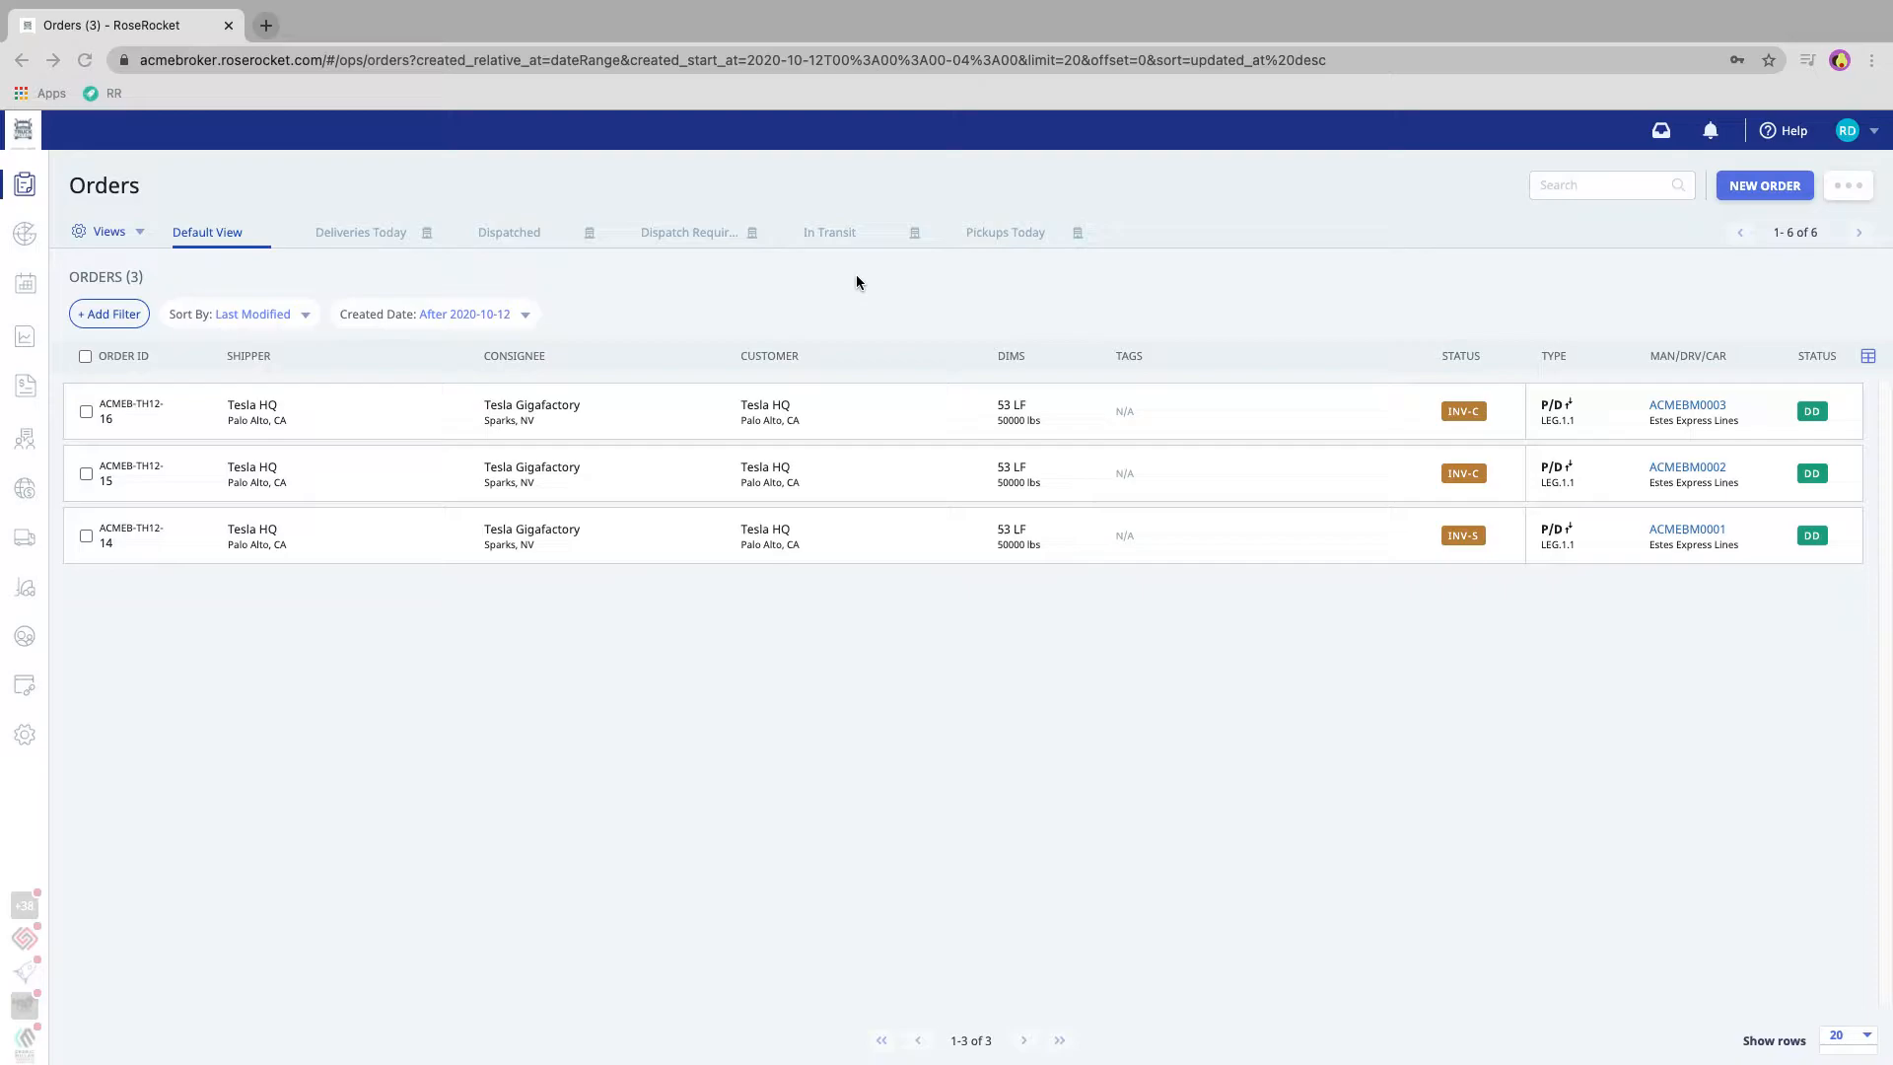
Create a new order for the customer Tesla HQ
{"action": "left_click", "coordinate": [1765, 185]}
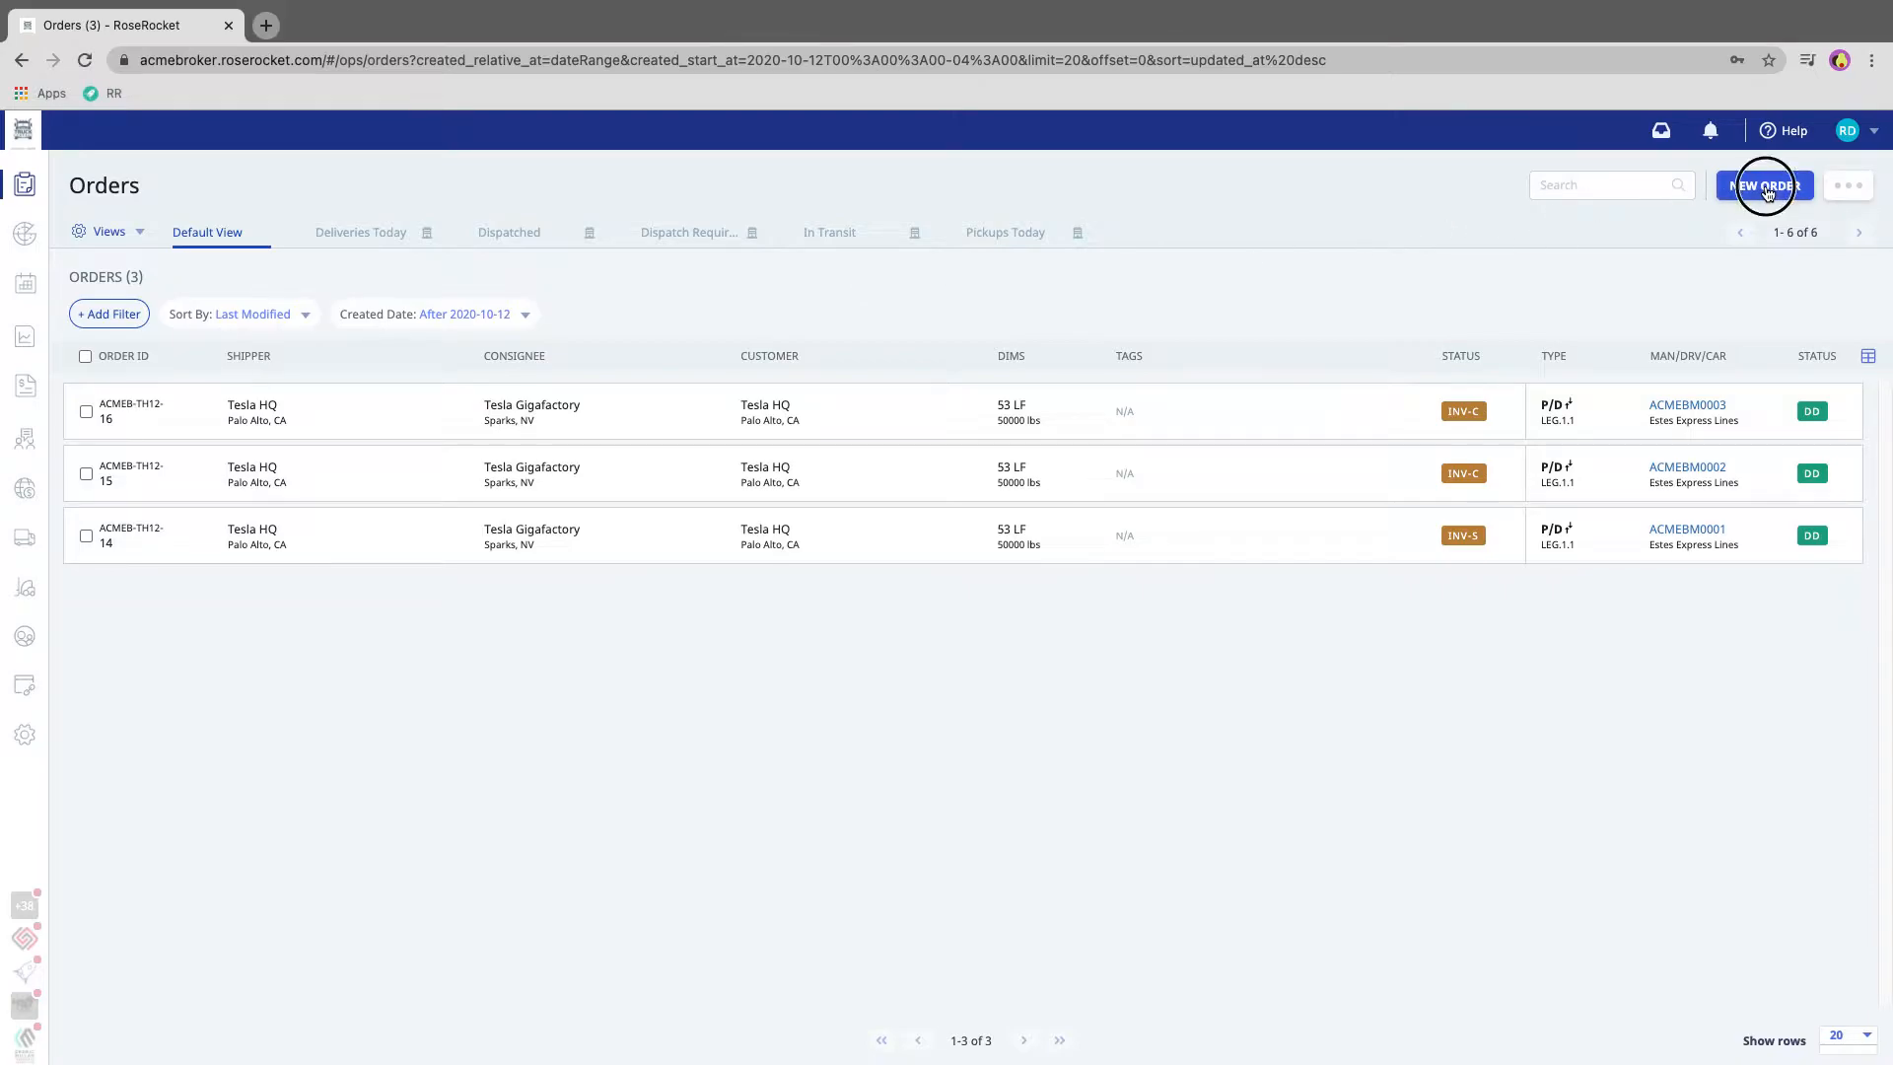
{"action": "left_click", "coordinate": [781, 521]}
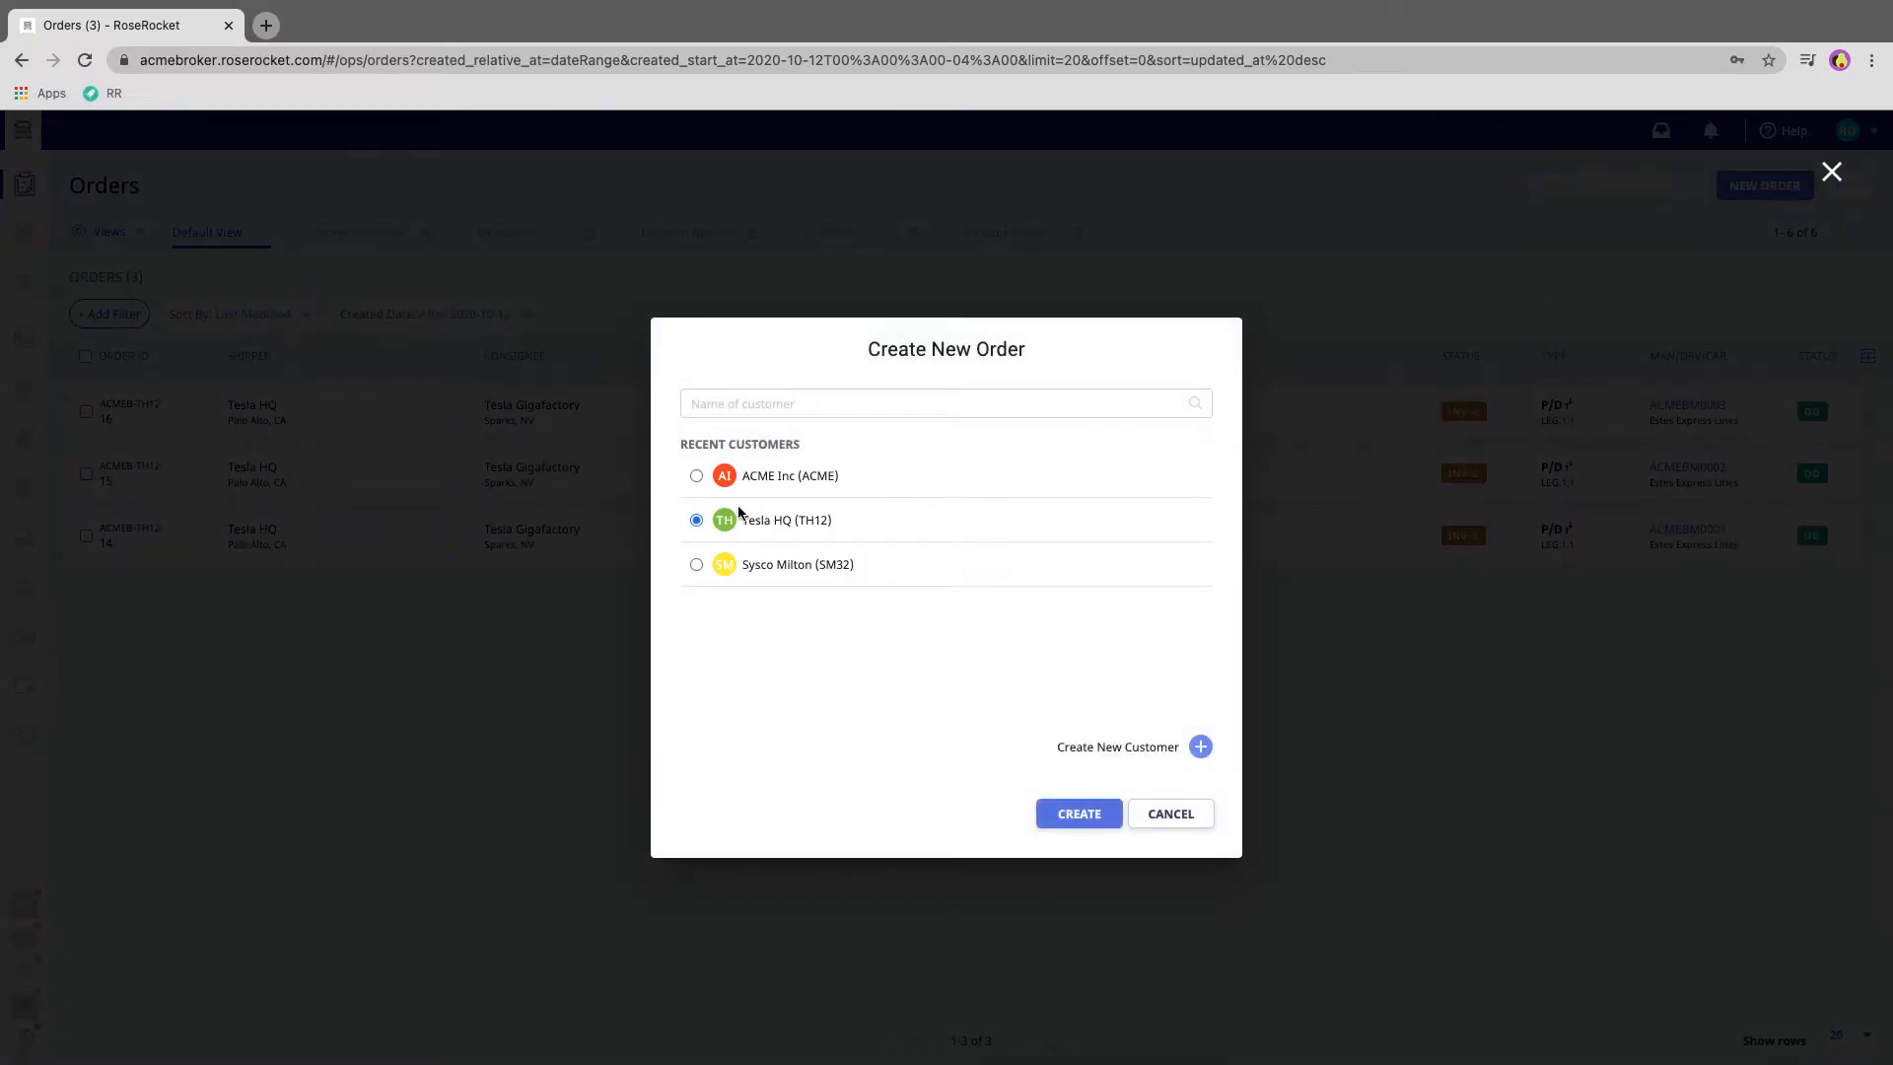
{"action": "left_click", "coordinate": [1090, 817]}
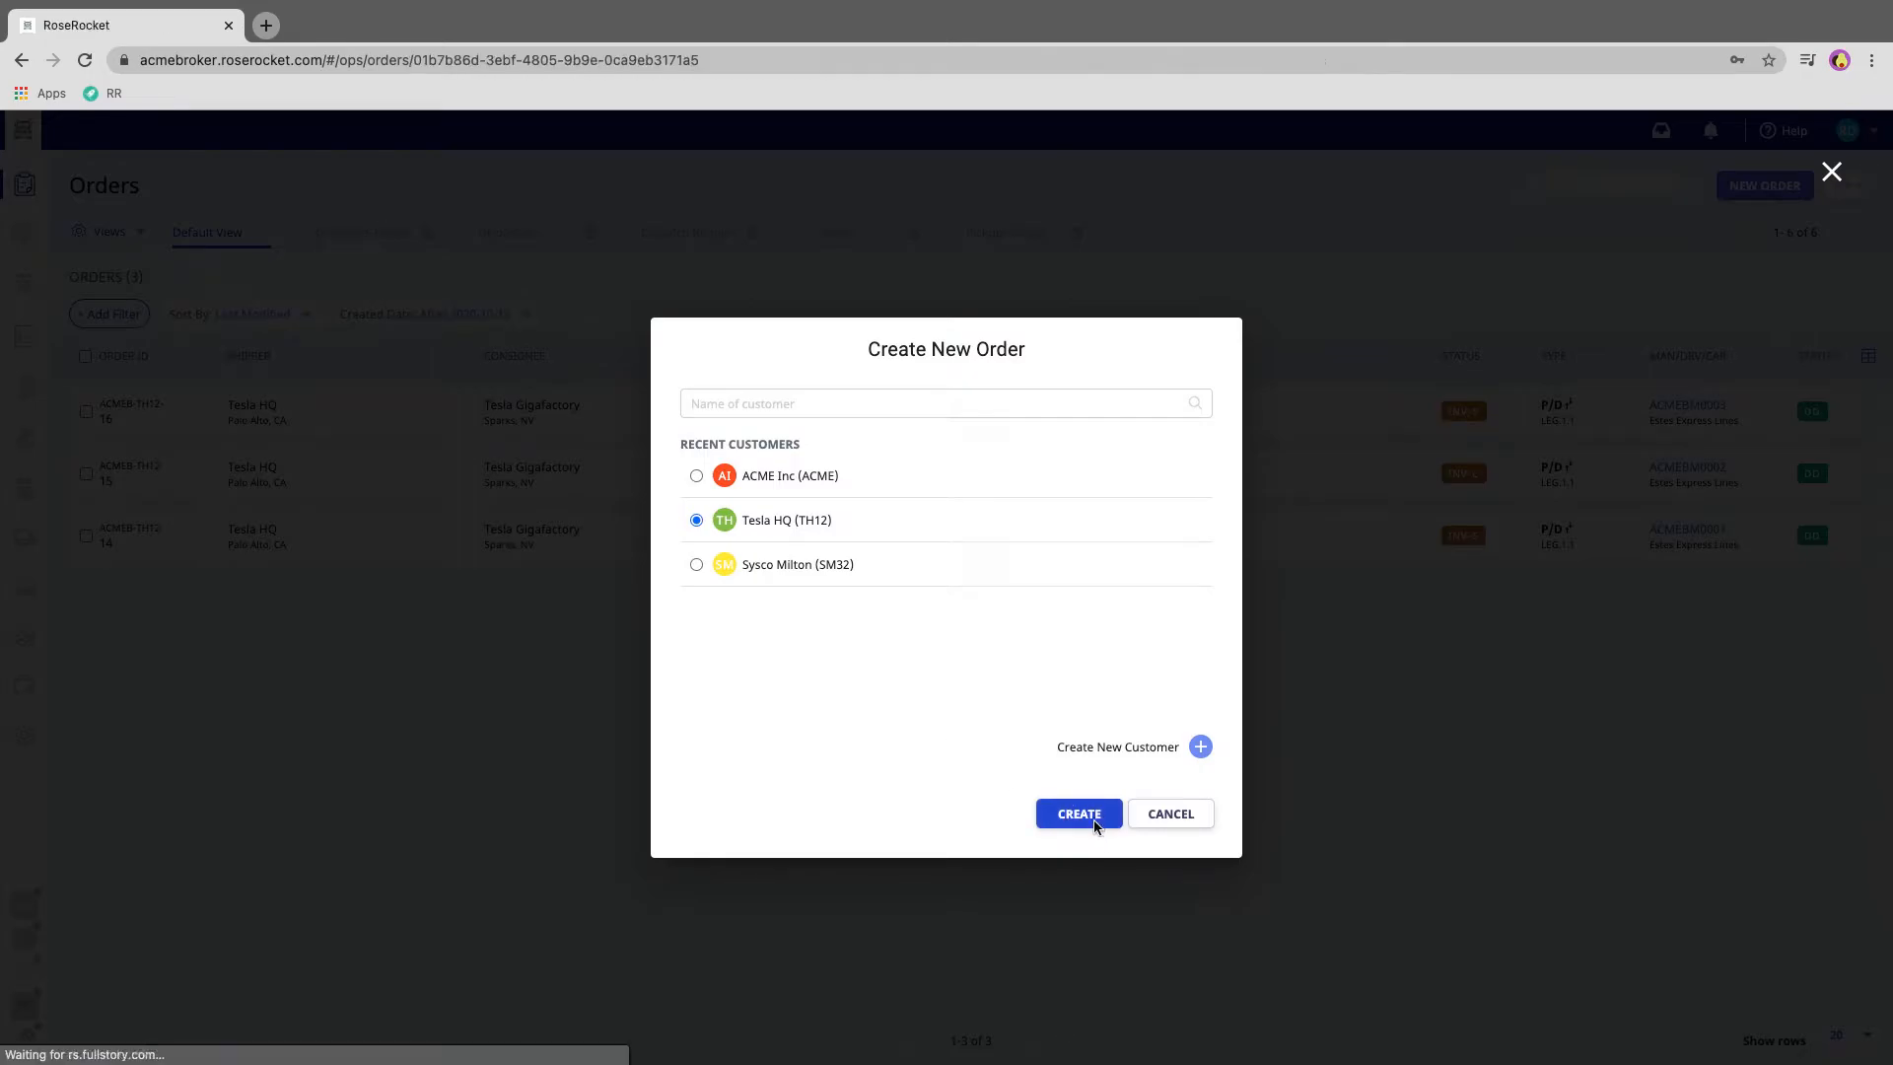
Look up "giga" as the order's consignee and fill in its details from the Tesla Gigafactory address book entry
{"action": "scroll", "coordinate": [276, 779], "scroll_direction": "down", "scroll_amount": 4}
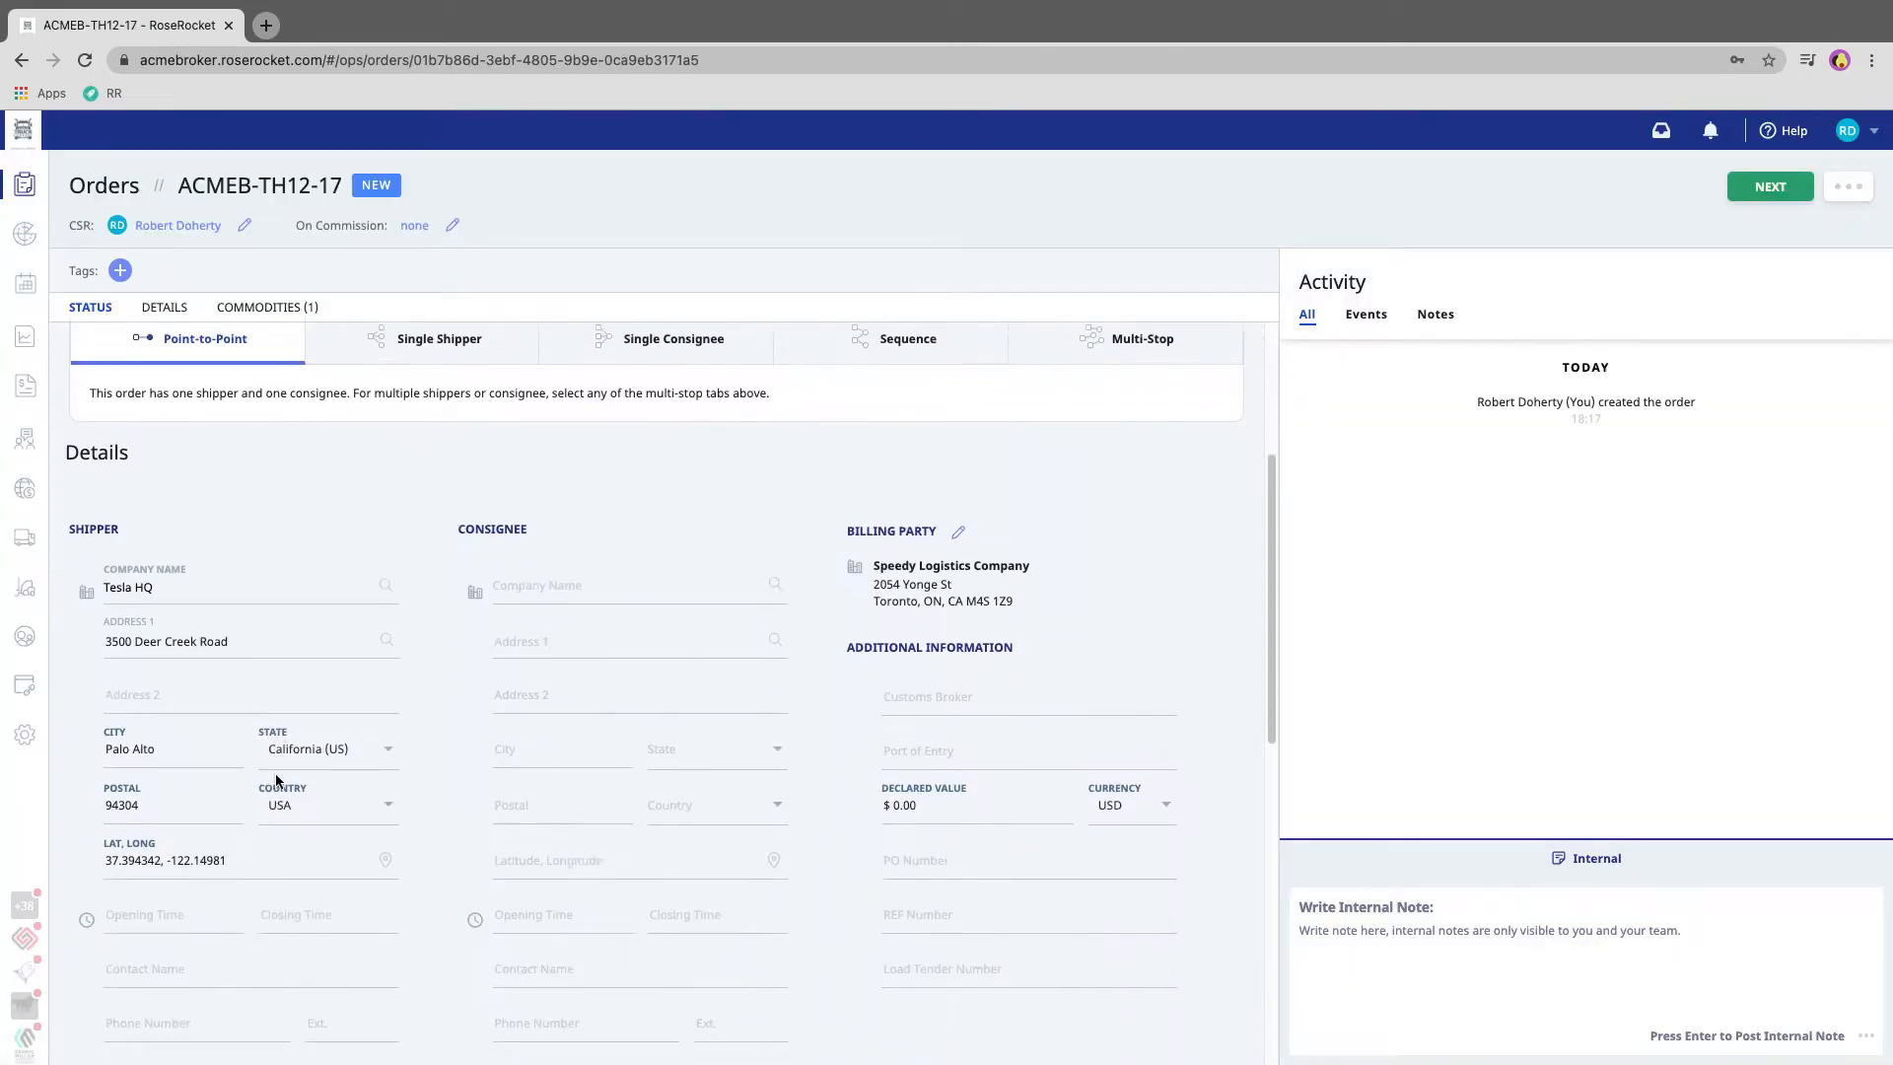
{"action": "left_click", "coordinate": [531, 542]}
{"action": "left_click", "coordinate": [530, 542]}
{"action": "type", "text": "giga"}
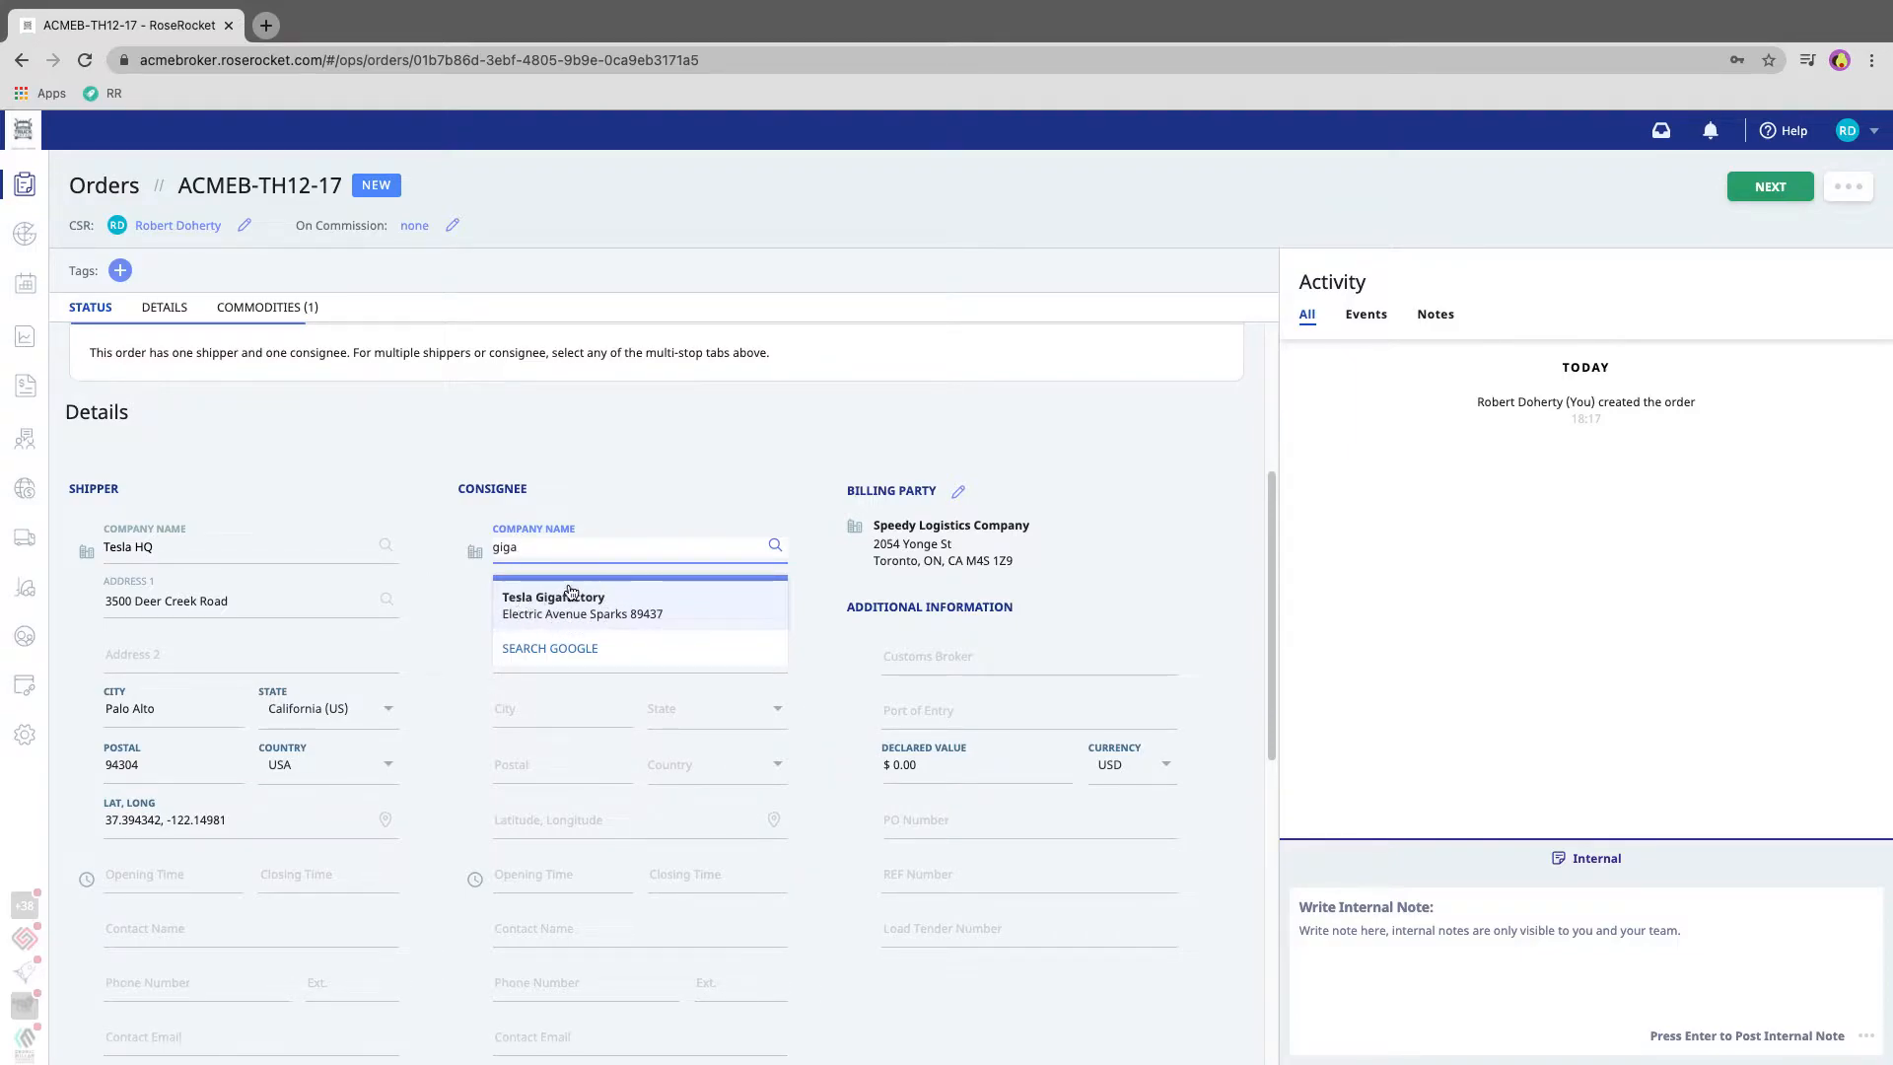
{"action": "left_click", "coordinate": [596, 607]}
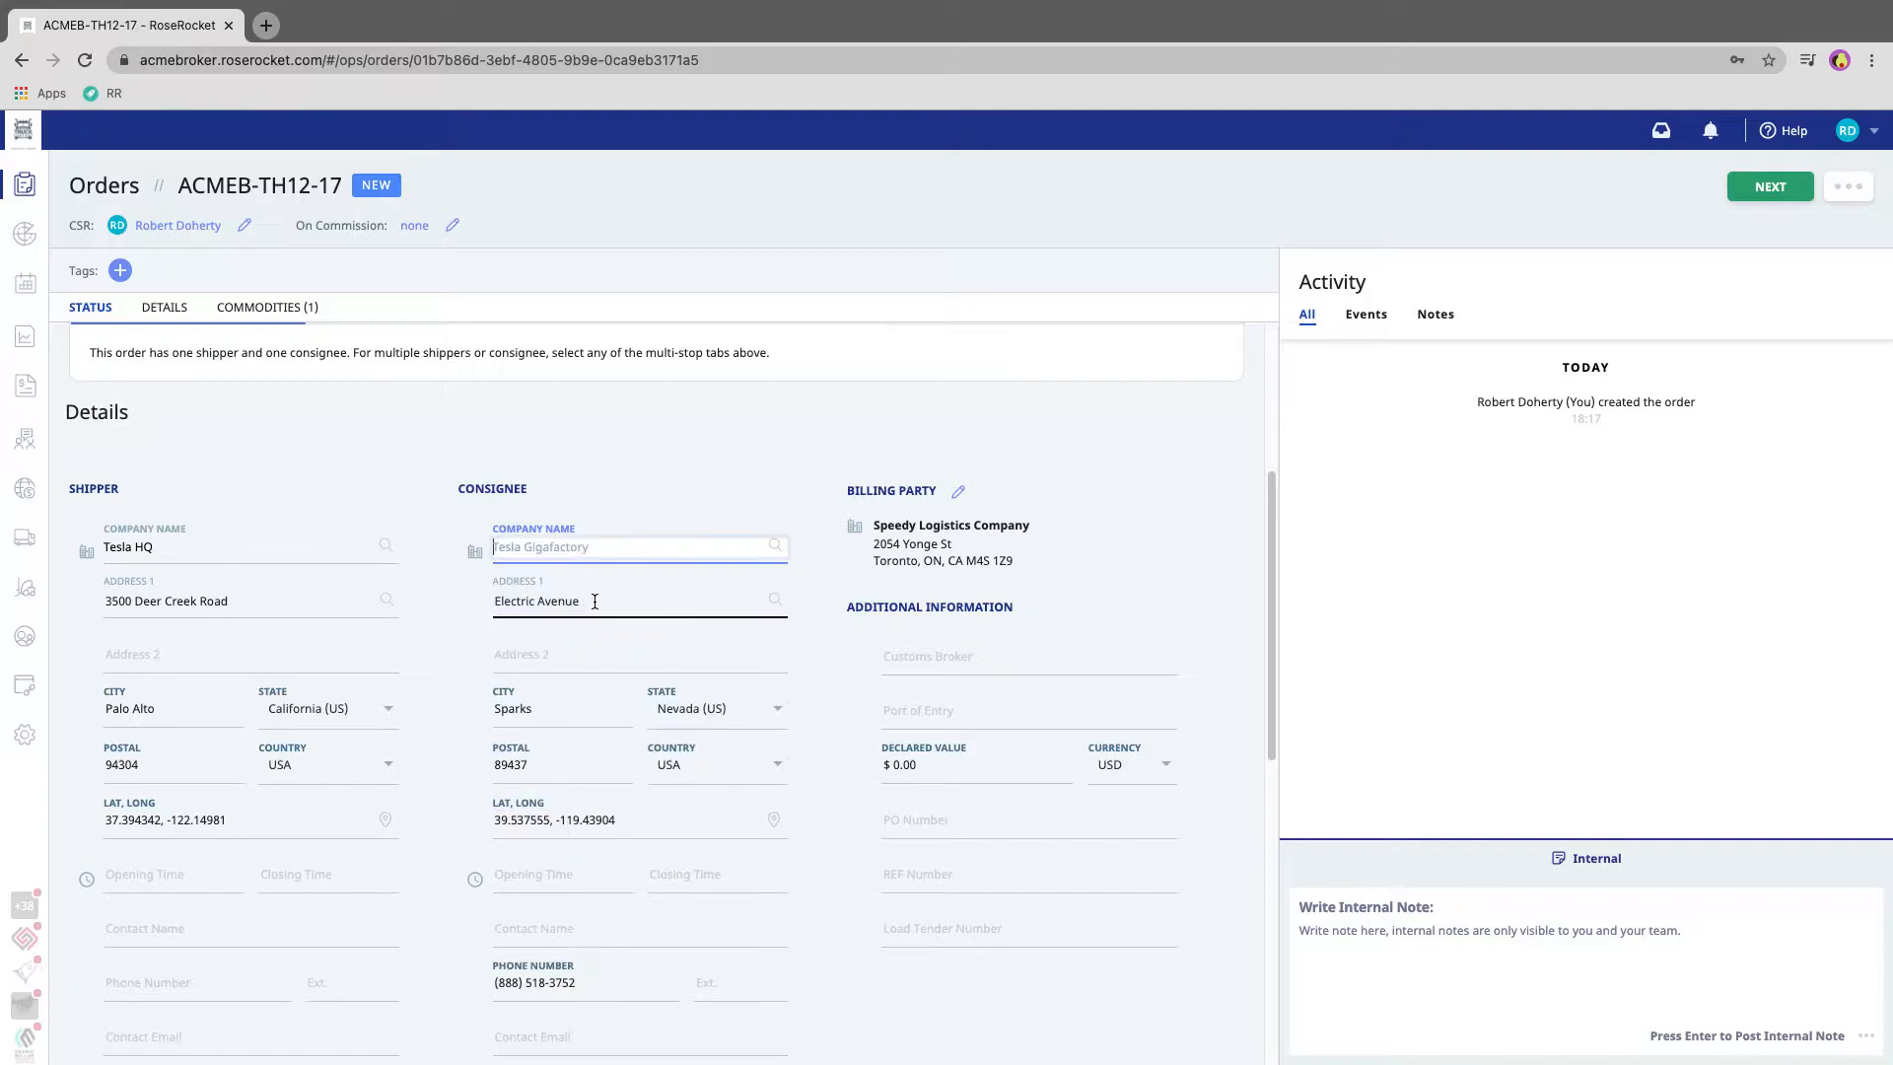
{"action": "scroll", "coordinate": [600, 556], "scroll_direction": "down", "scroll_amount": 3}
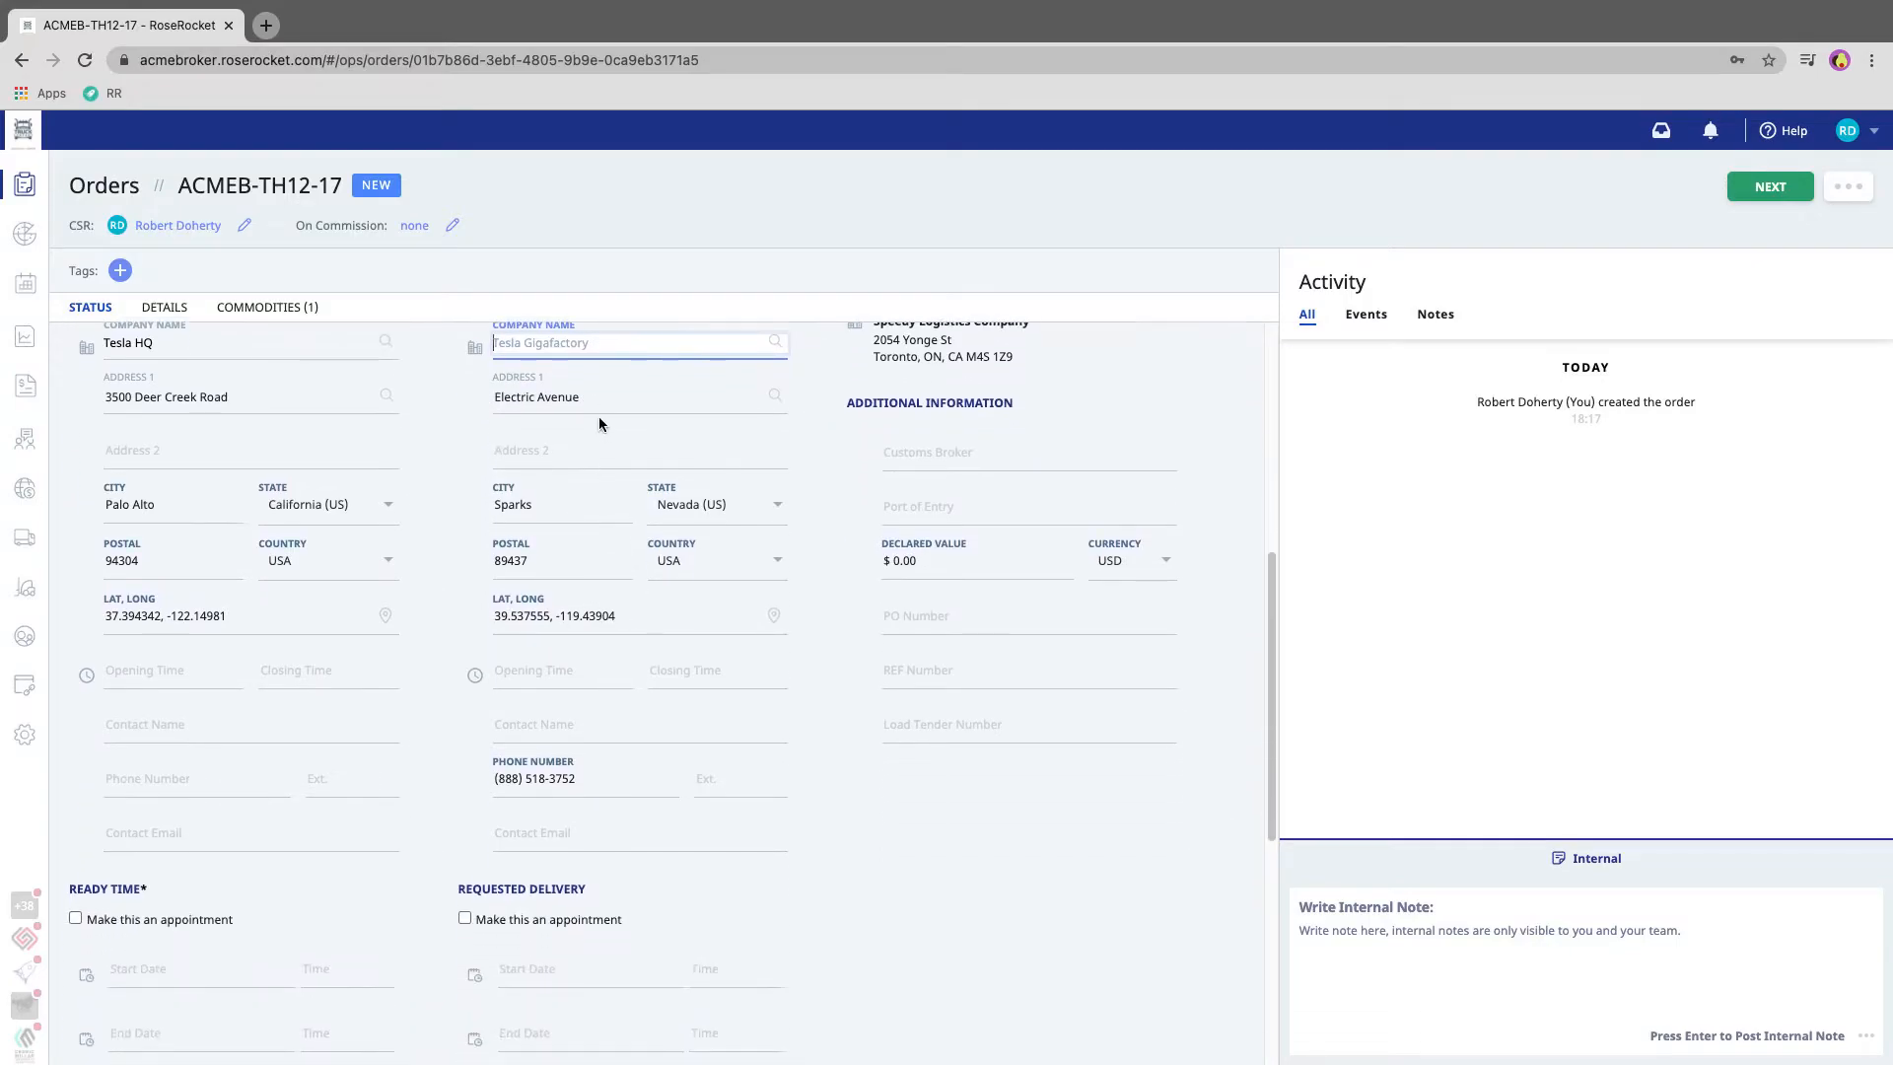
{"action": "scroll", "coordinate": [545, 622], "scroll_direction": "up", "scroll_amount": 2}
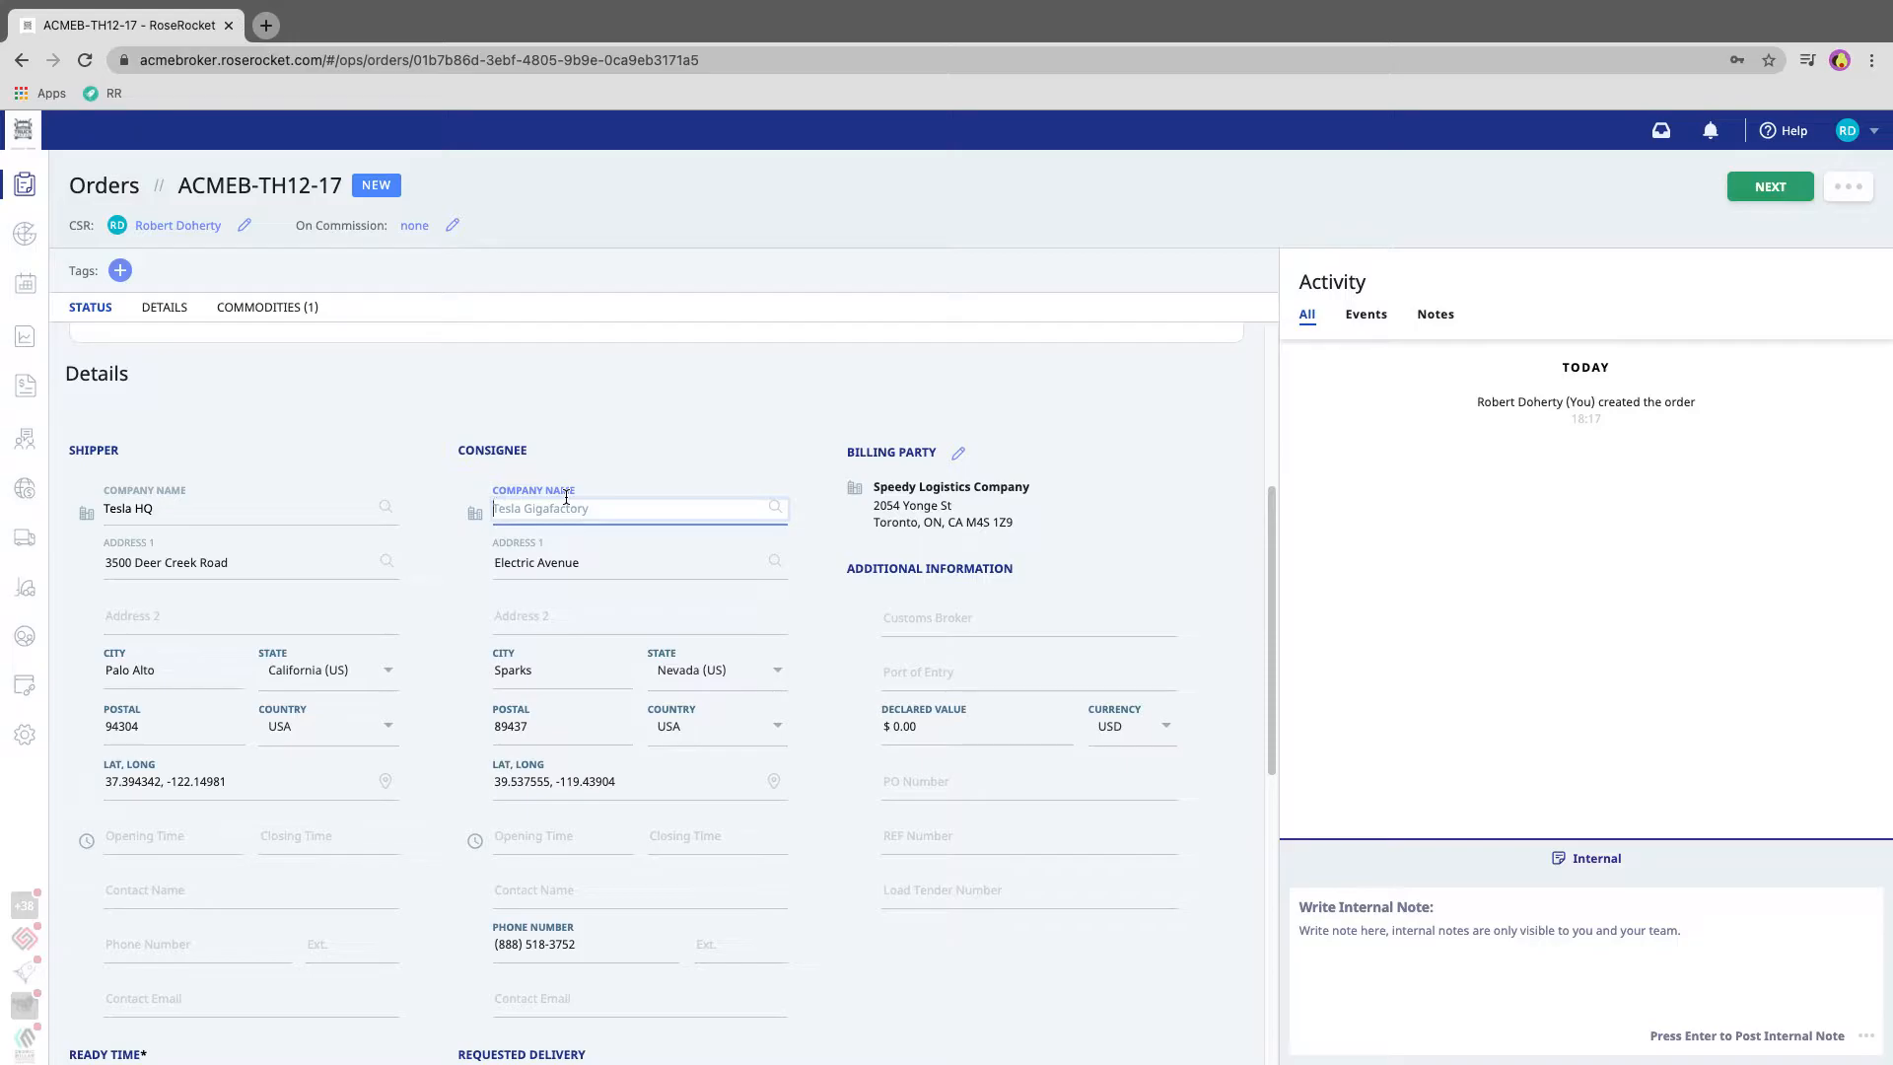
Open the address book of the customer Tesla HQ
{"action": "left_click", "coordinate": [32, 449]}
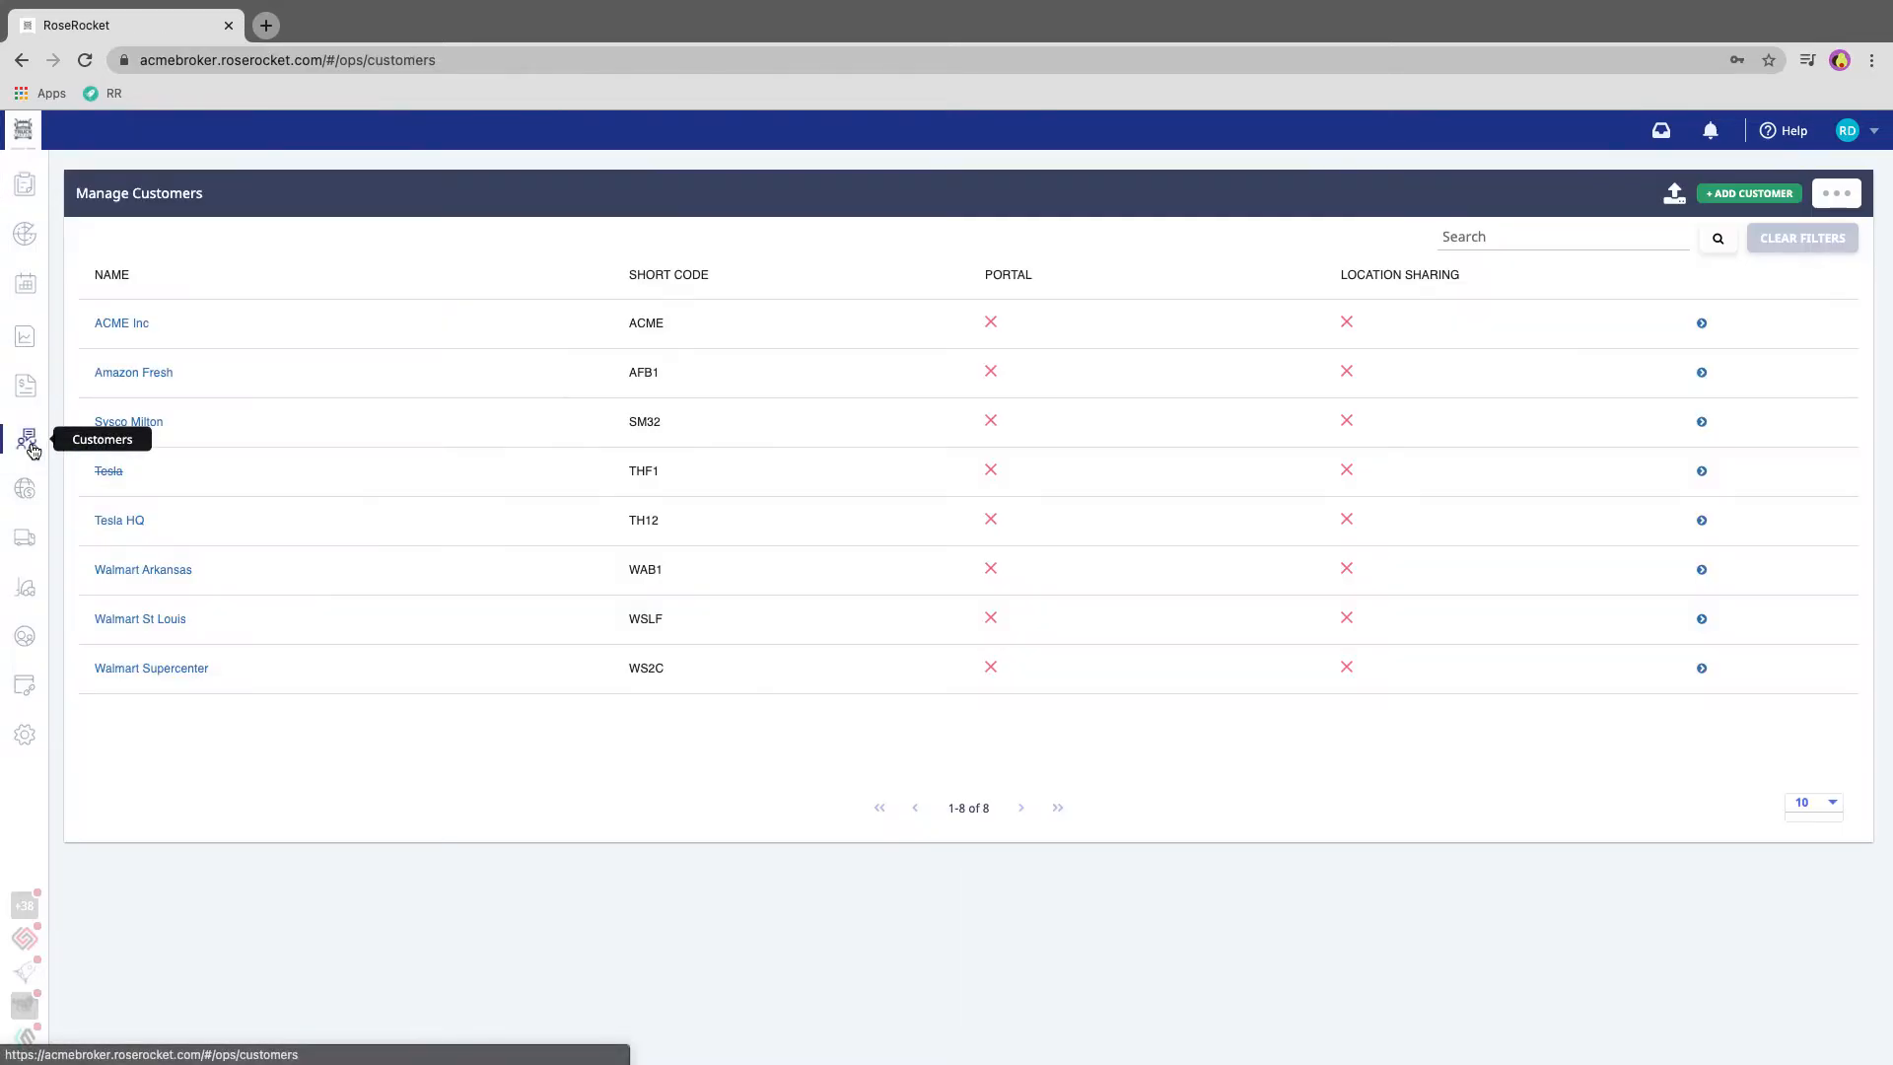
{"action": "left_click", "coordinate": [114, 524]}
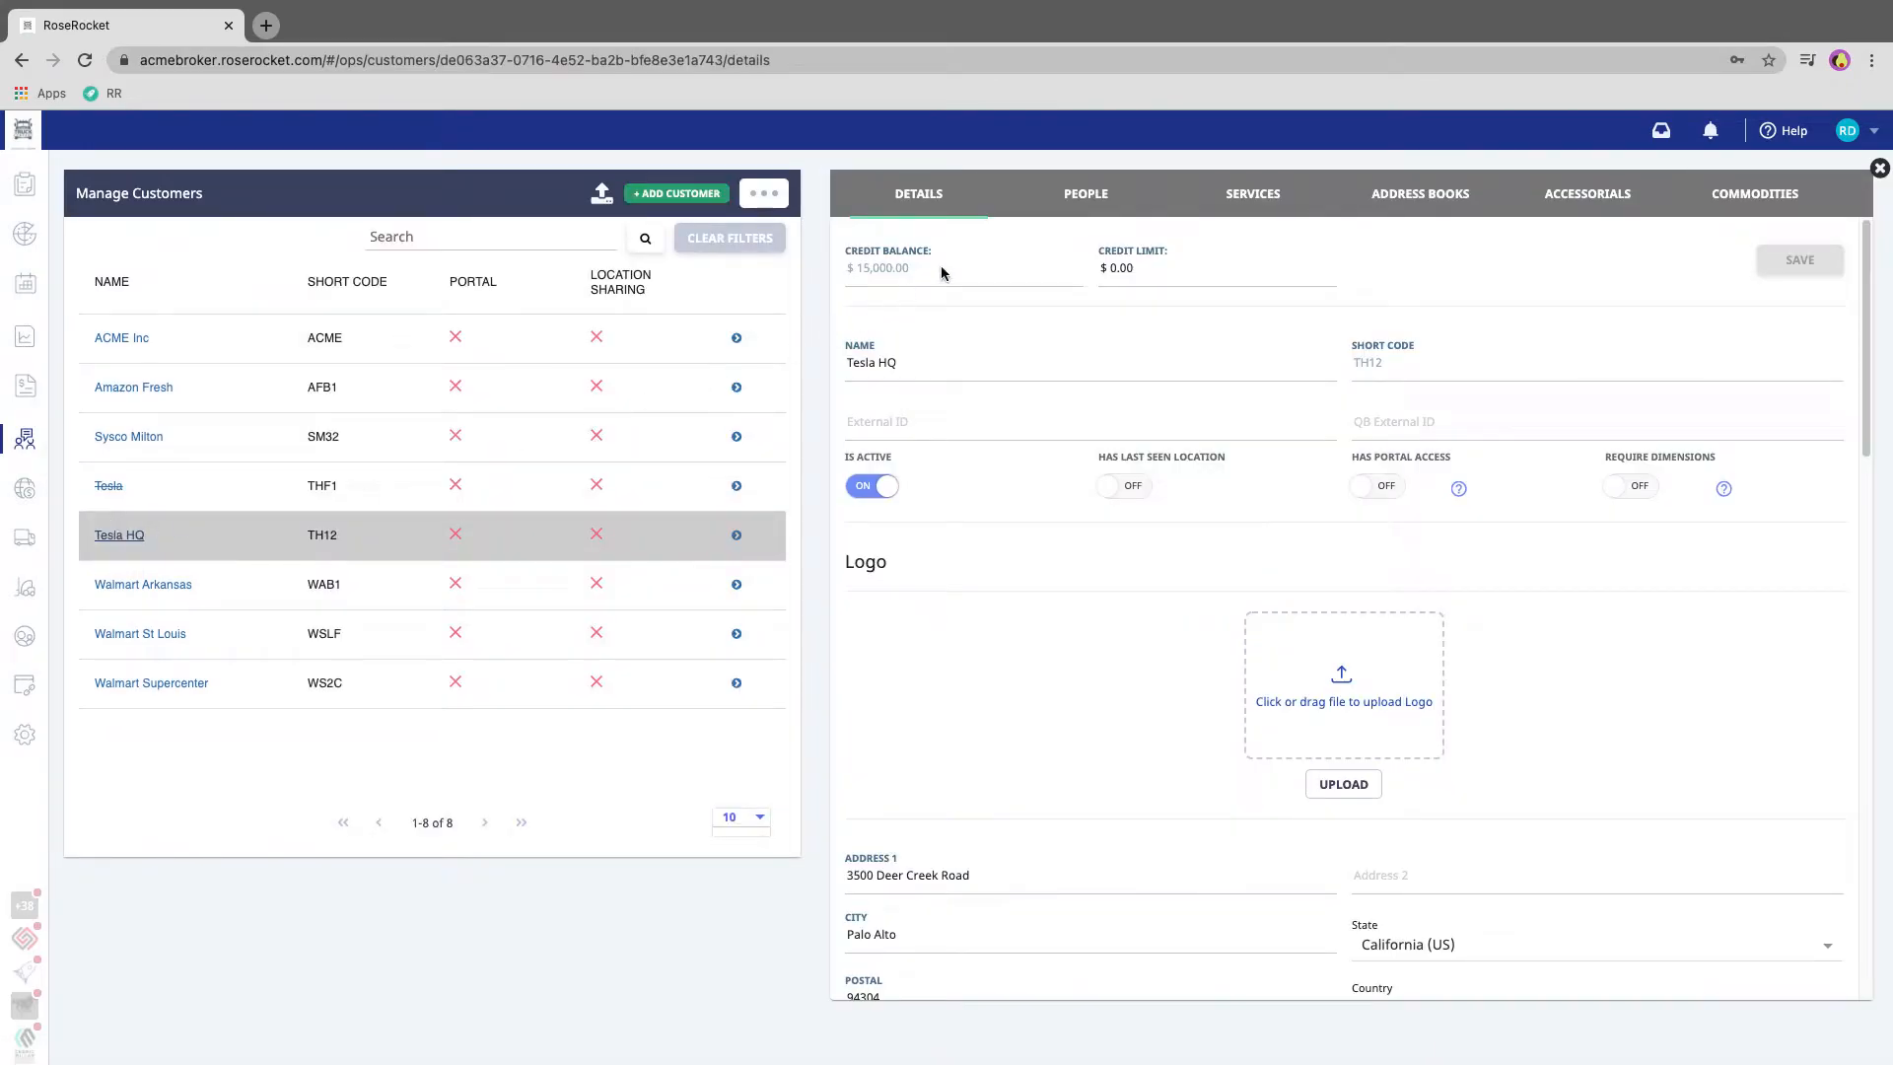
{"action": "left_click", "coordinate": [1404, 201]}
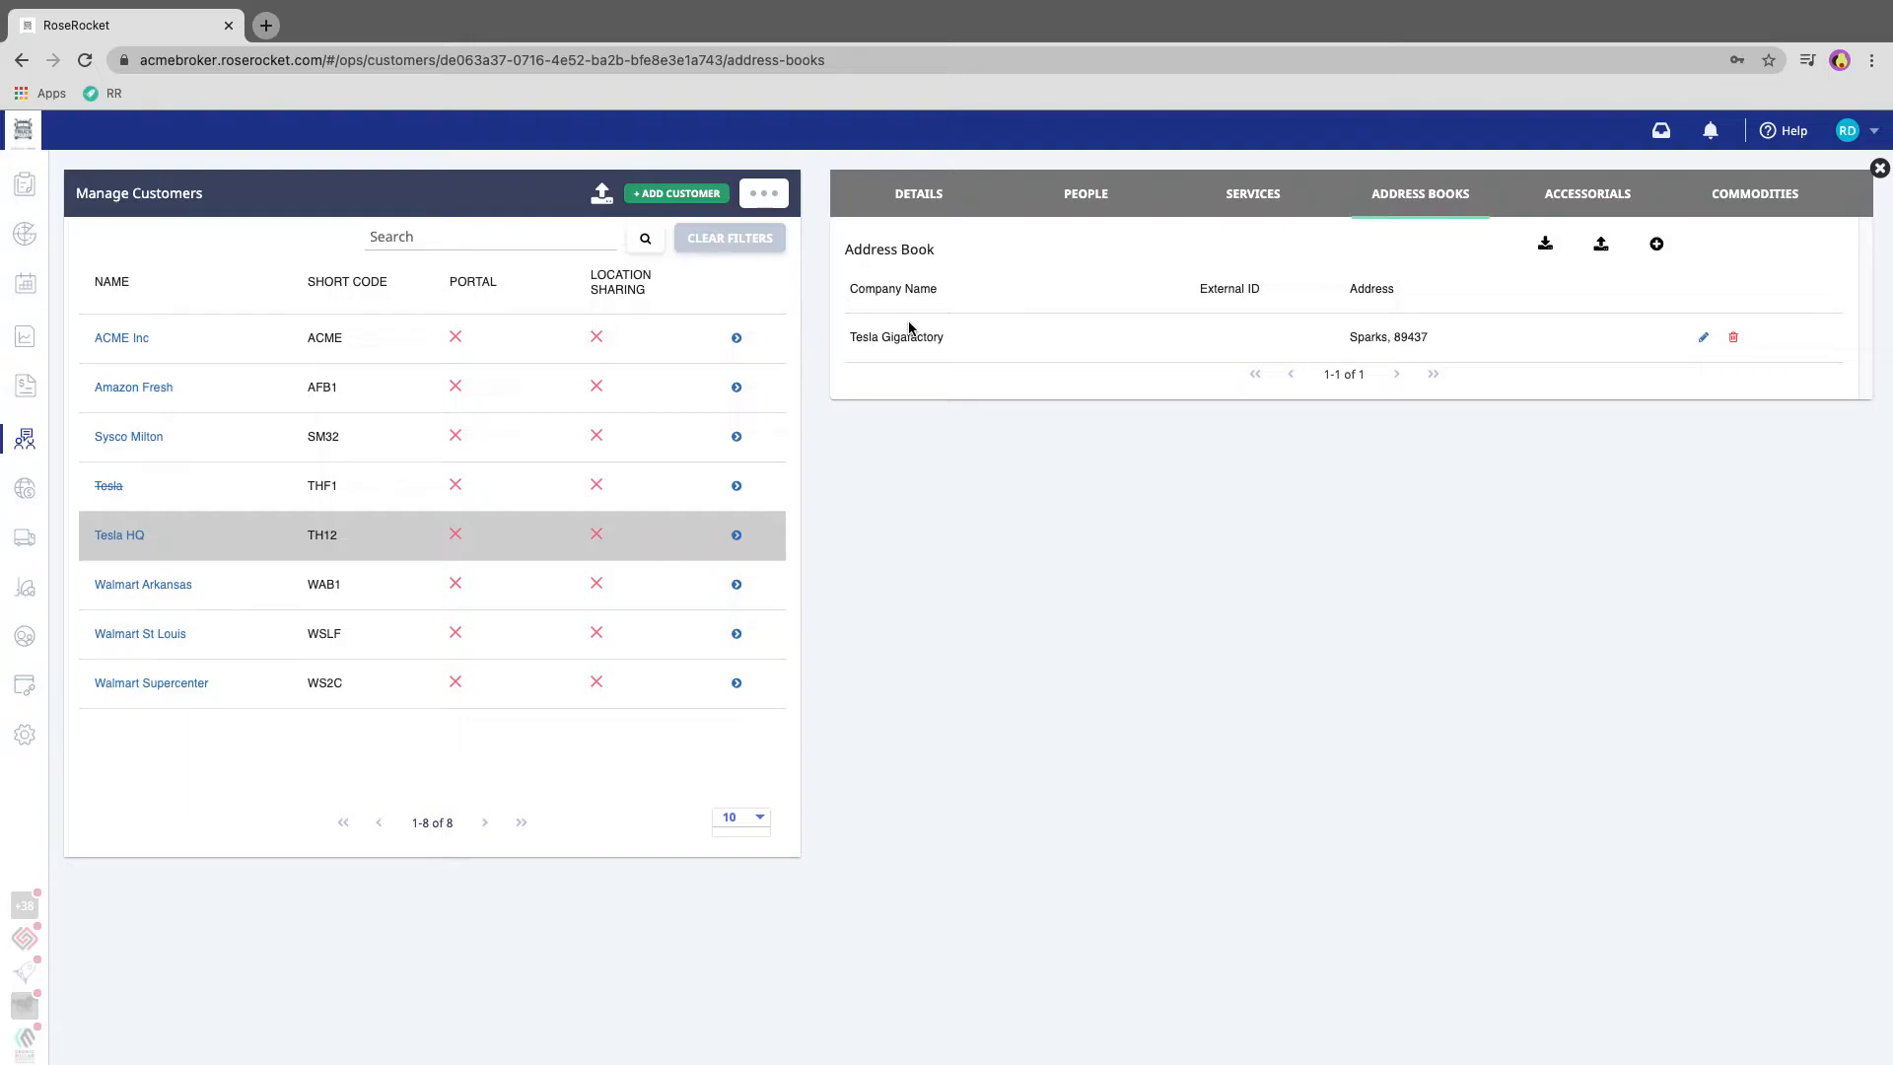
View the CSV import options for Tesla HQ's address book and cancel the import
{"action": "left_click", "coordinate": [1602, 246]}
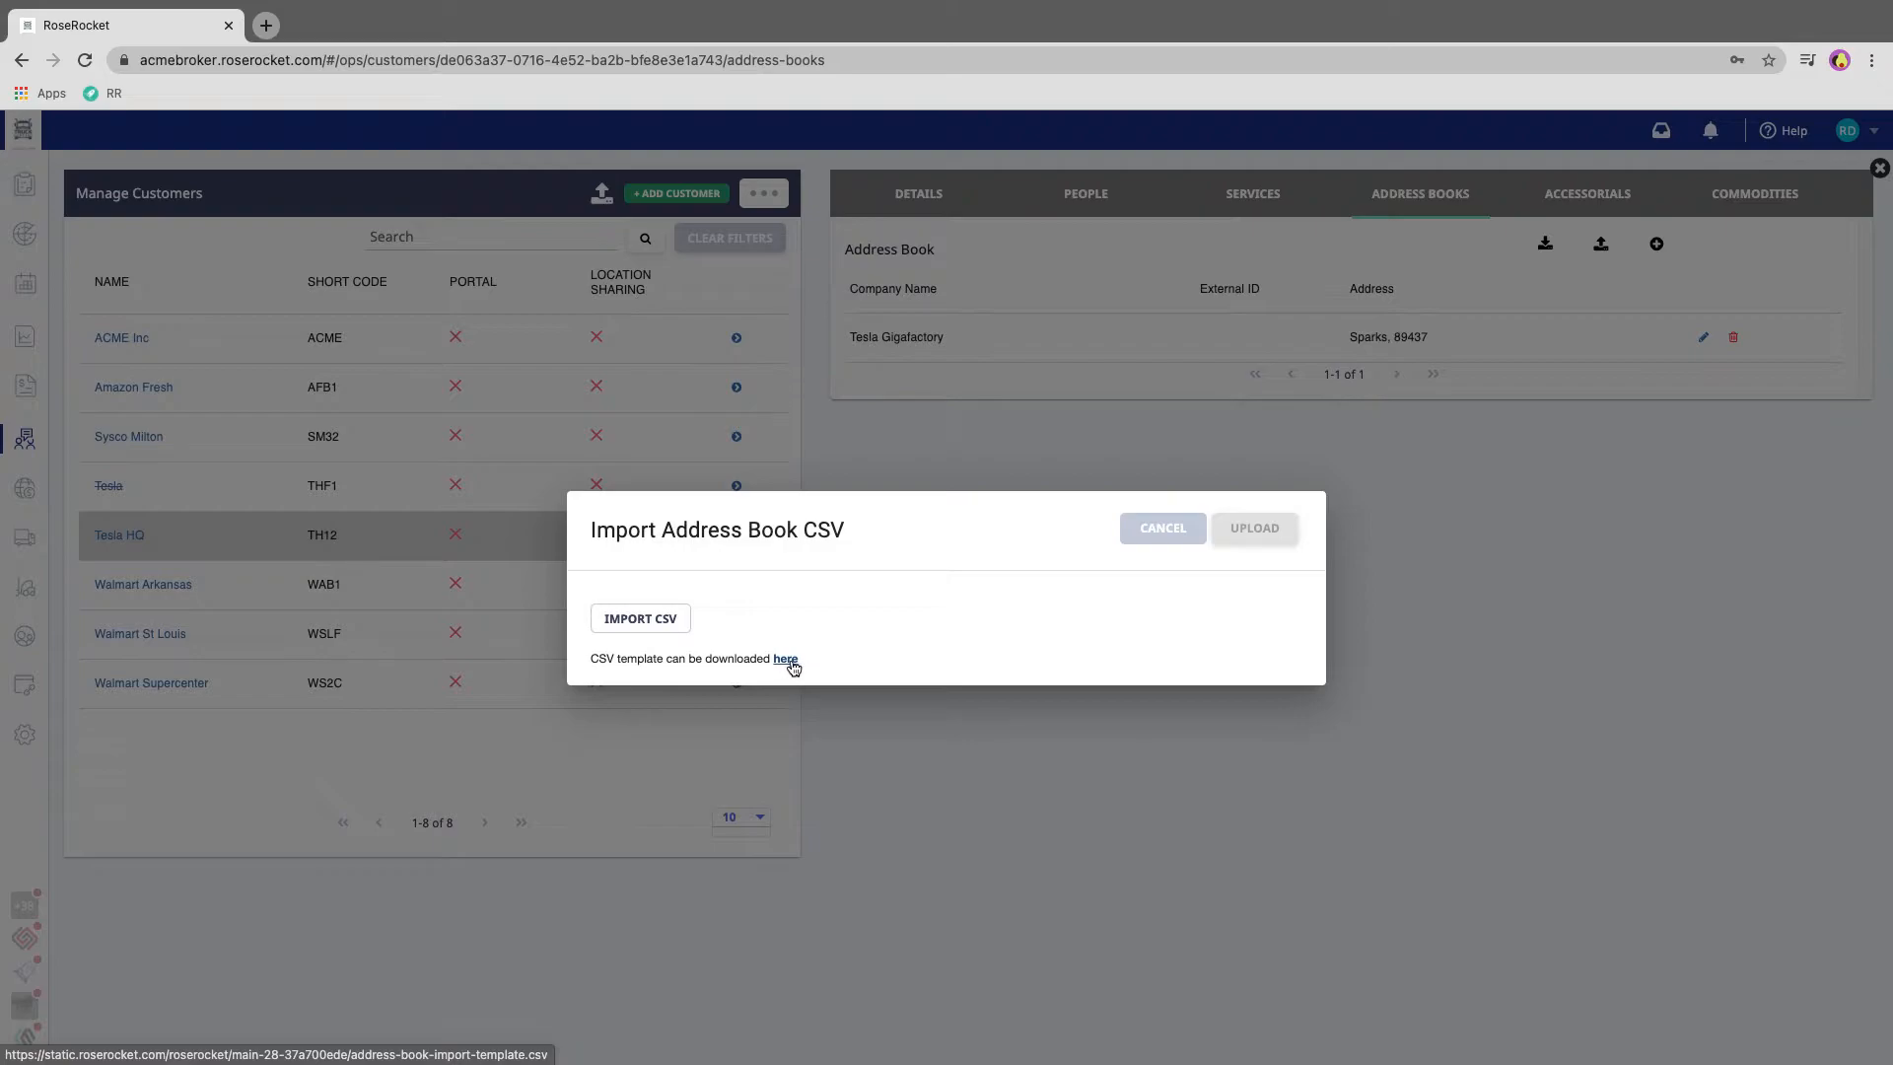
{"action": "left_click", "coordinate": [668, 629]}
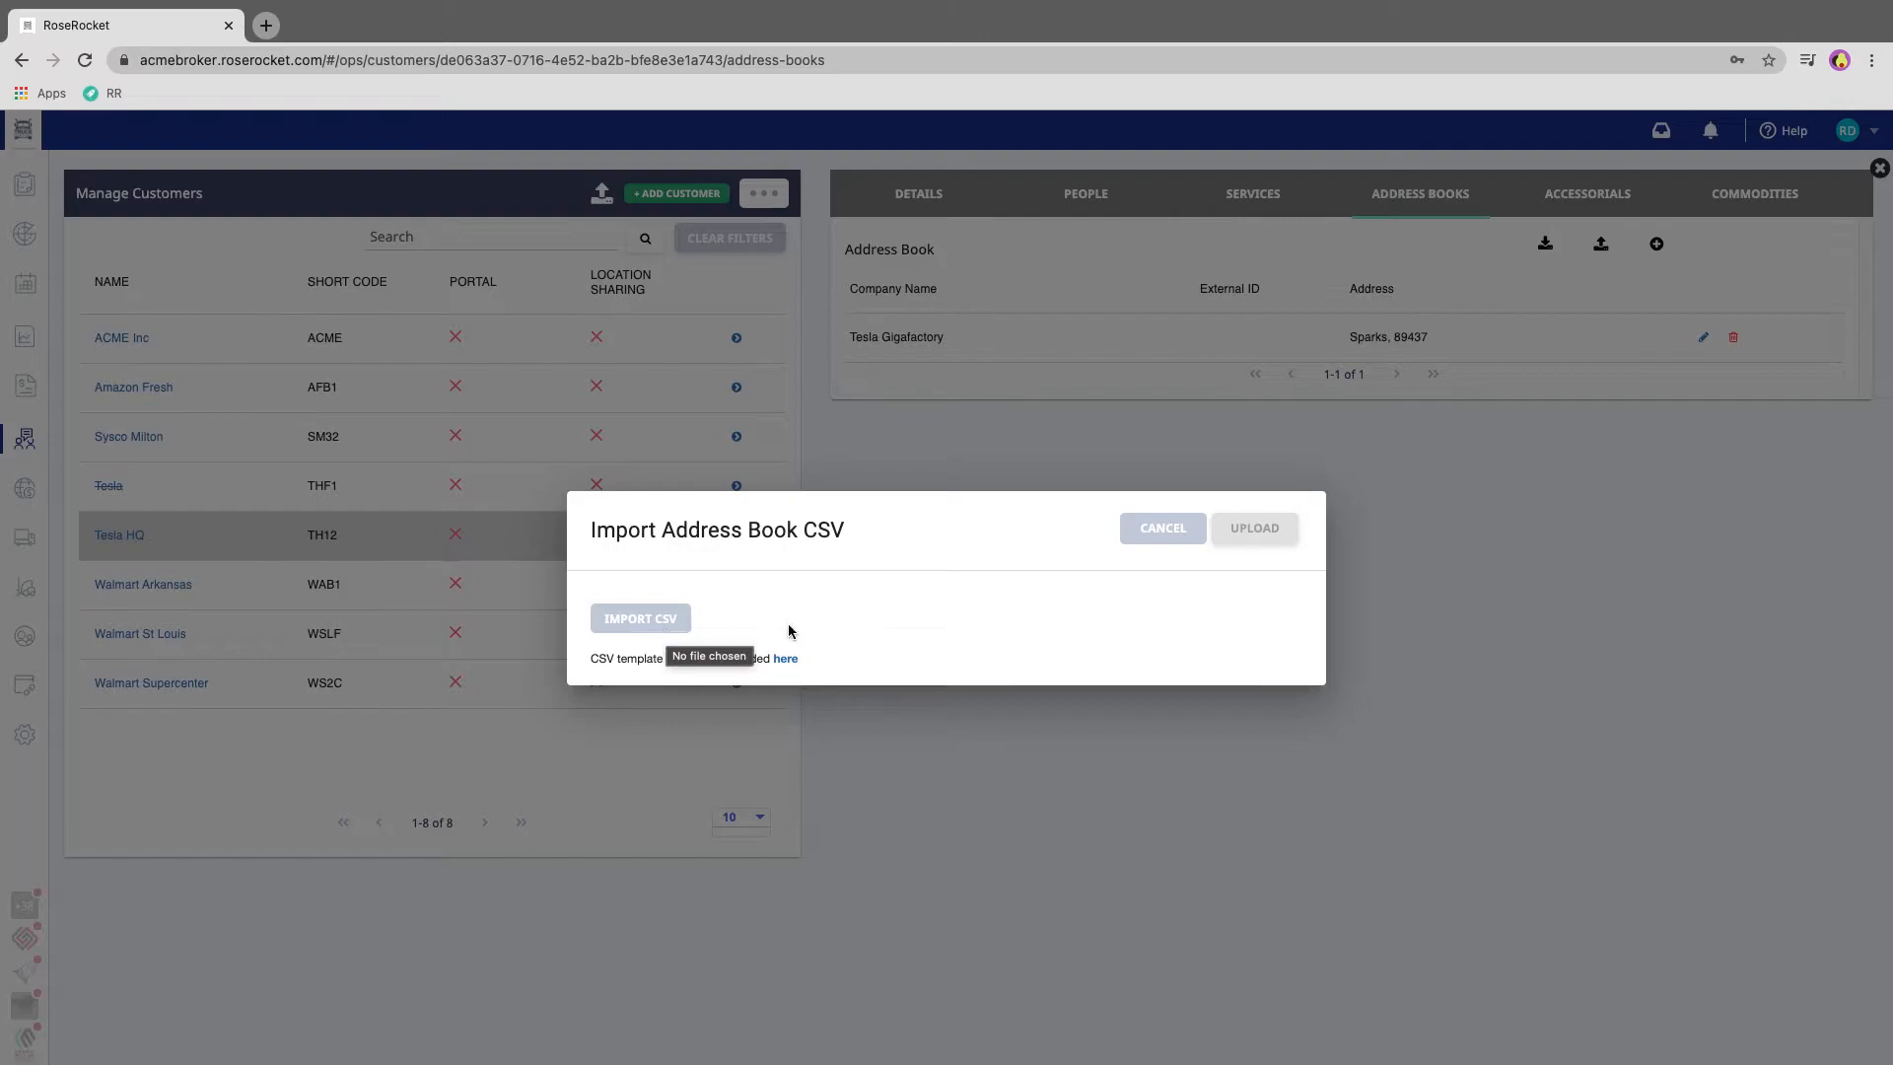
{"action": "left_click", "coordinate": [1163, 530]}
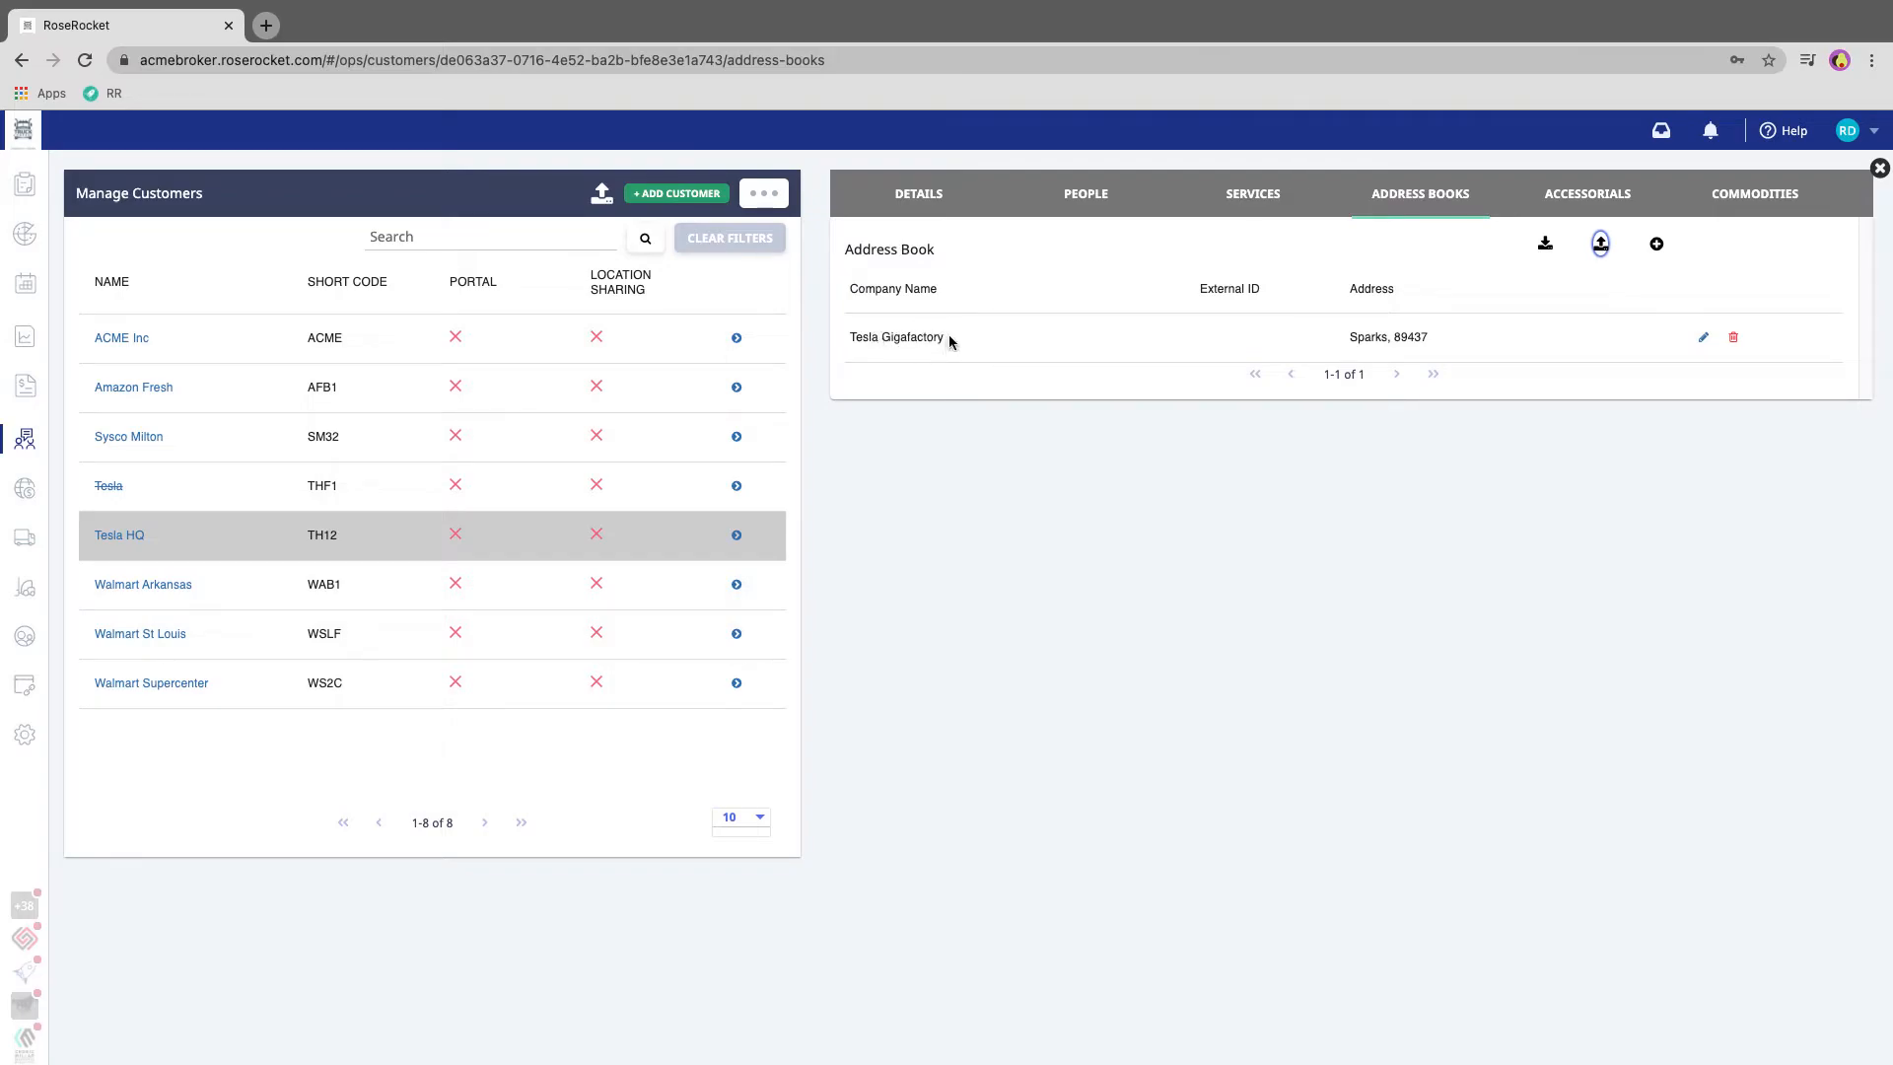
Reopen the new Tesla HQ order in full view from the orders list
{"action": "left_click", "coordinate": [28, 187]}
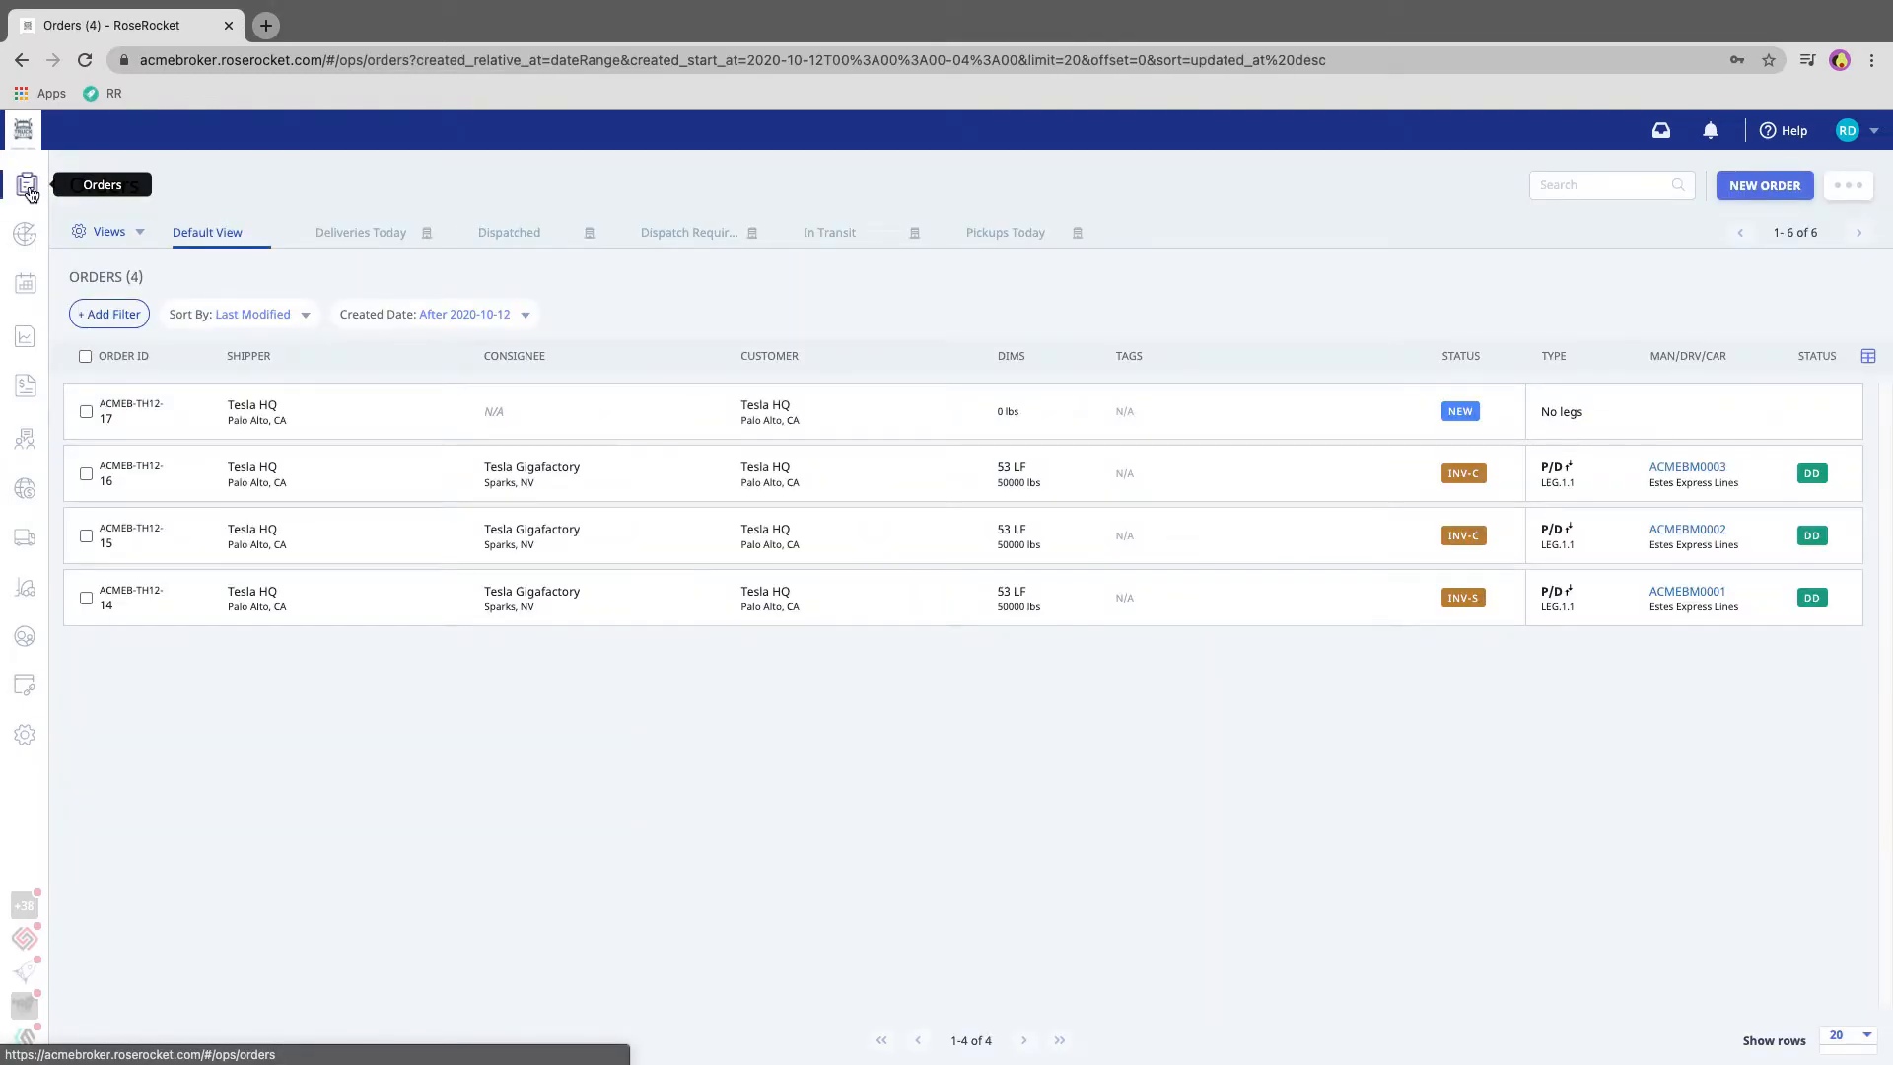
{"action": "left_click", "coordinate": [641, 411]}
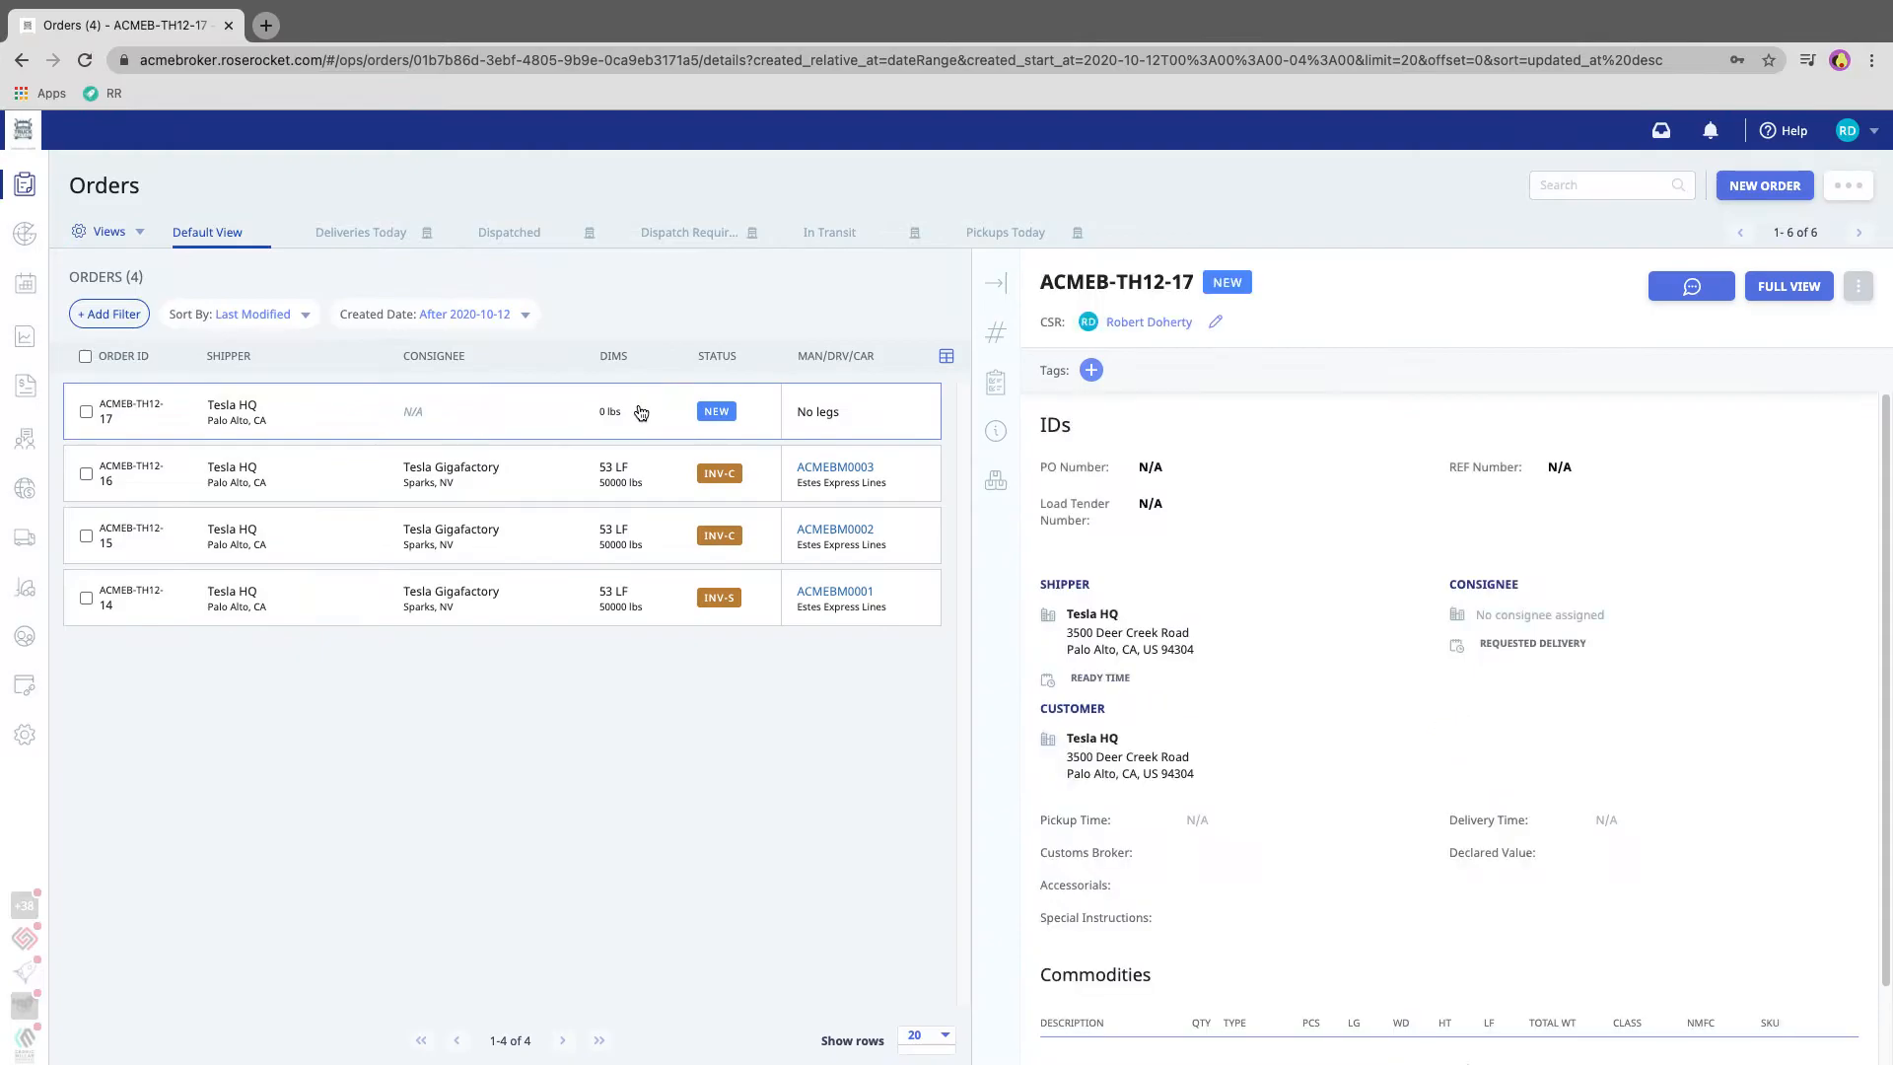
{"action": "left_click", "coordinate": [1789, 286]}
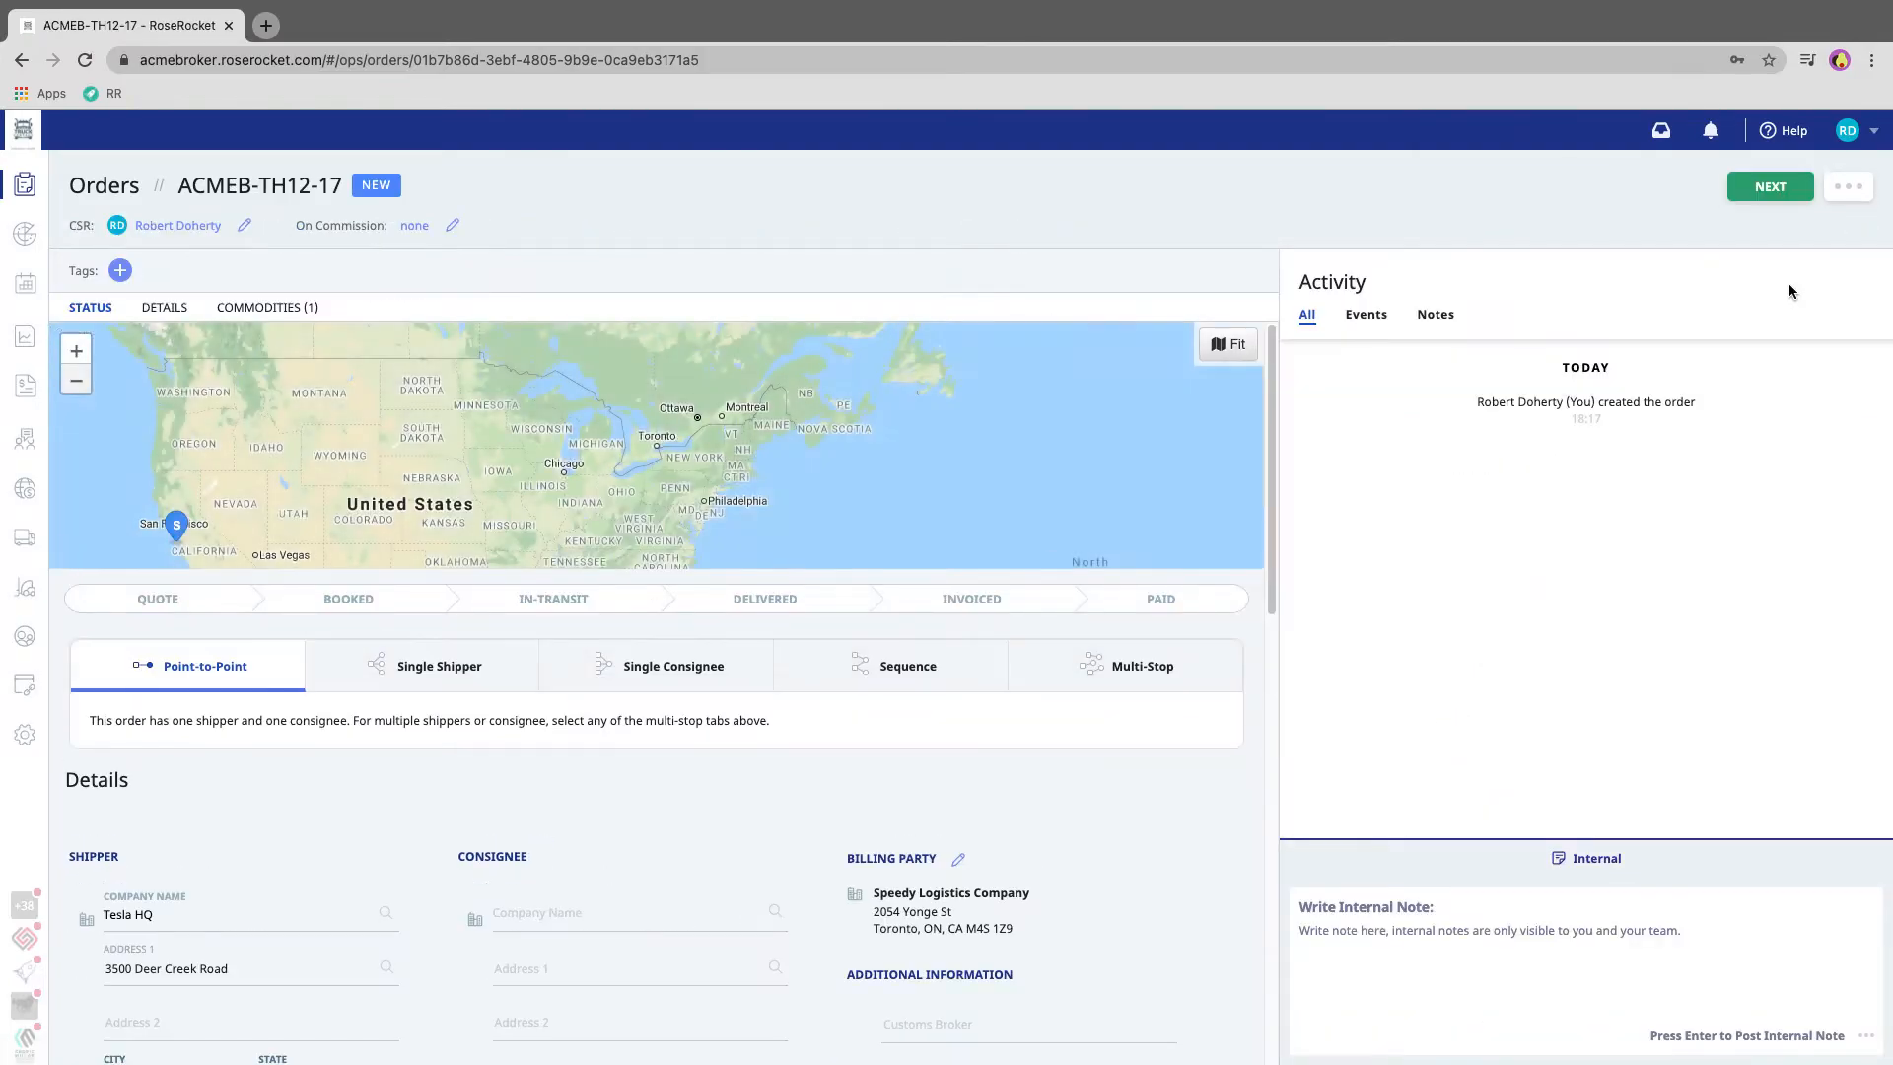
Search Google for the consignee "tesla new york" and fill in its details from the Tesla location on Washington Street
{"action": "scroll", "coordinate": [812, 774], "scroll_direction": "down", "scroll_amount": 4}
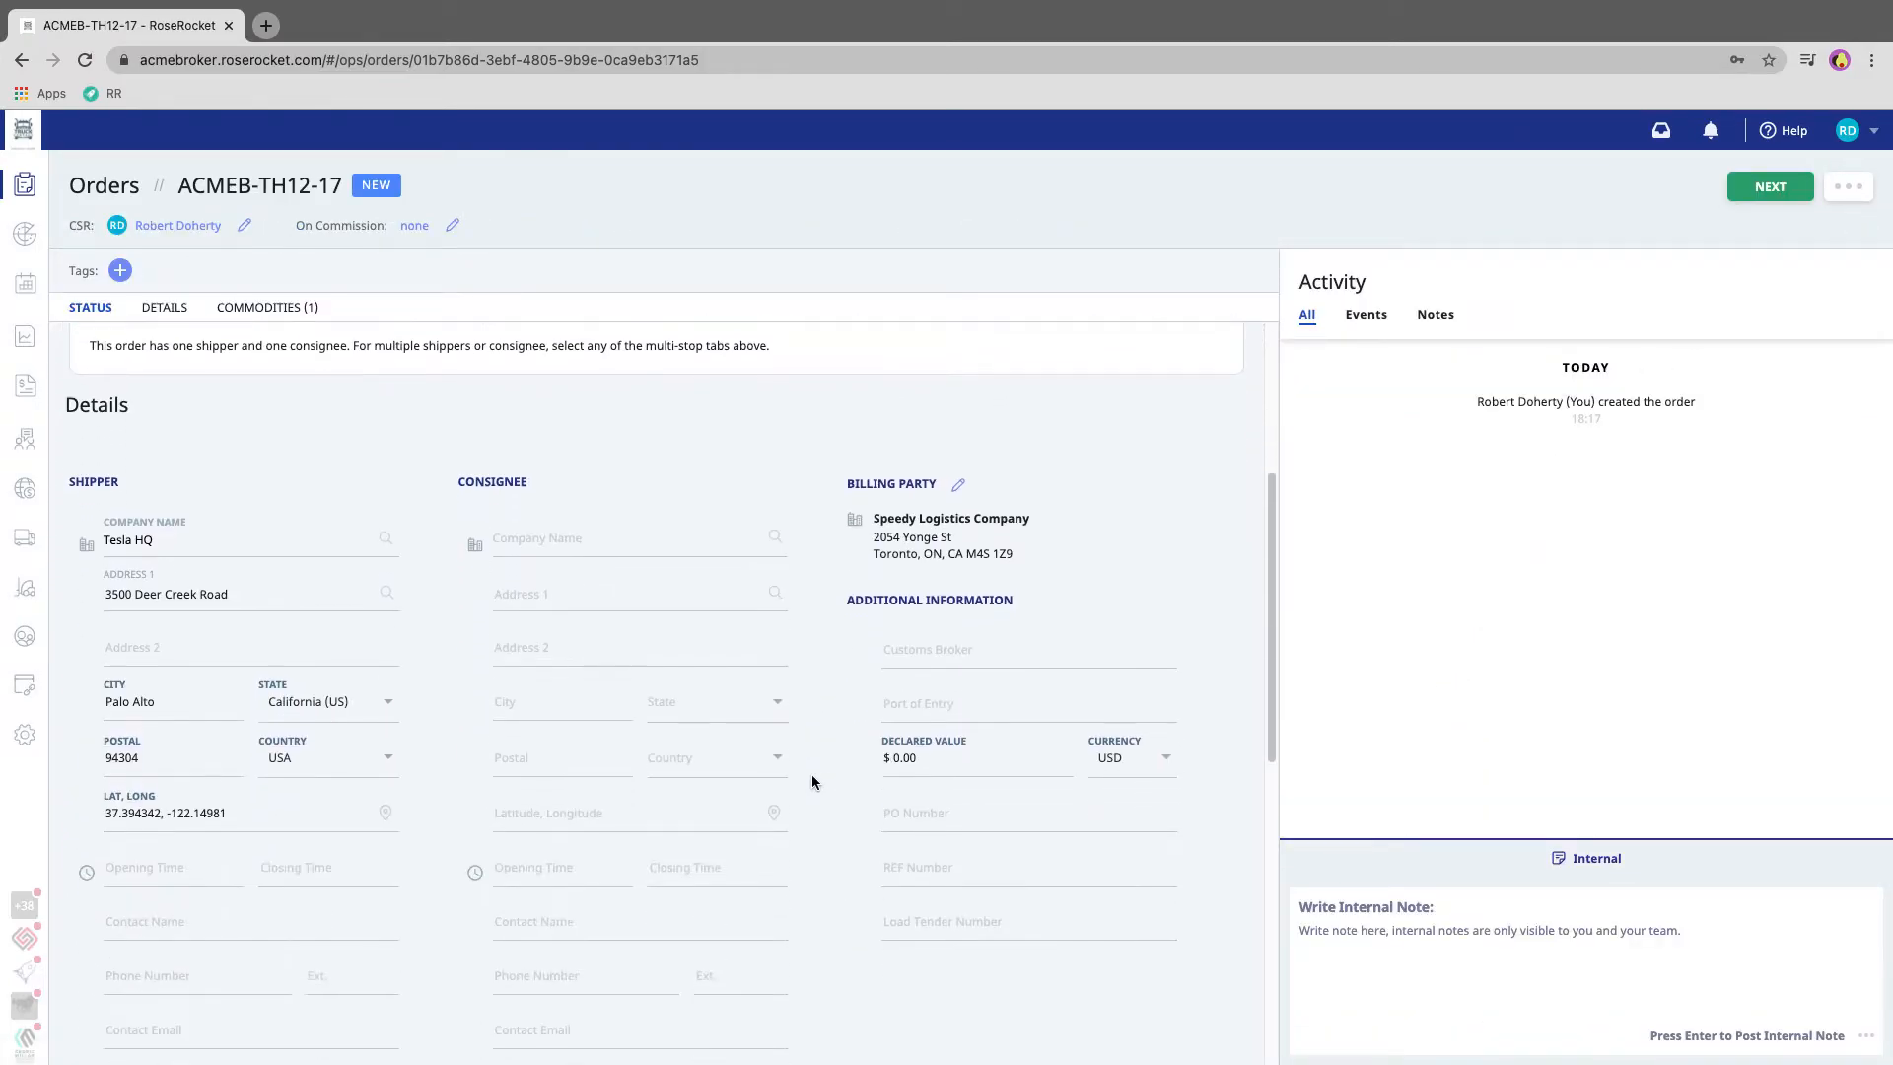
{"action": "left_click", "coordinate": [562, 537]}
{"action": "type", "text": "tesla"}
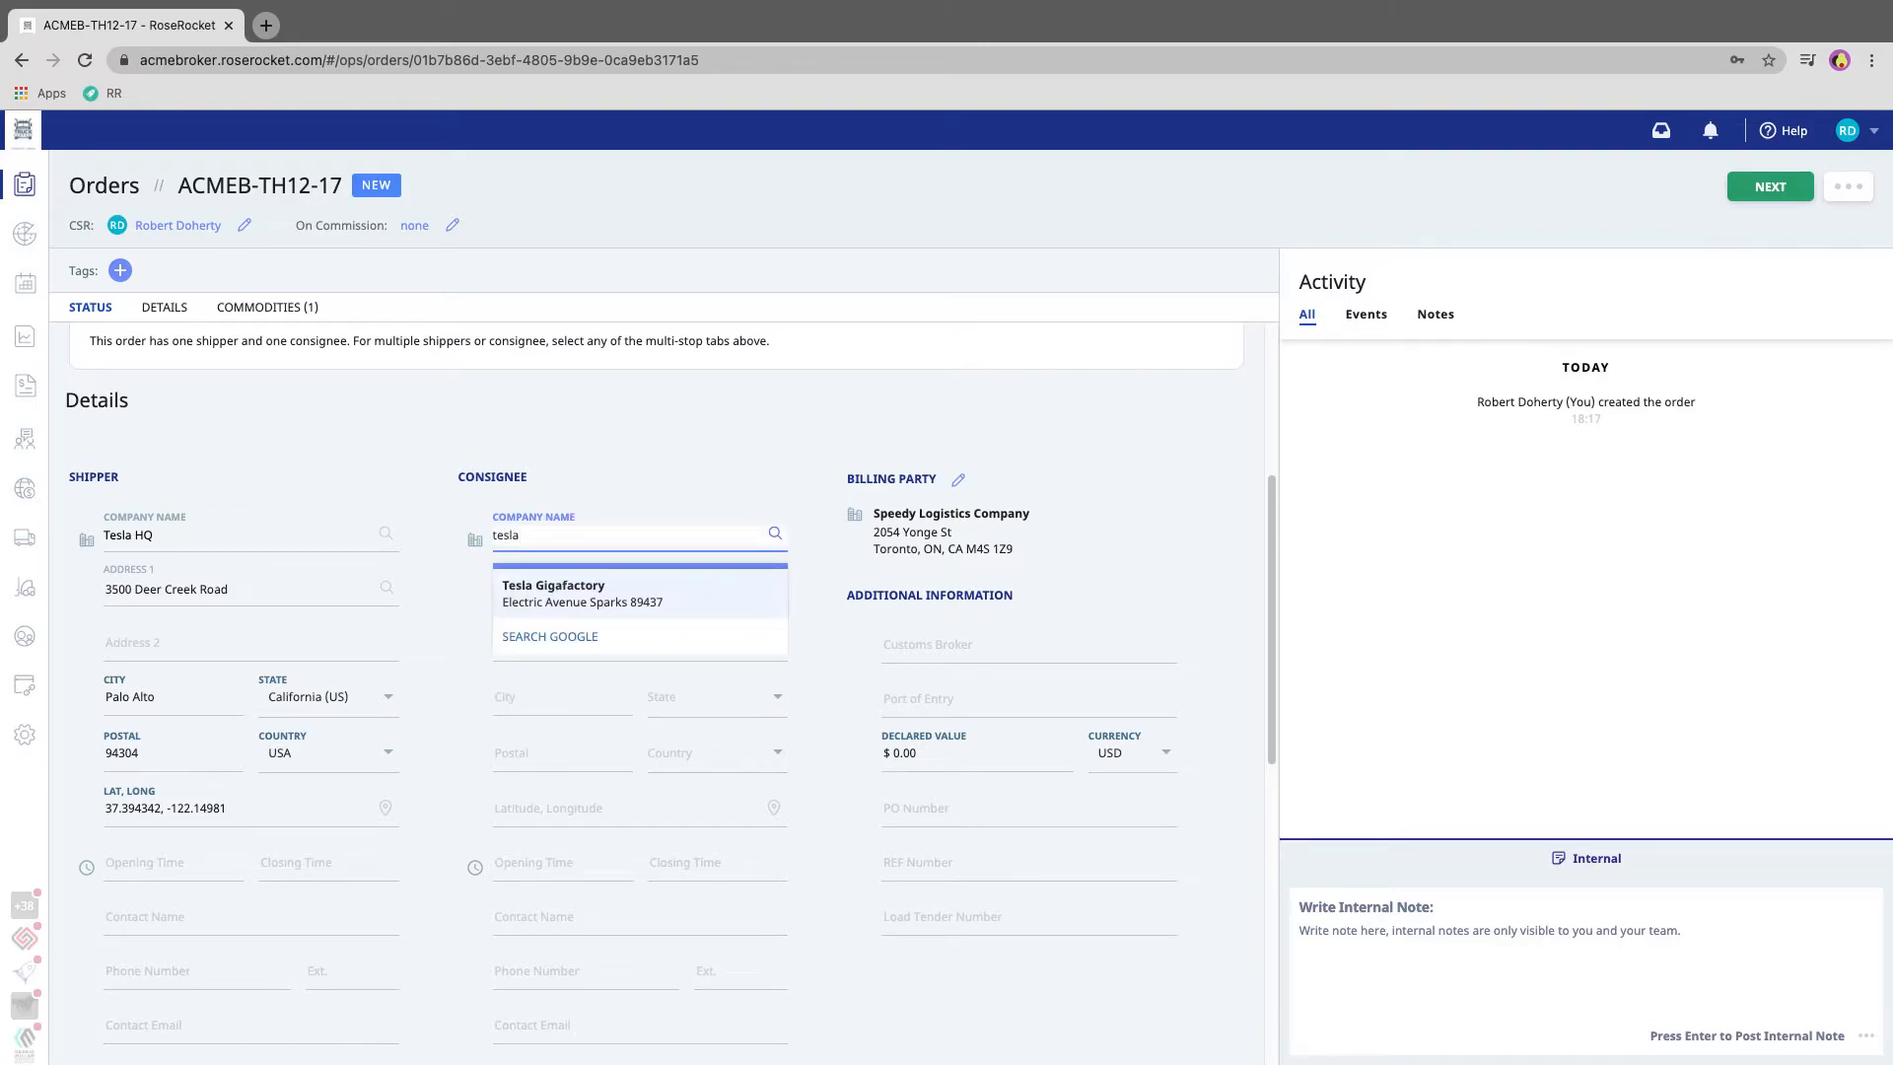
{"action": "type", "text": " ne"}
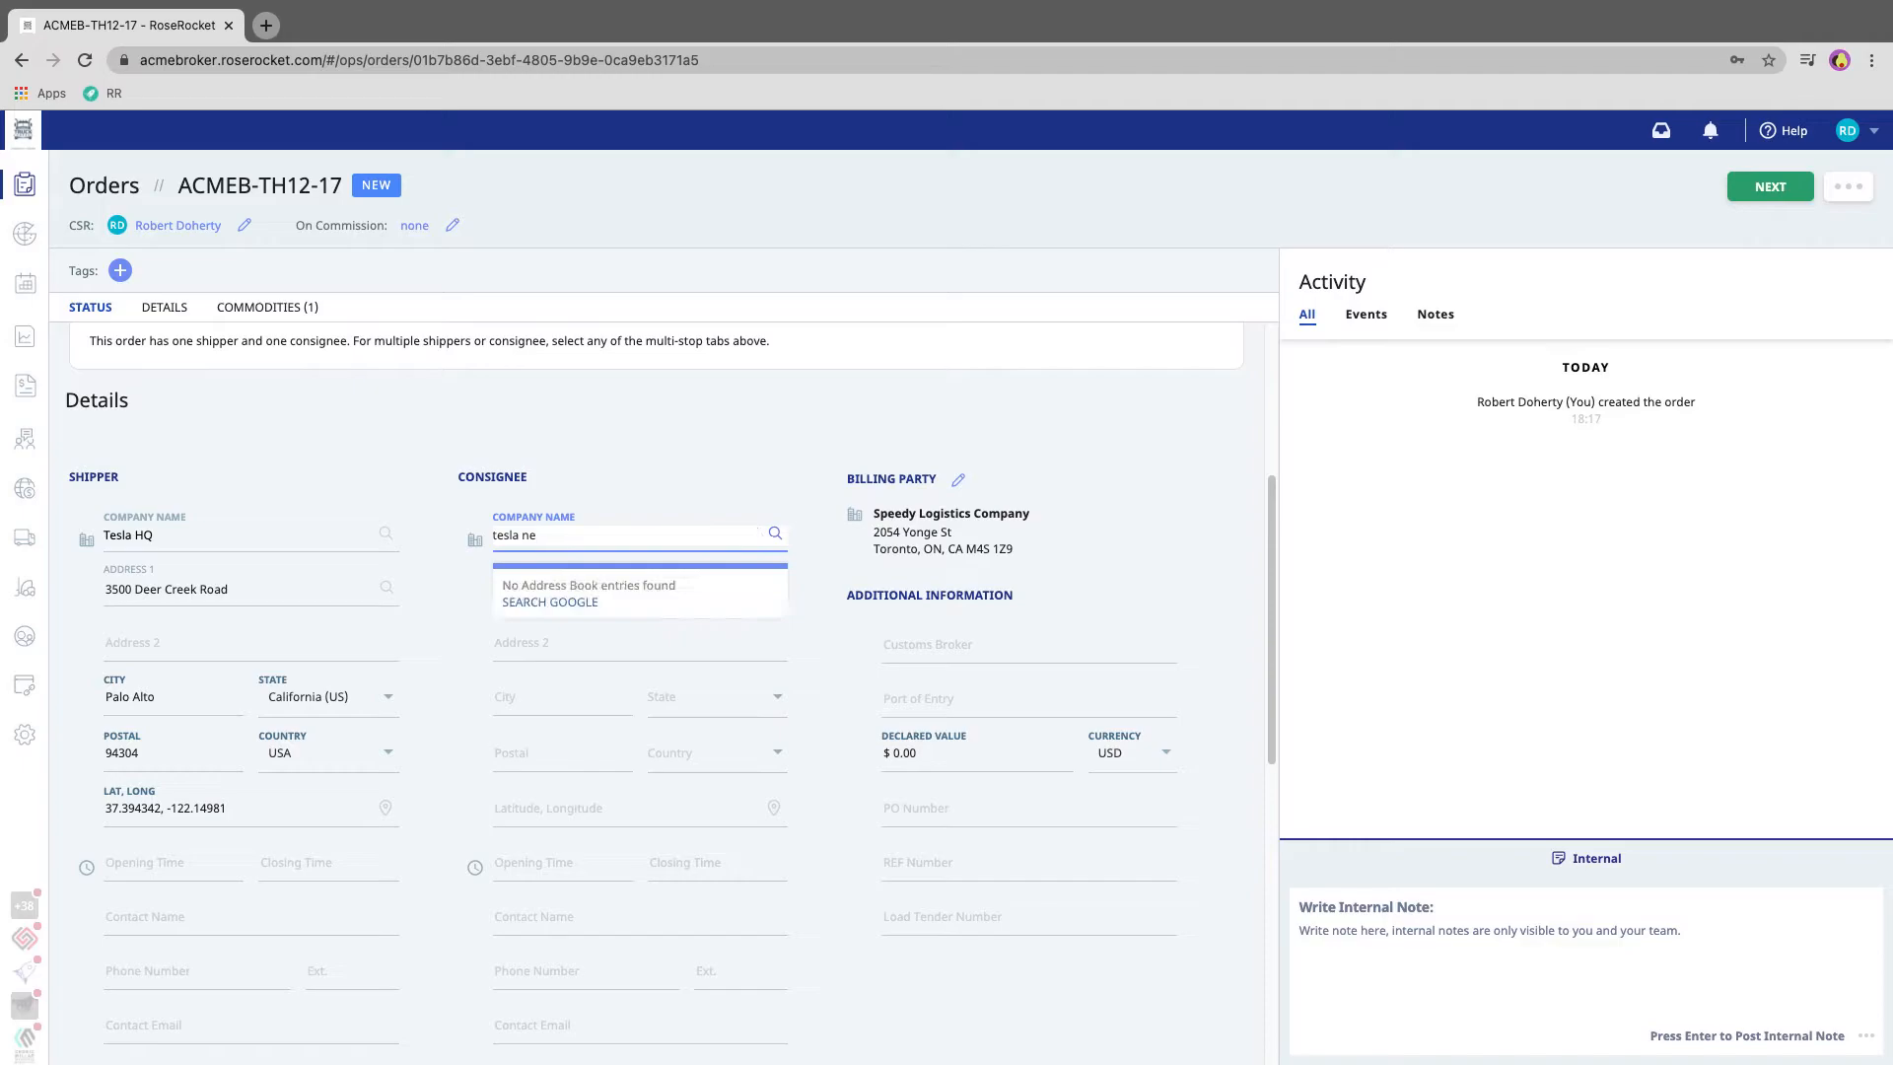
{"action": "type", "text": "w york"}
{"action": "left_click", "coordinate": [571, 602]}
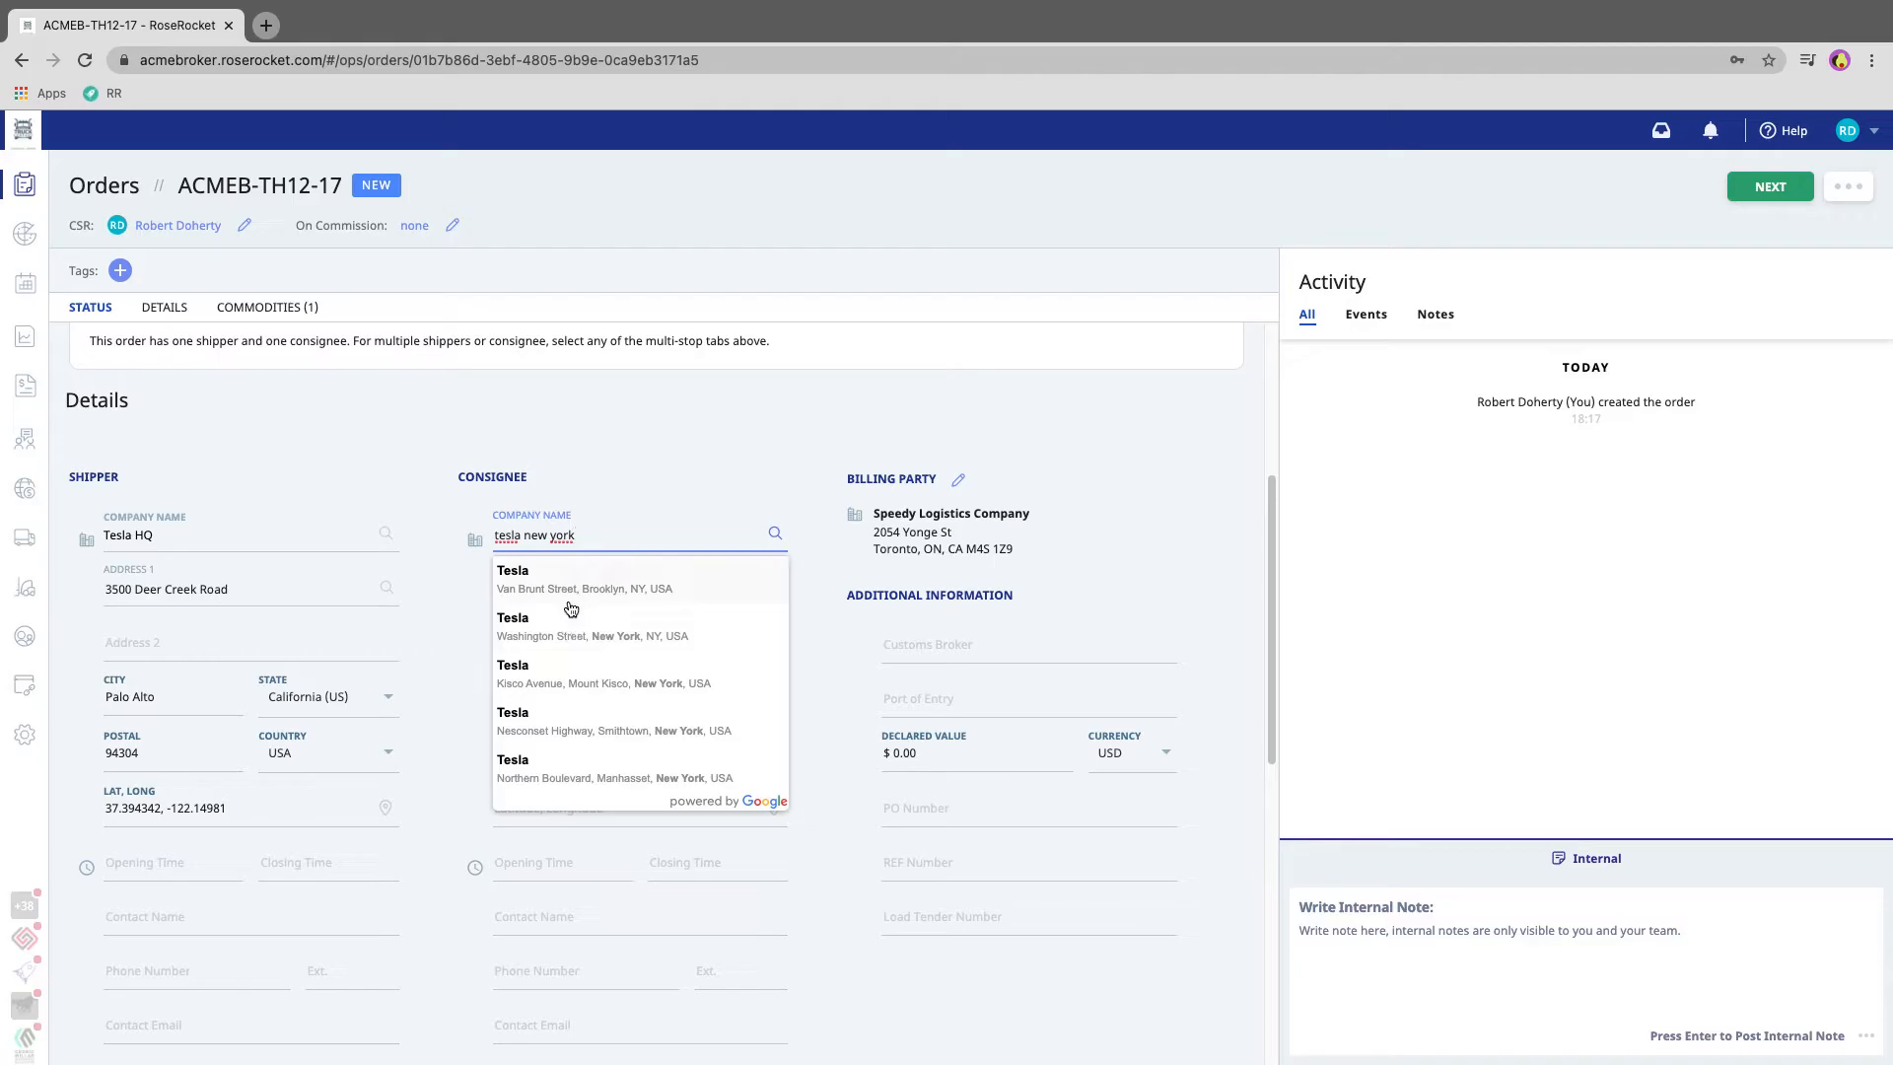
{"action": "left_click", "coordinate": [559, 631]}
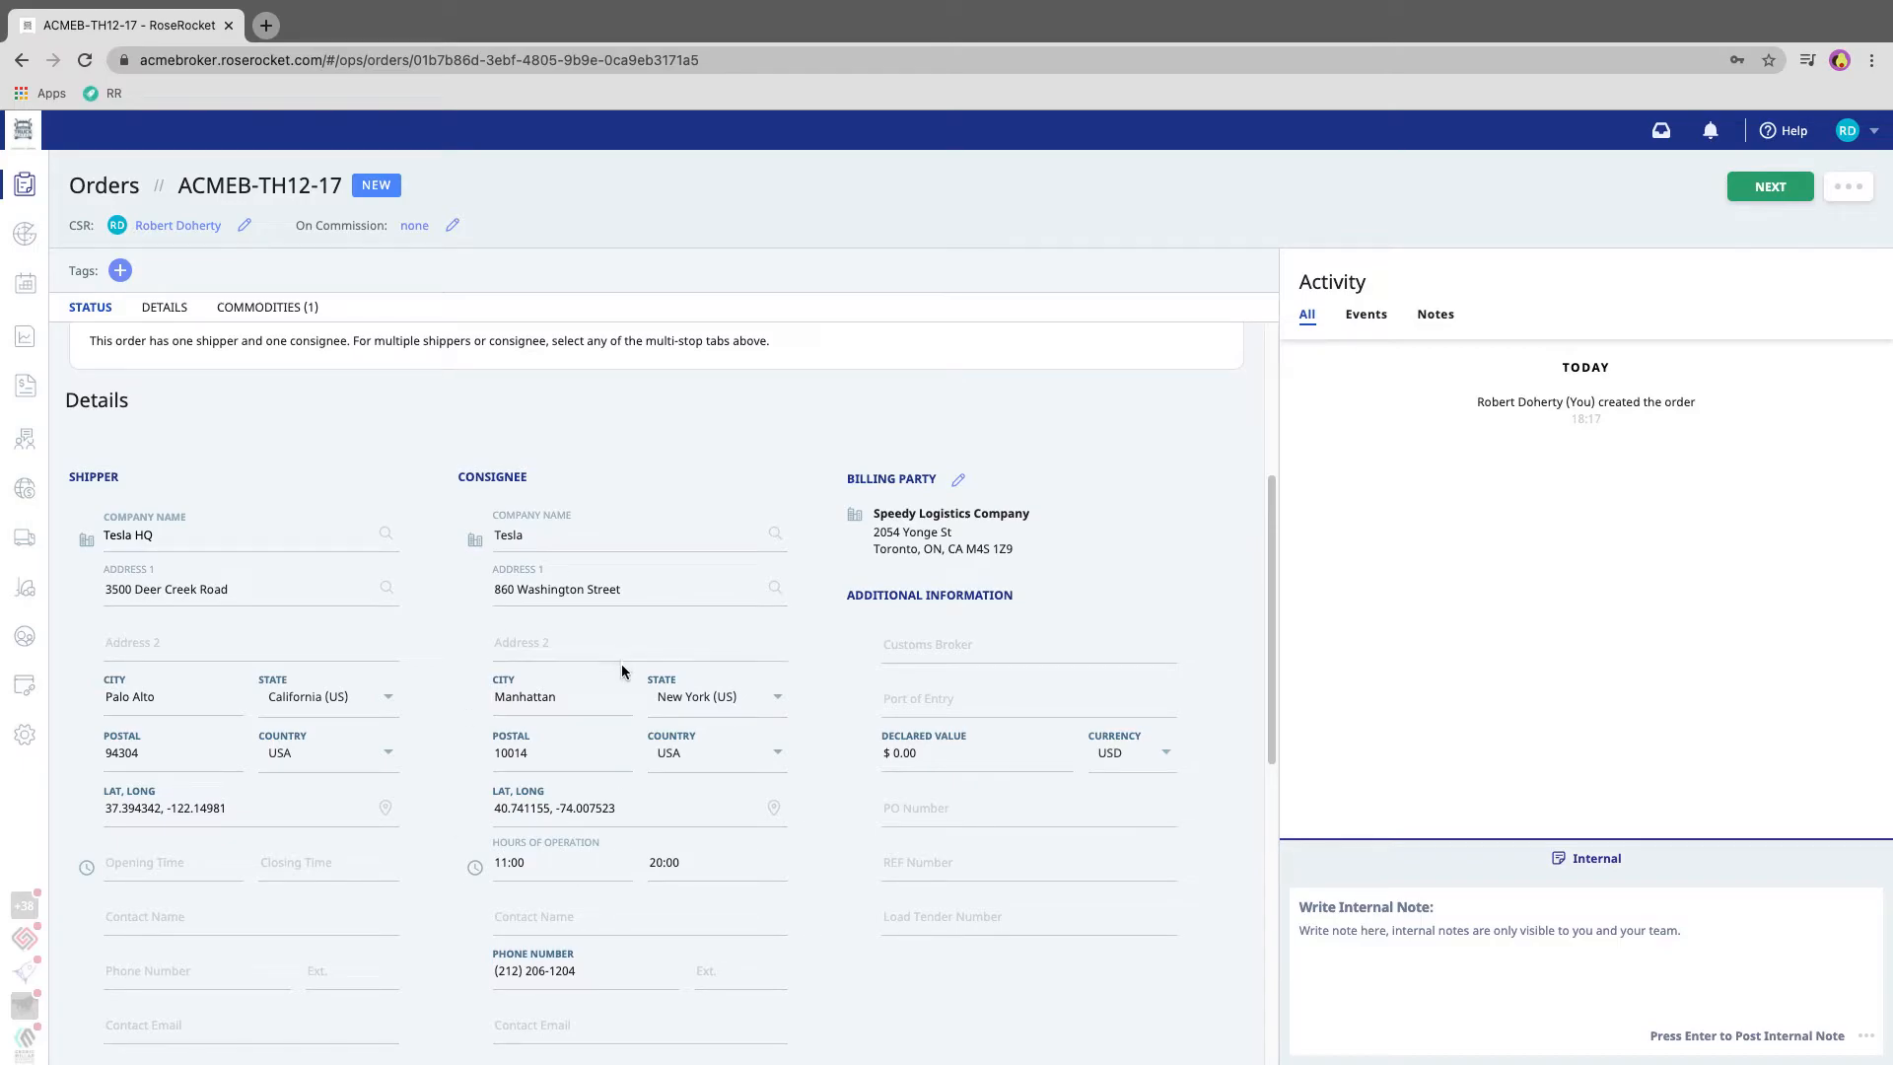
Change the consignee's company name to Tesla Manhattan
{"action": "scroll", "coordinate": [622, 664], "scroll_direction": "down", "scroll_amount": 1}
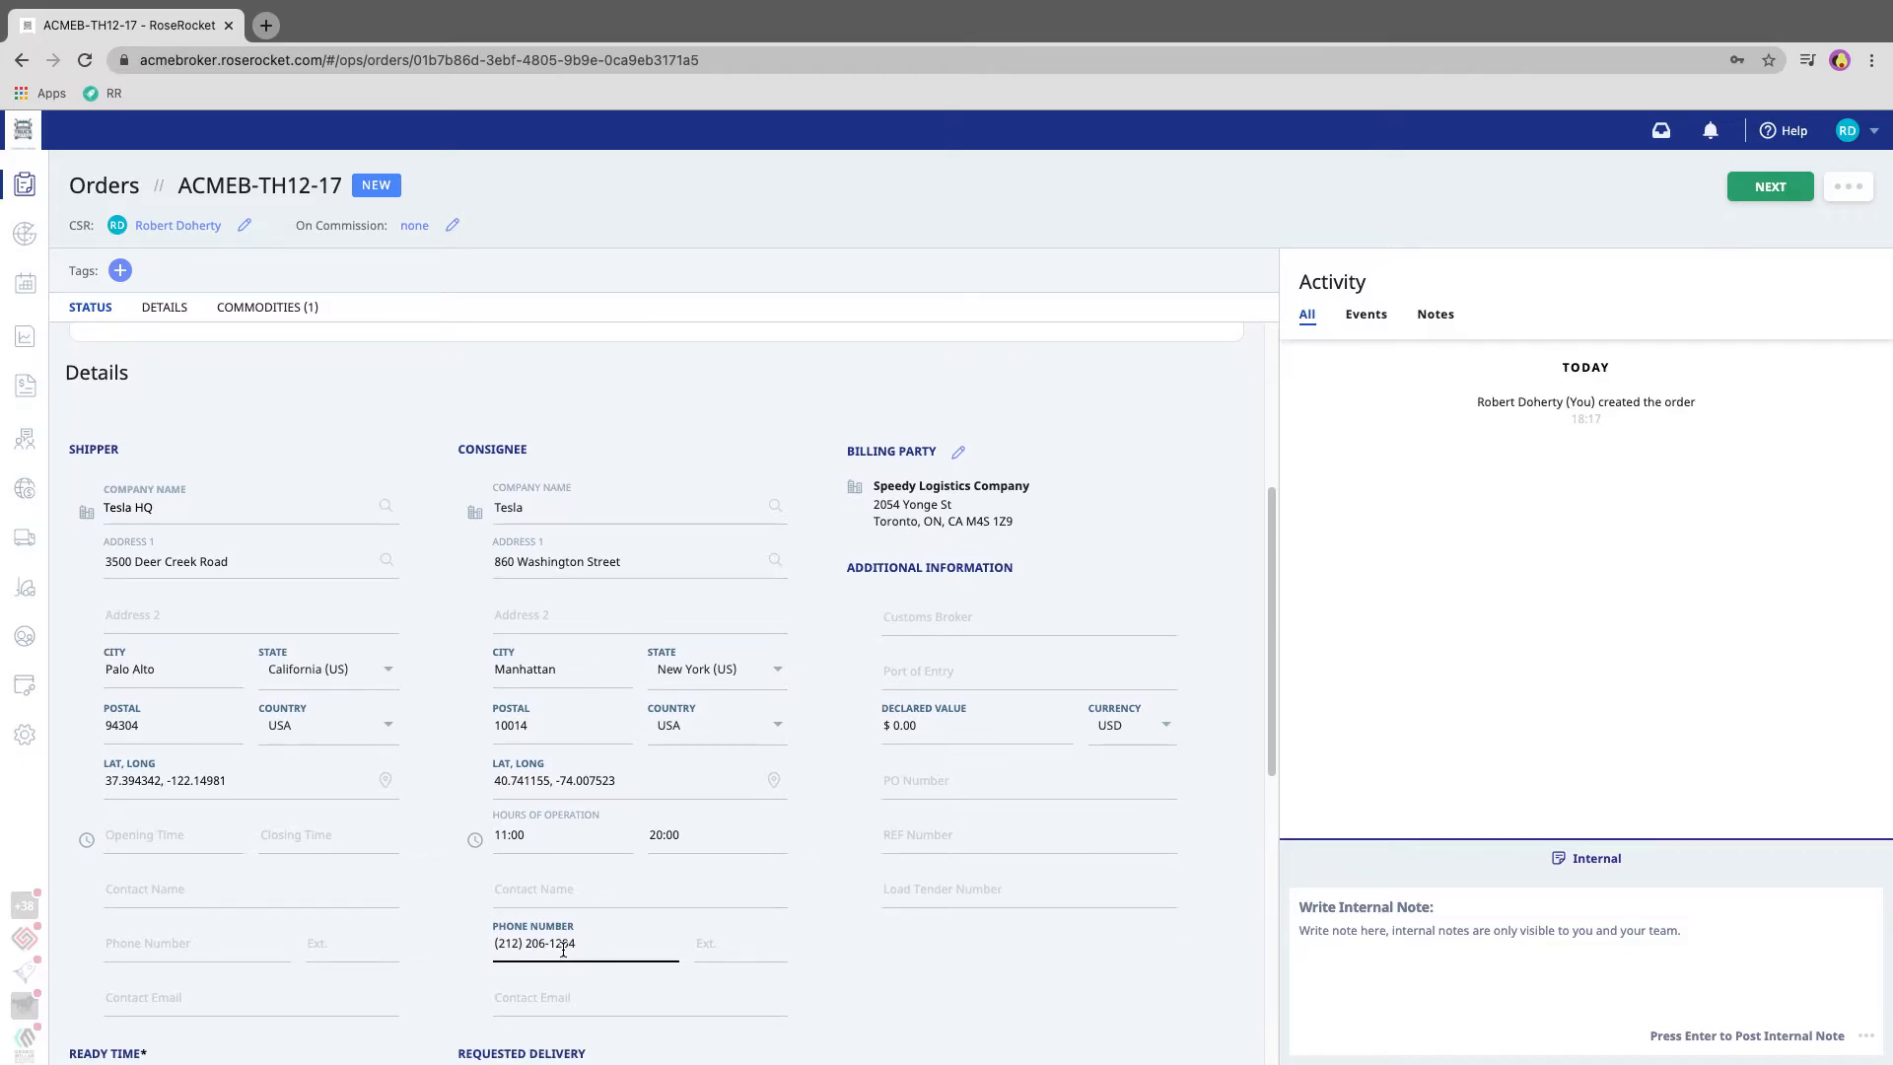
{"action": "left_click", "coordinate": [538, 505]}
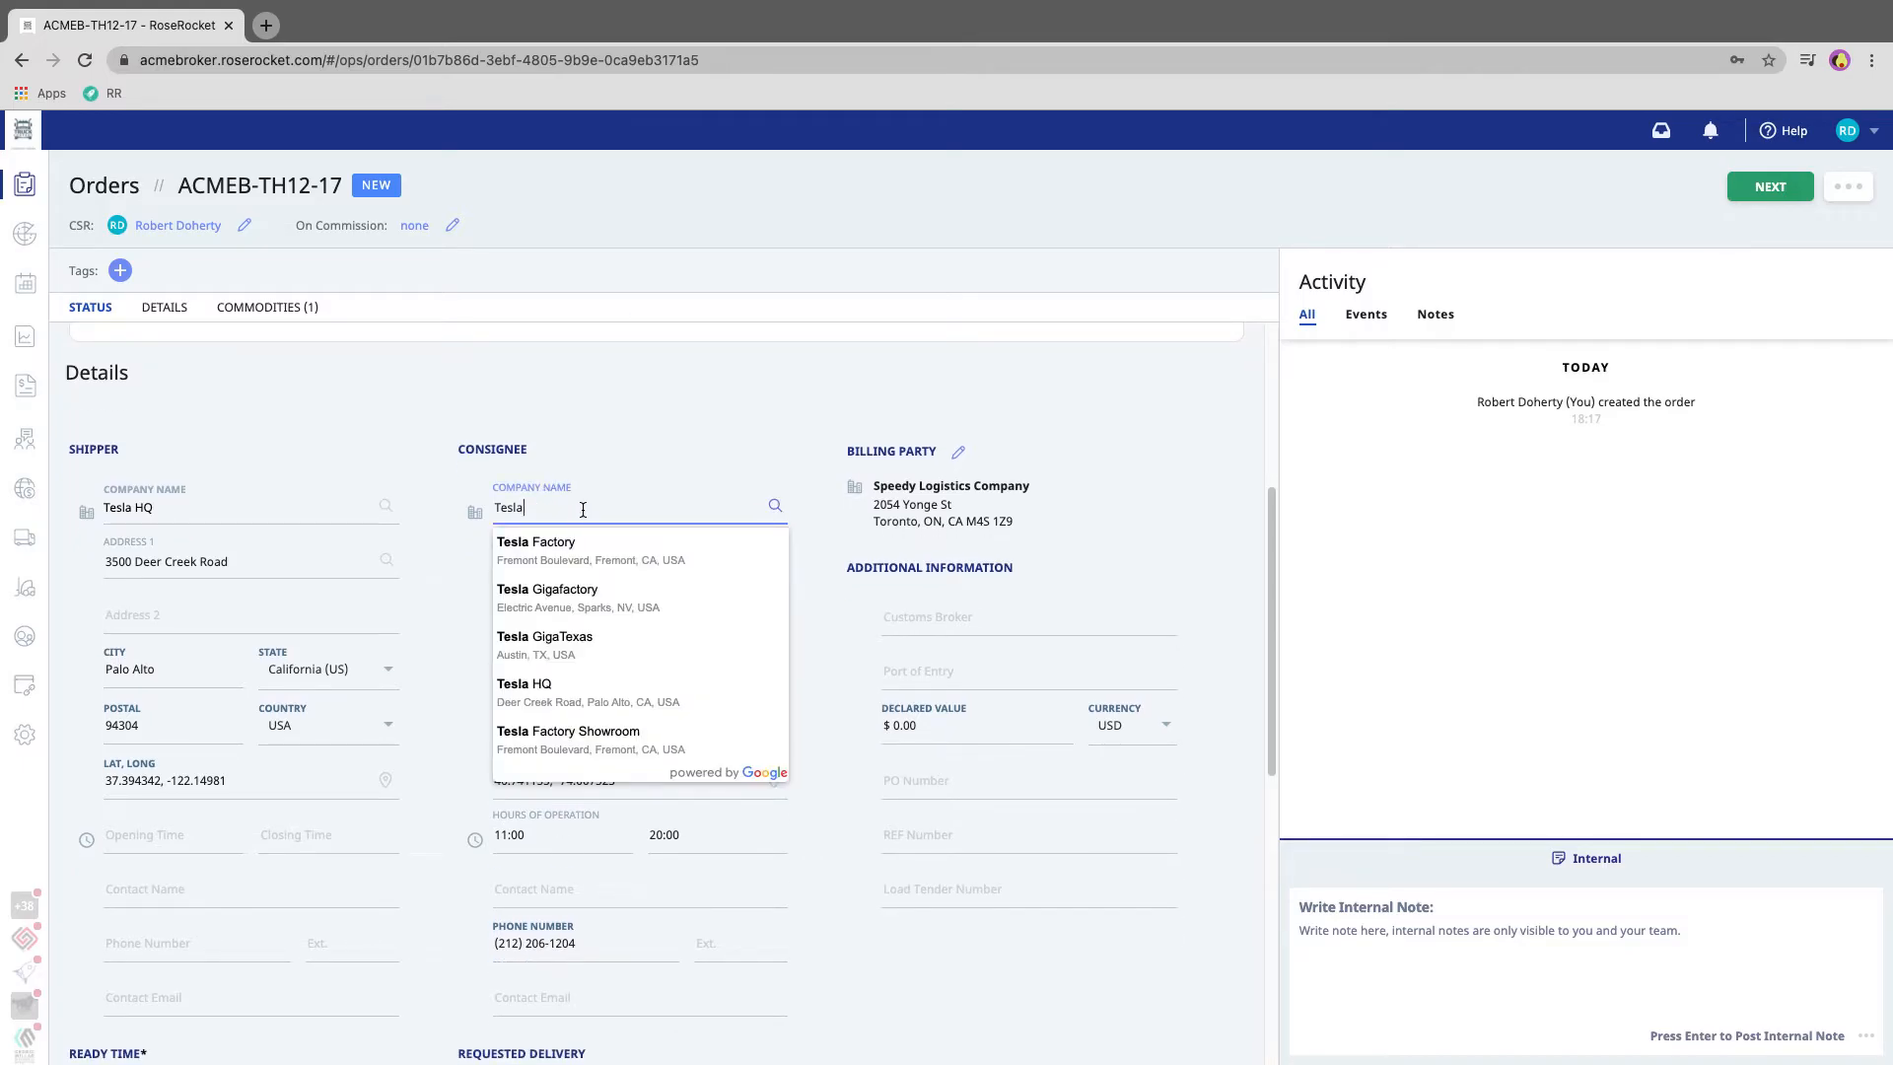
{"action": "type", "text": "Manhattan"}
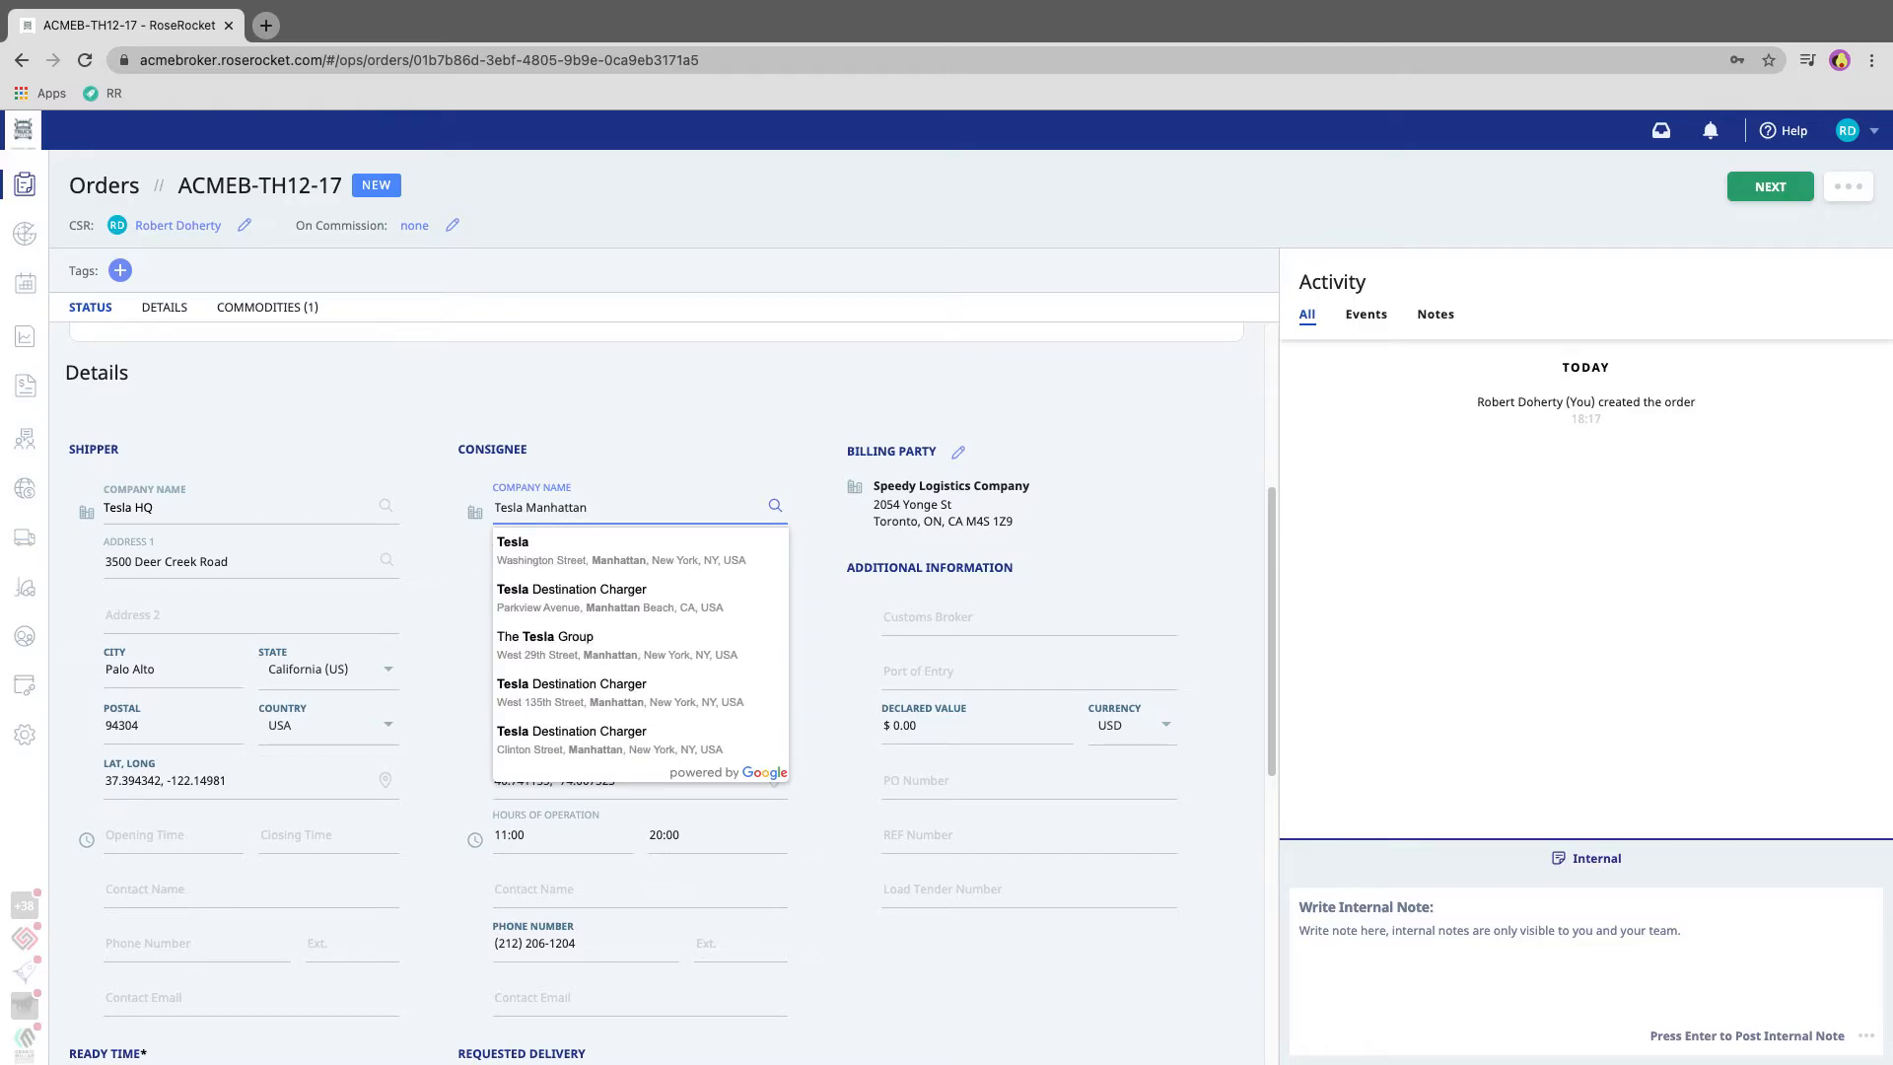
{"action": "key", "text": "Return"}
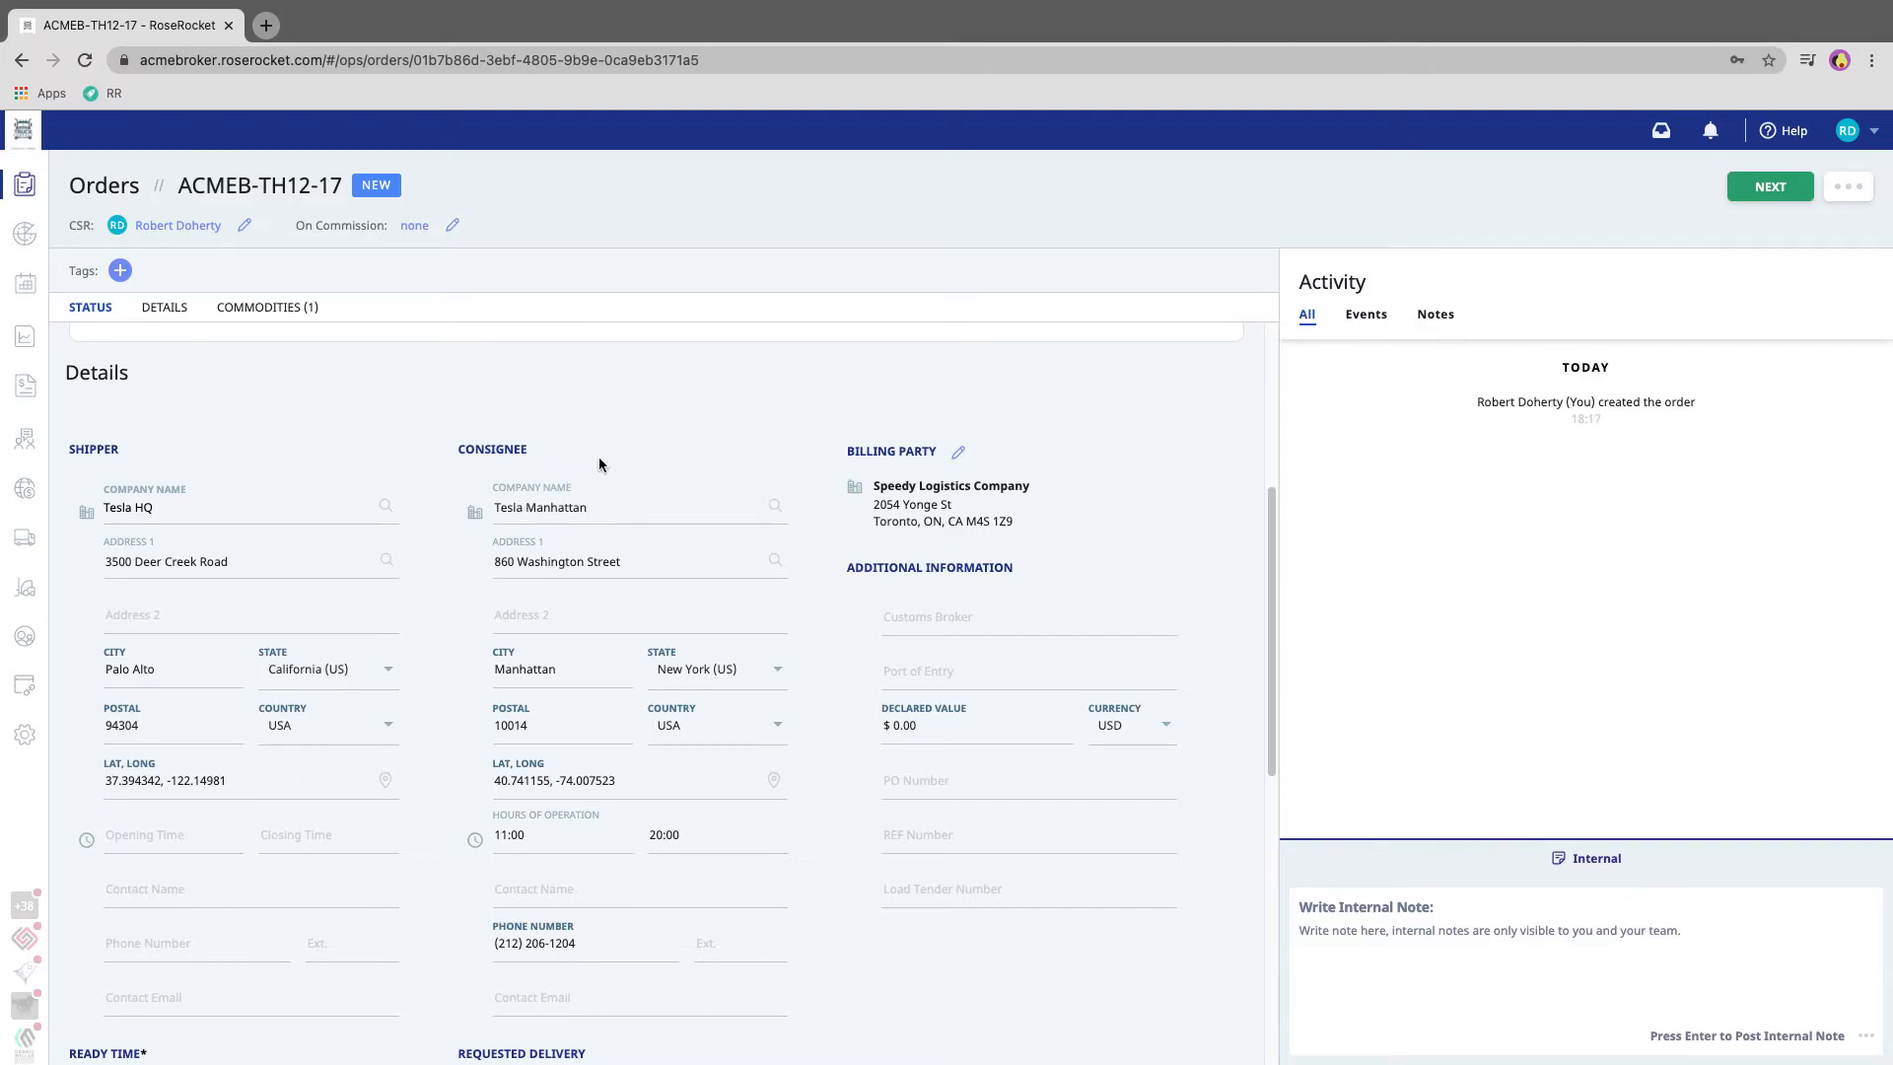
Set the shipper's ready time to start and end on 2021-01-10 at 18:30
{"action": "scroll", "coordinate": [600, 460], "scroll_direction": "down", "scroll_amount": 7}
{"action": "scroll", "coordinate": [599, 460], "scroll_direction": "up", "scroll_amount": 3}
{"action": "scroll", "coordinate": [600, 463], "scroll_direction": "up", "scroll_amount": 1}
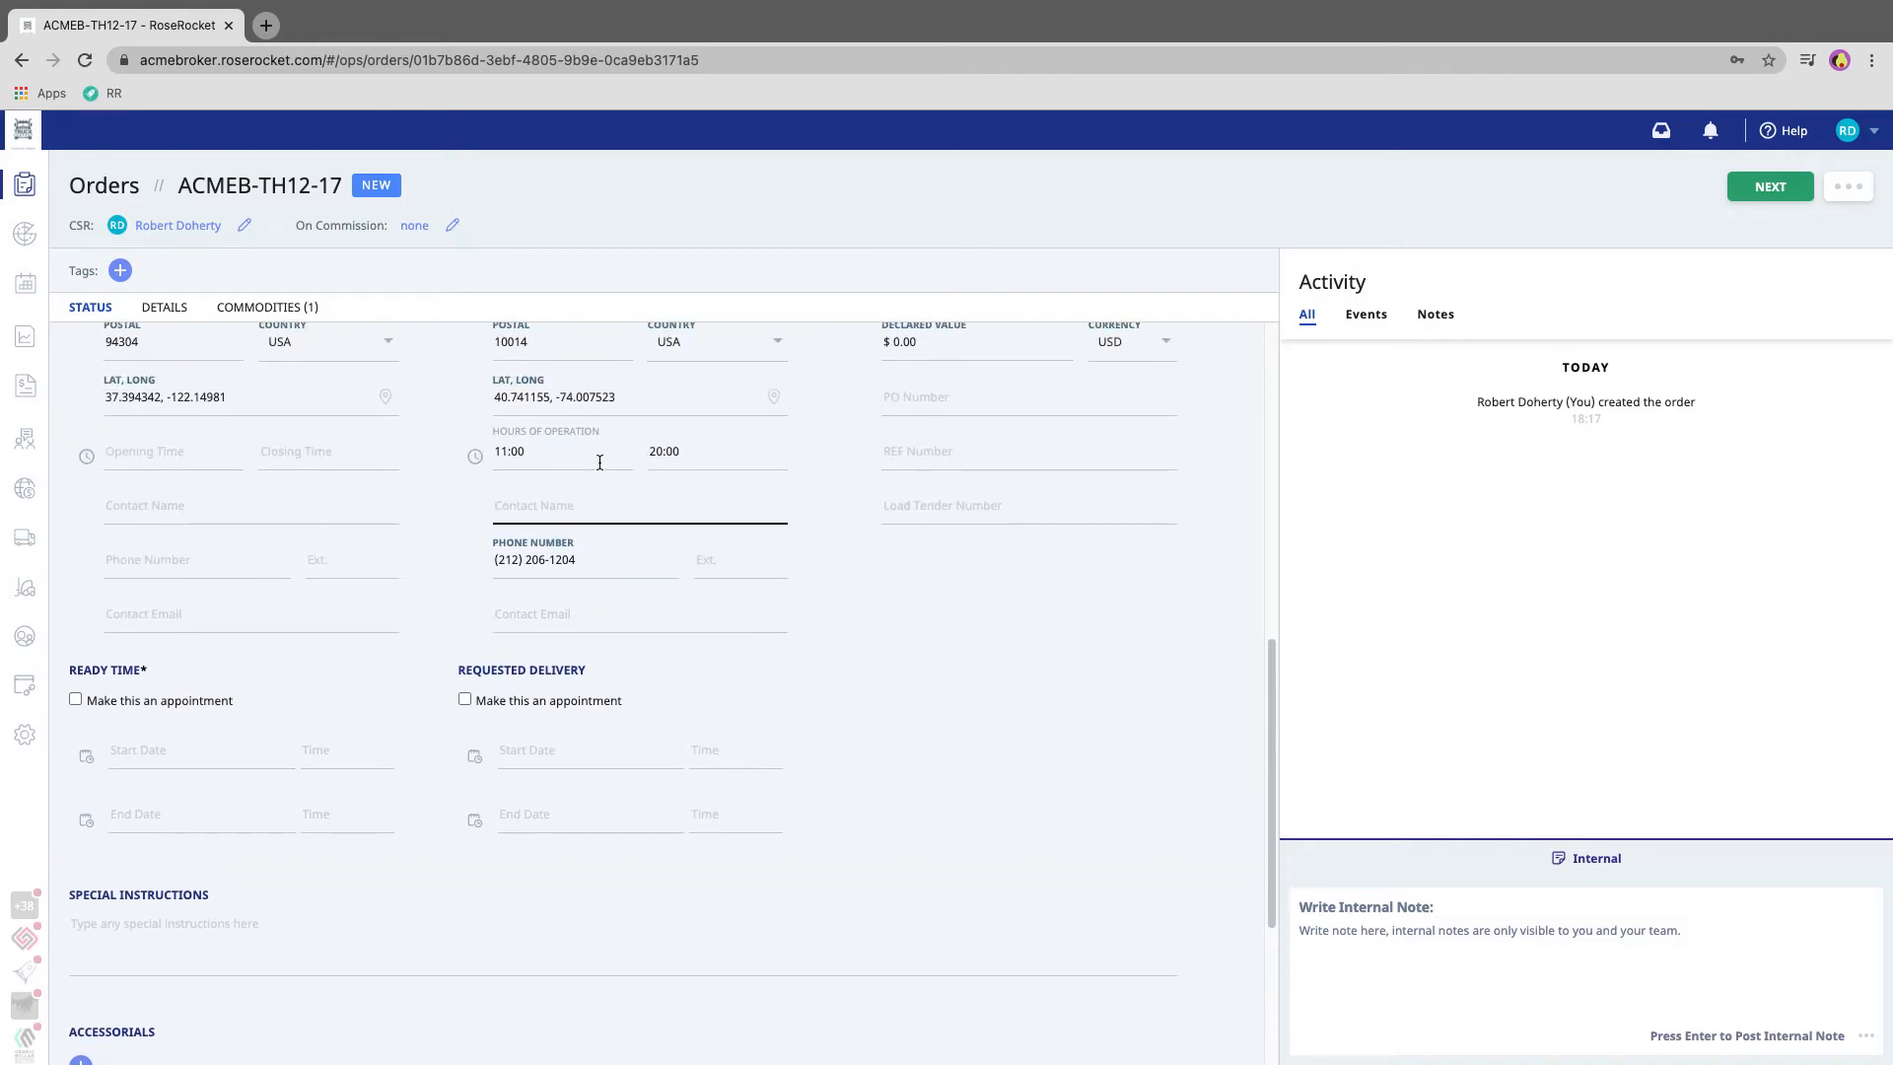
{"action": "left_click", "coordinate": [235, 756]}
{"action": "left_click", "coordinate": [127, 909]}
{"action": "left_click", "coordinate": [584, 917]}
Enter Car Parts as the commodity description and try to advance the order to the next stage
{"action": "scroll", "coordinate": [602, 912], "scroll_direction": "down", "scroll_amount": 3}
{"action": "left_click", "coordinate": [220, 959]}
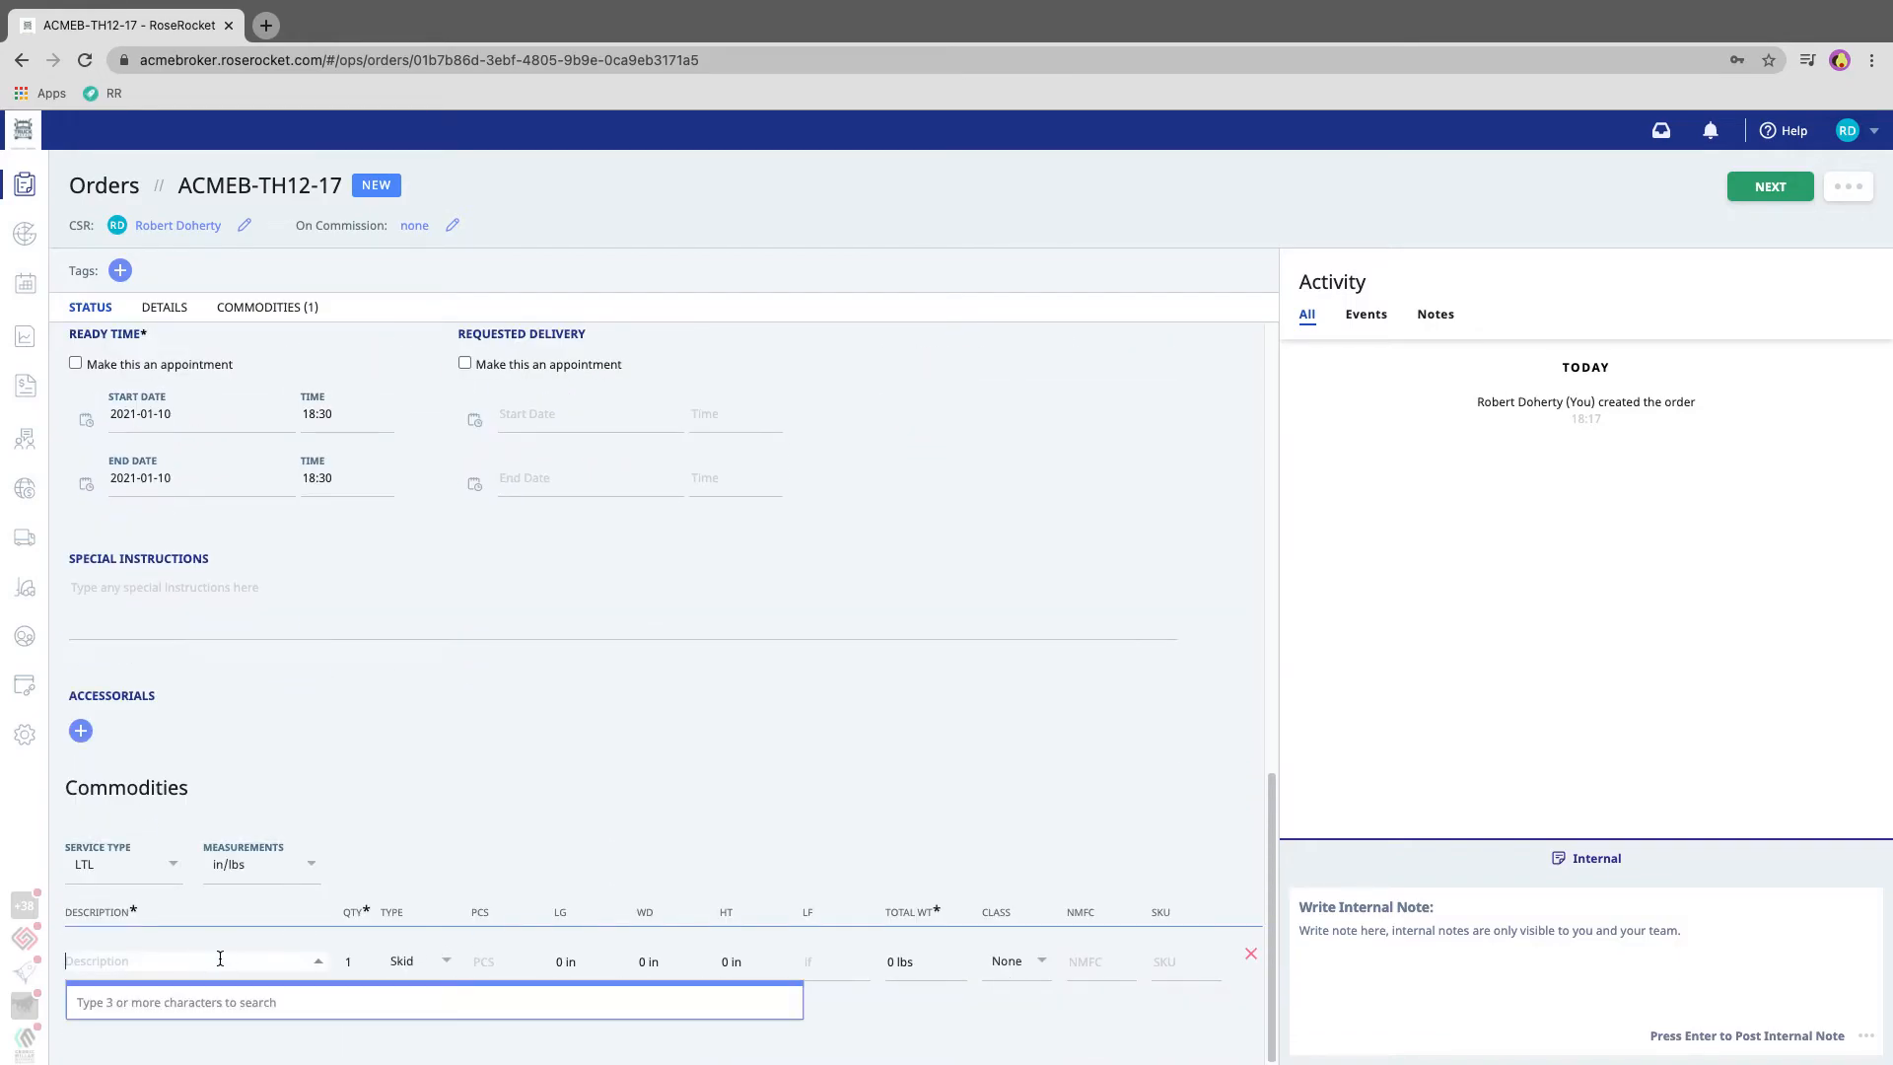
{"action": "type", "text": "Car Parts"}
{"action": "left_click", "coordinate": [794, 680]}
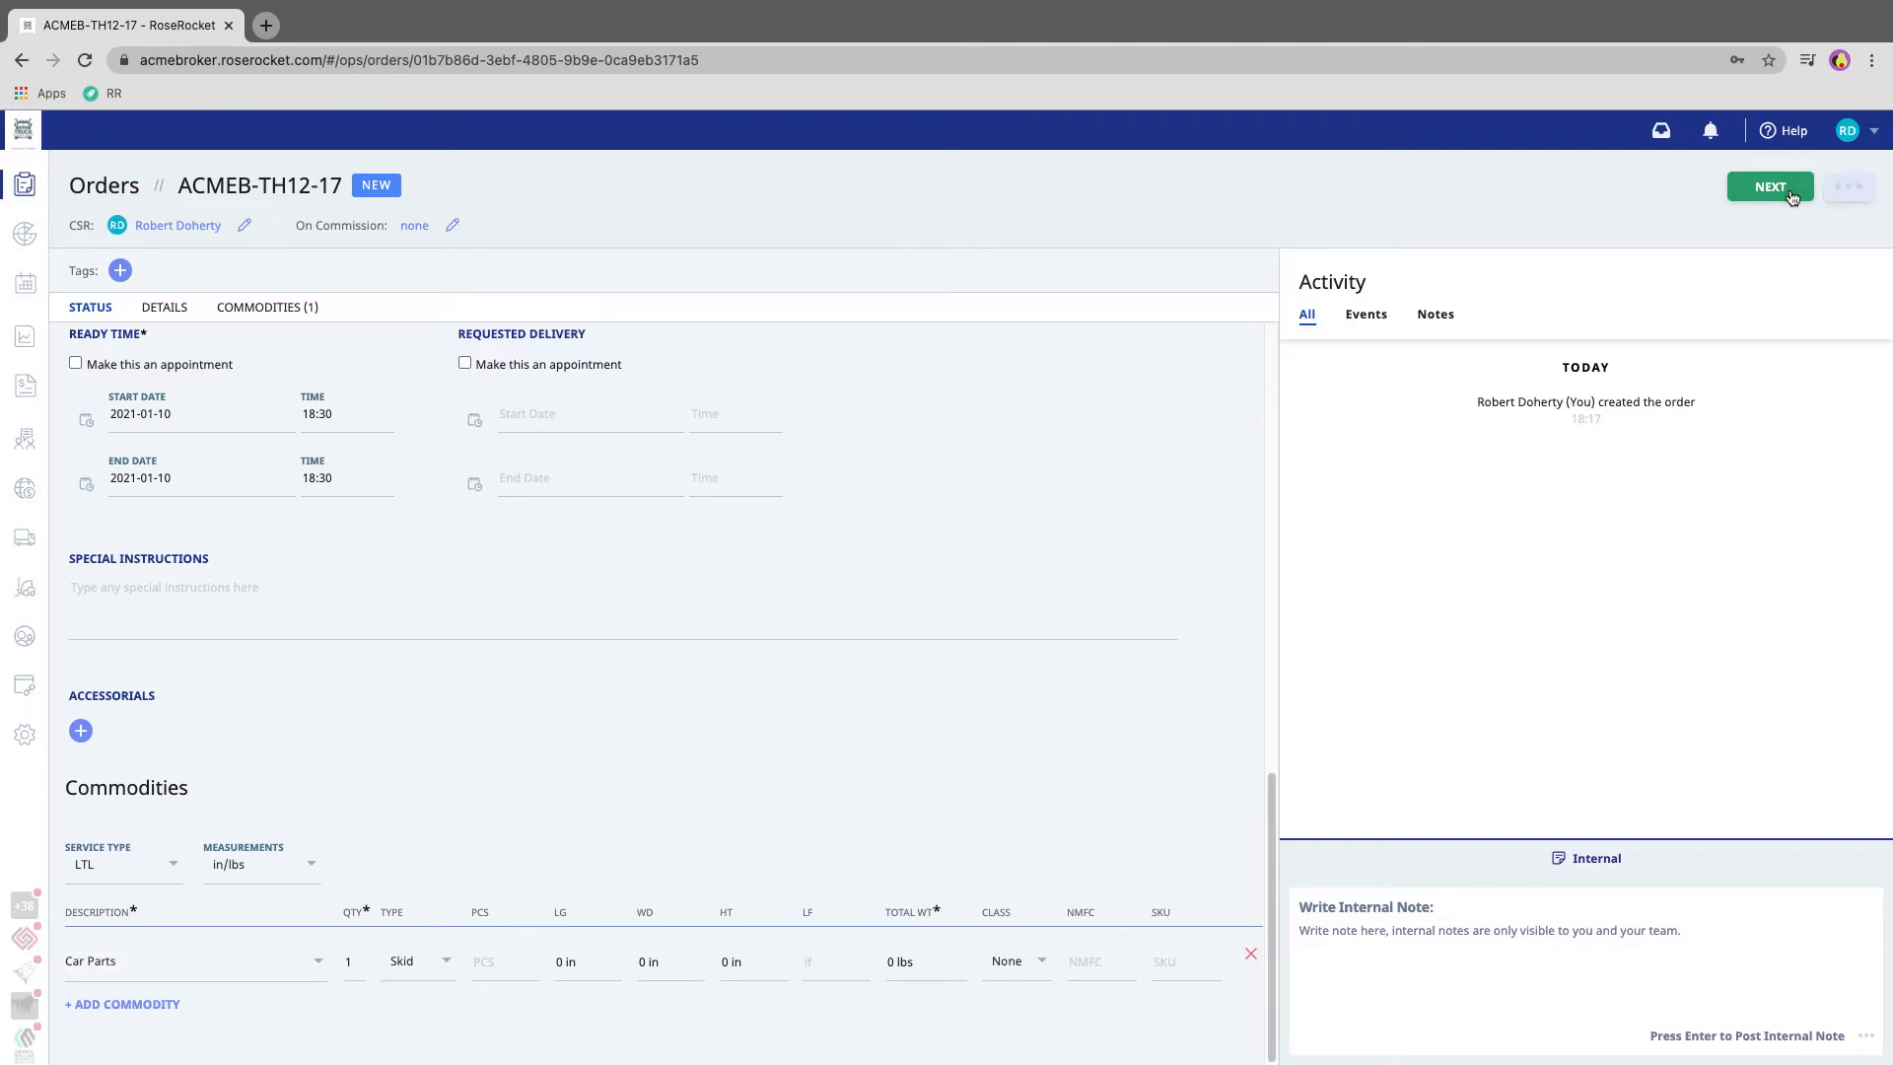
{"action": "scroll", "coordinate": [1132, 616], "scroll_direction": "up", "scroll_amount": 10}
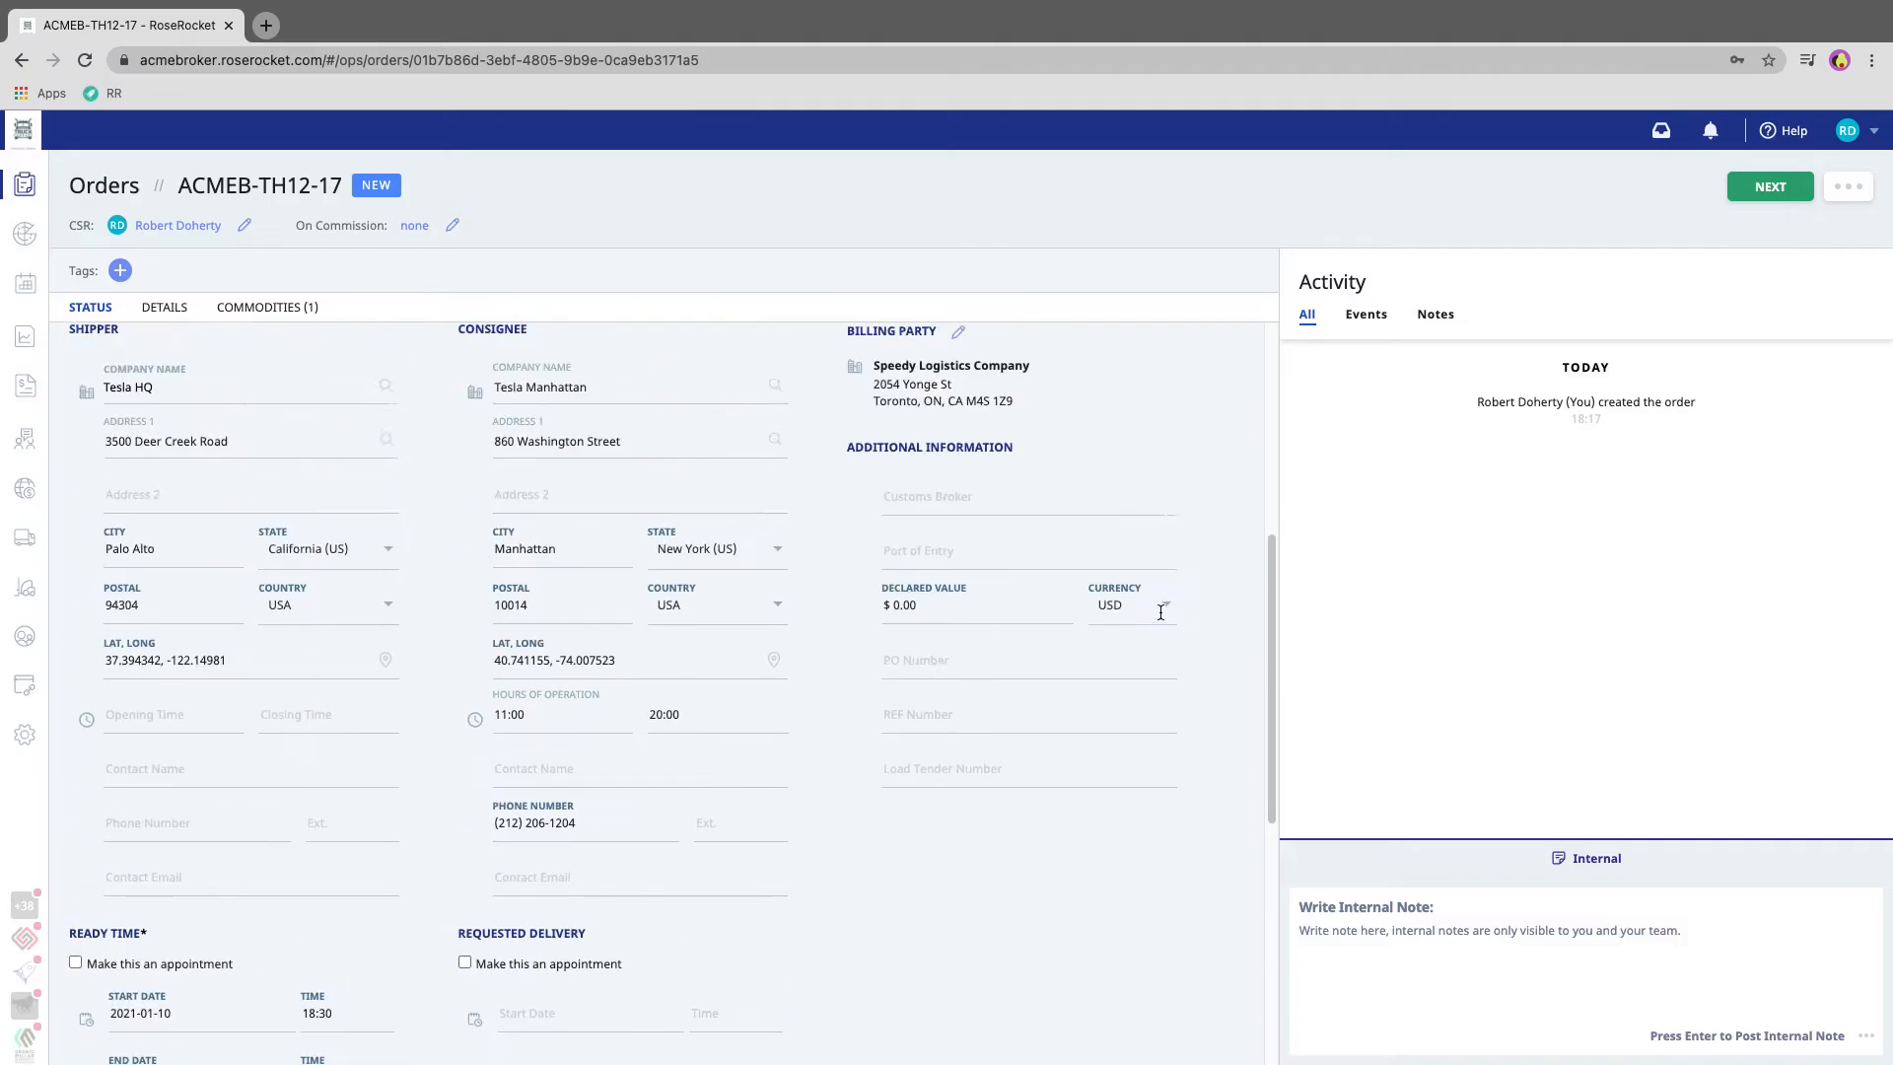
{"action": "left_click", "coordinate": [1768, 193]}
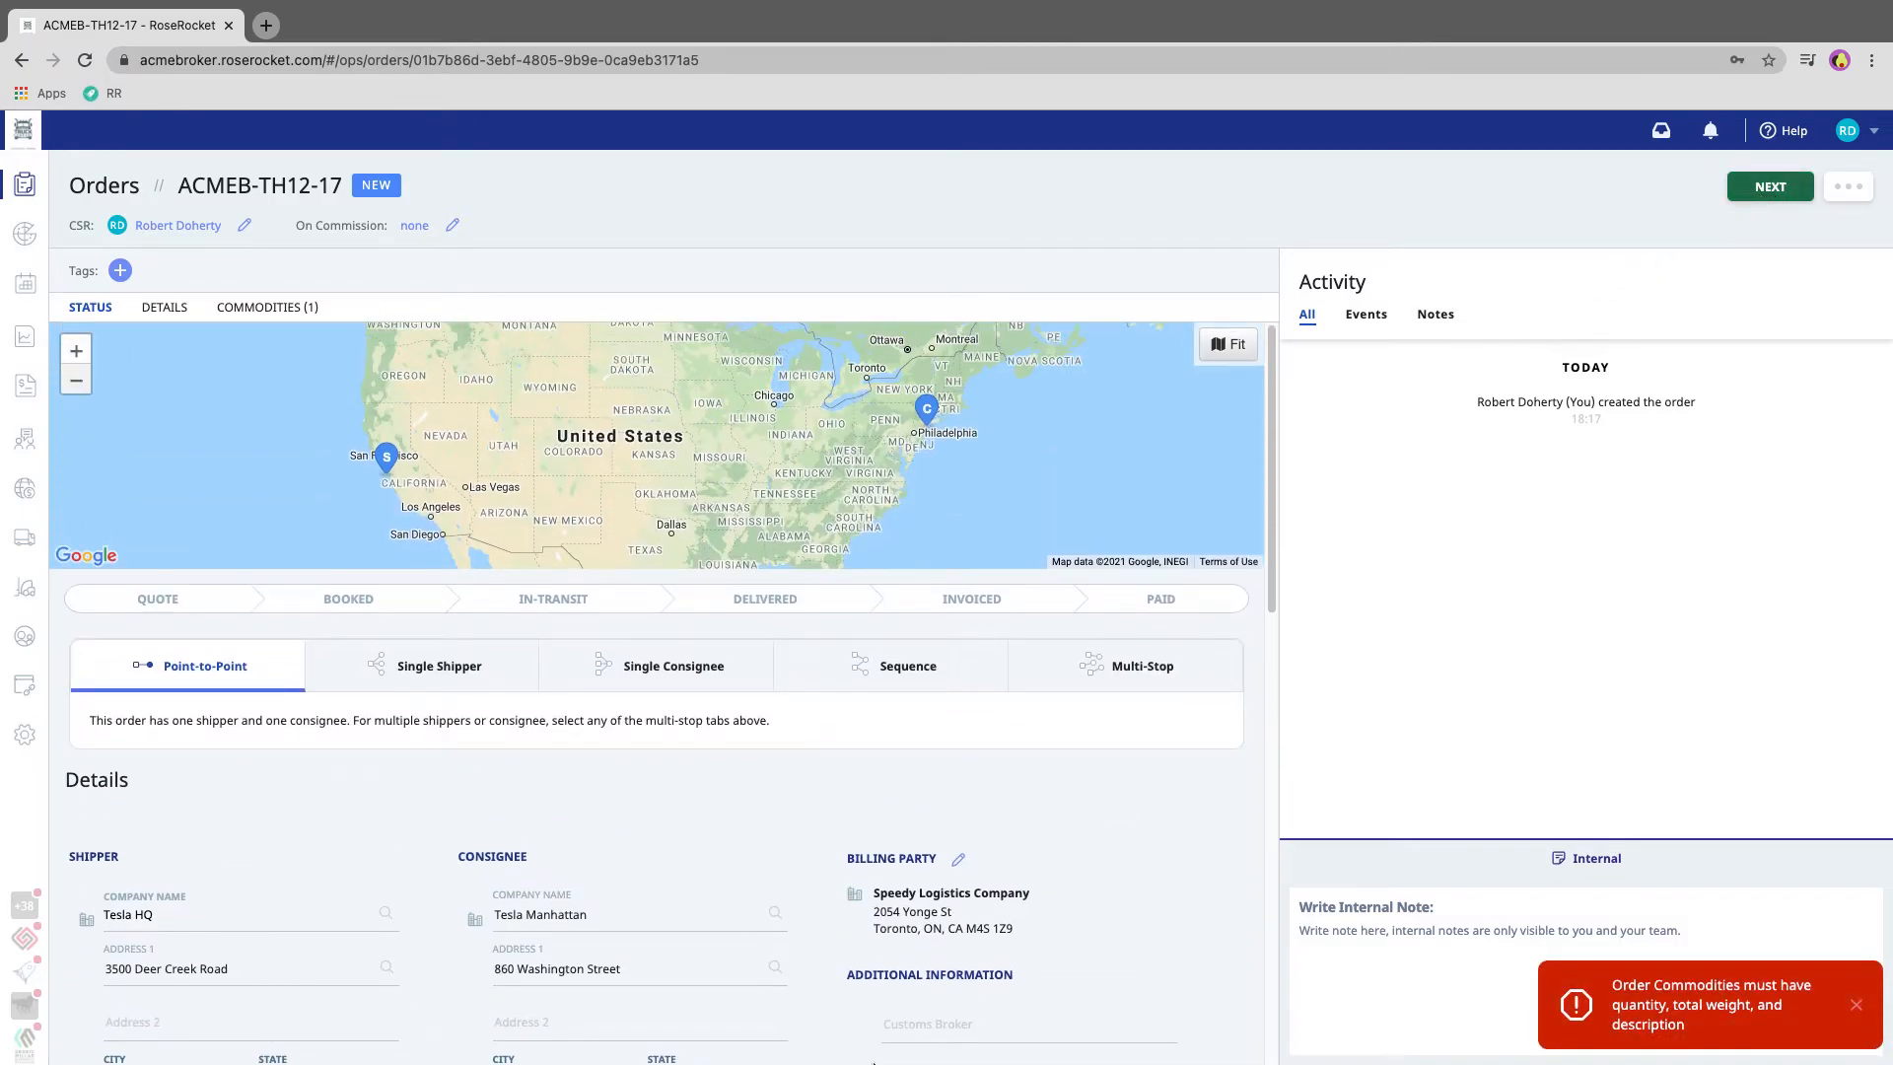
Set the total weight of the Car Parts commodity to 500 lbs
{"action": "scroll", "coordinate": [603, 890], "scroll_direction": "down", "scroll_amount": 4}
{"action": "scroll", "coordinate": [603, 890], "scroll_direction": "down", "scroll_amount": 5}
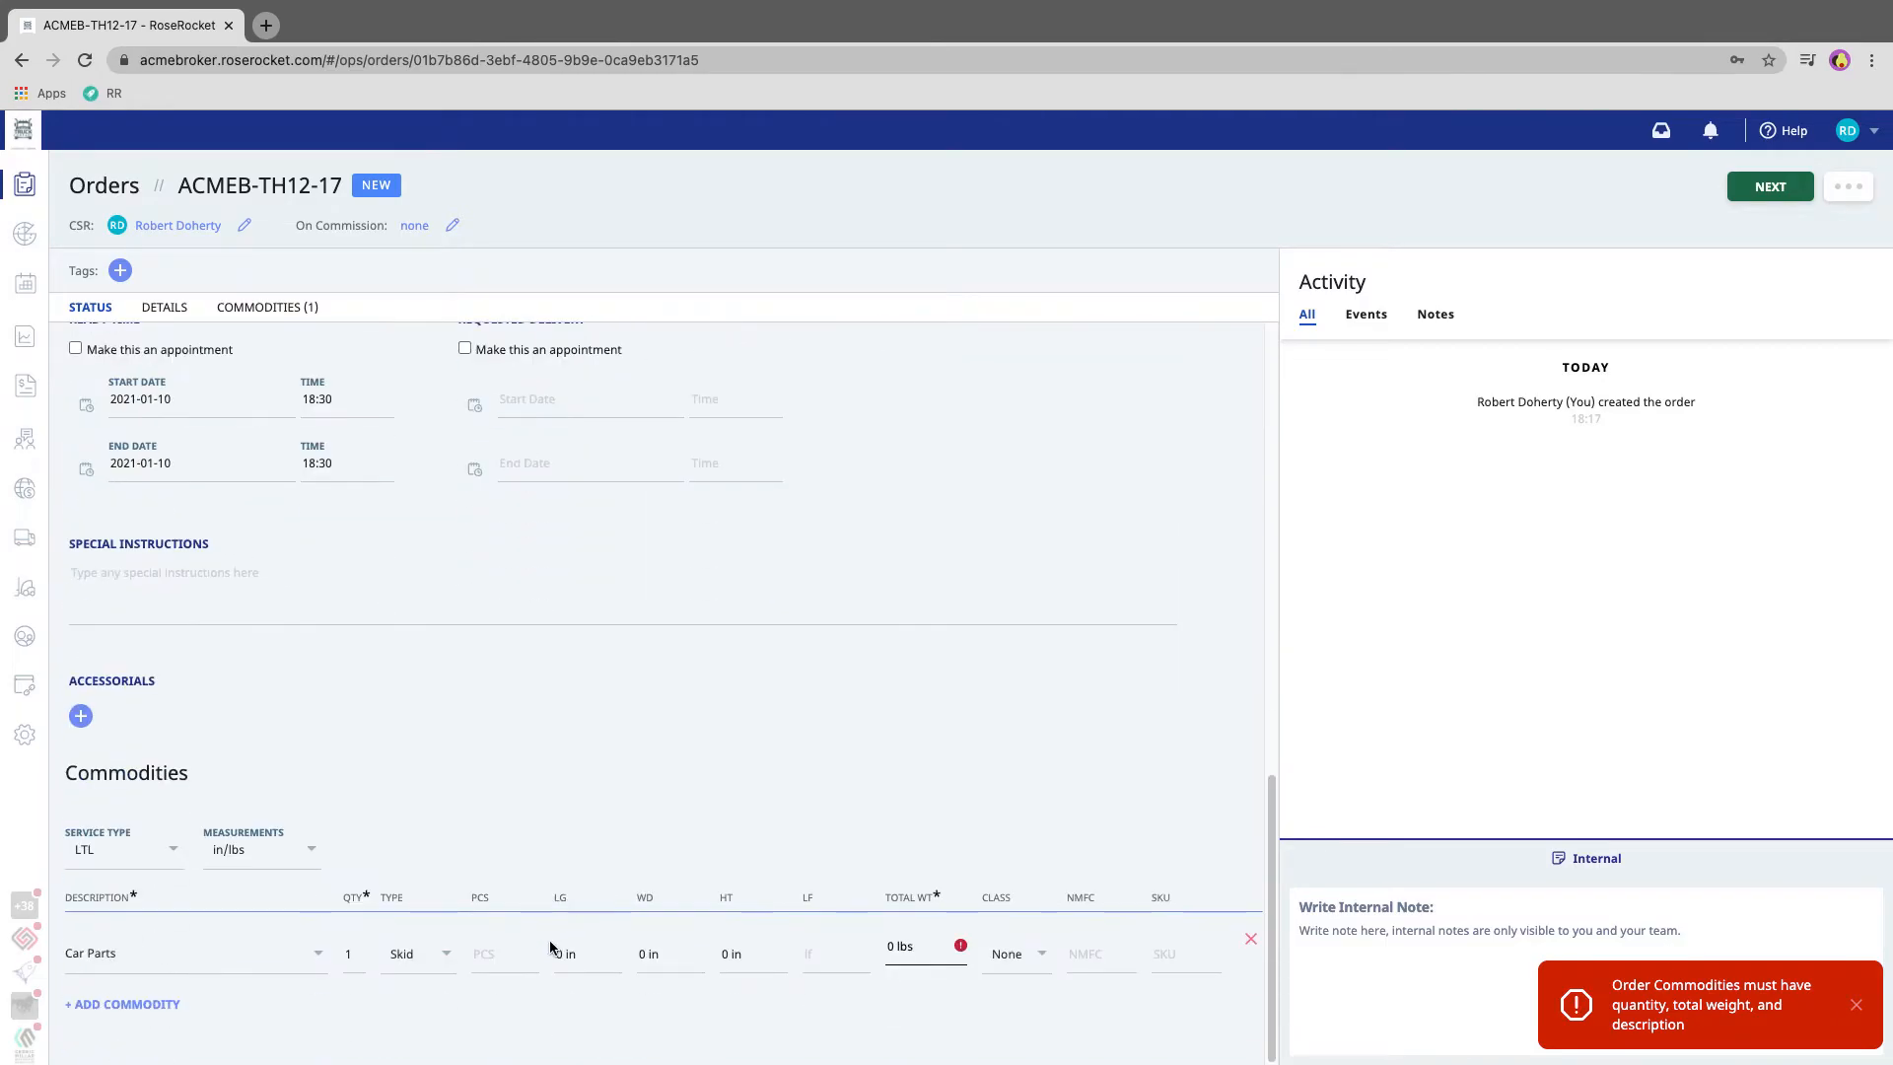
{"action": "left_click", "coordinate": [924, 944]}
{"action": "type", "text": "500"}
{"action": "key", "text": "Tab"}
Advance the order to quoting and save the consignee's address to the address book
{"action": "left_click", "coordinate": [1770, 187]}
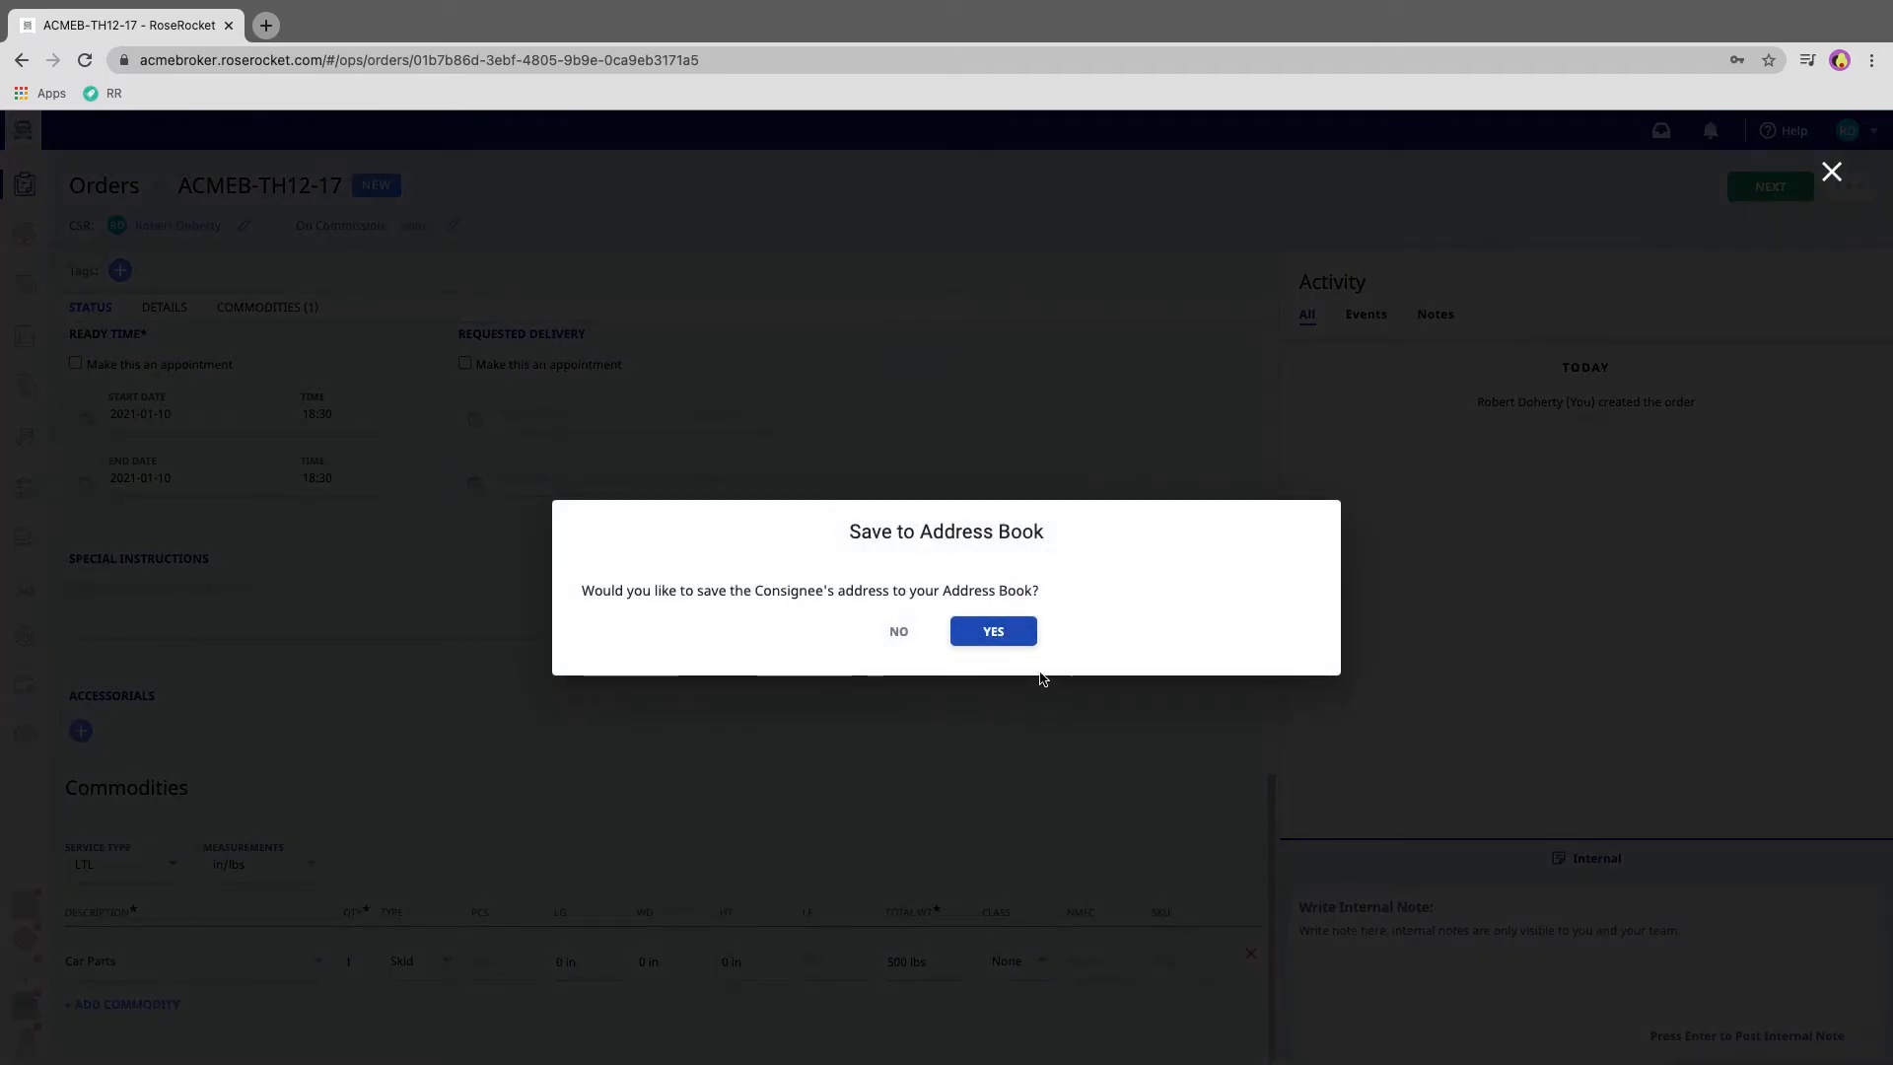
{"action": "left_click_drag", "start_coordinate": [755, 592], "coordinate": [826, 593]}
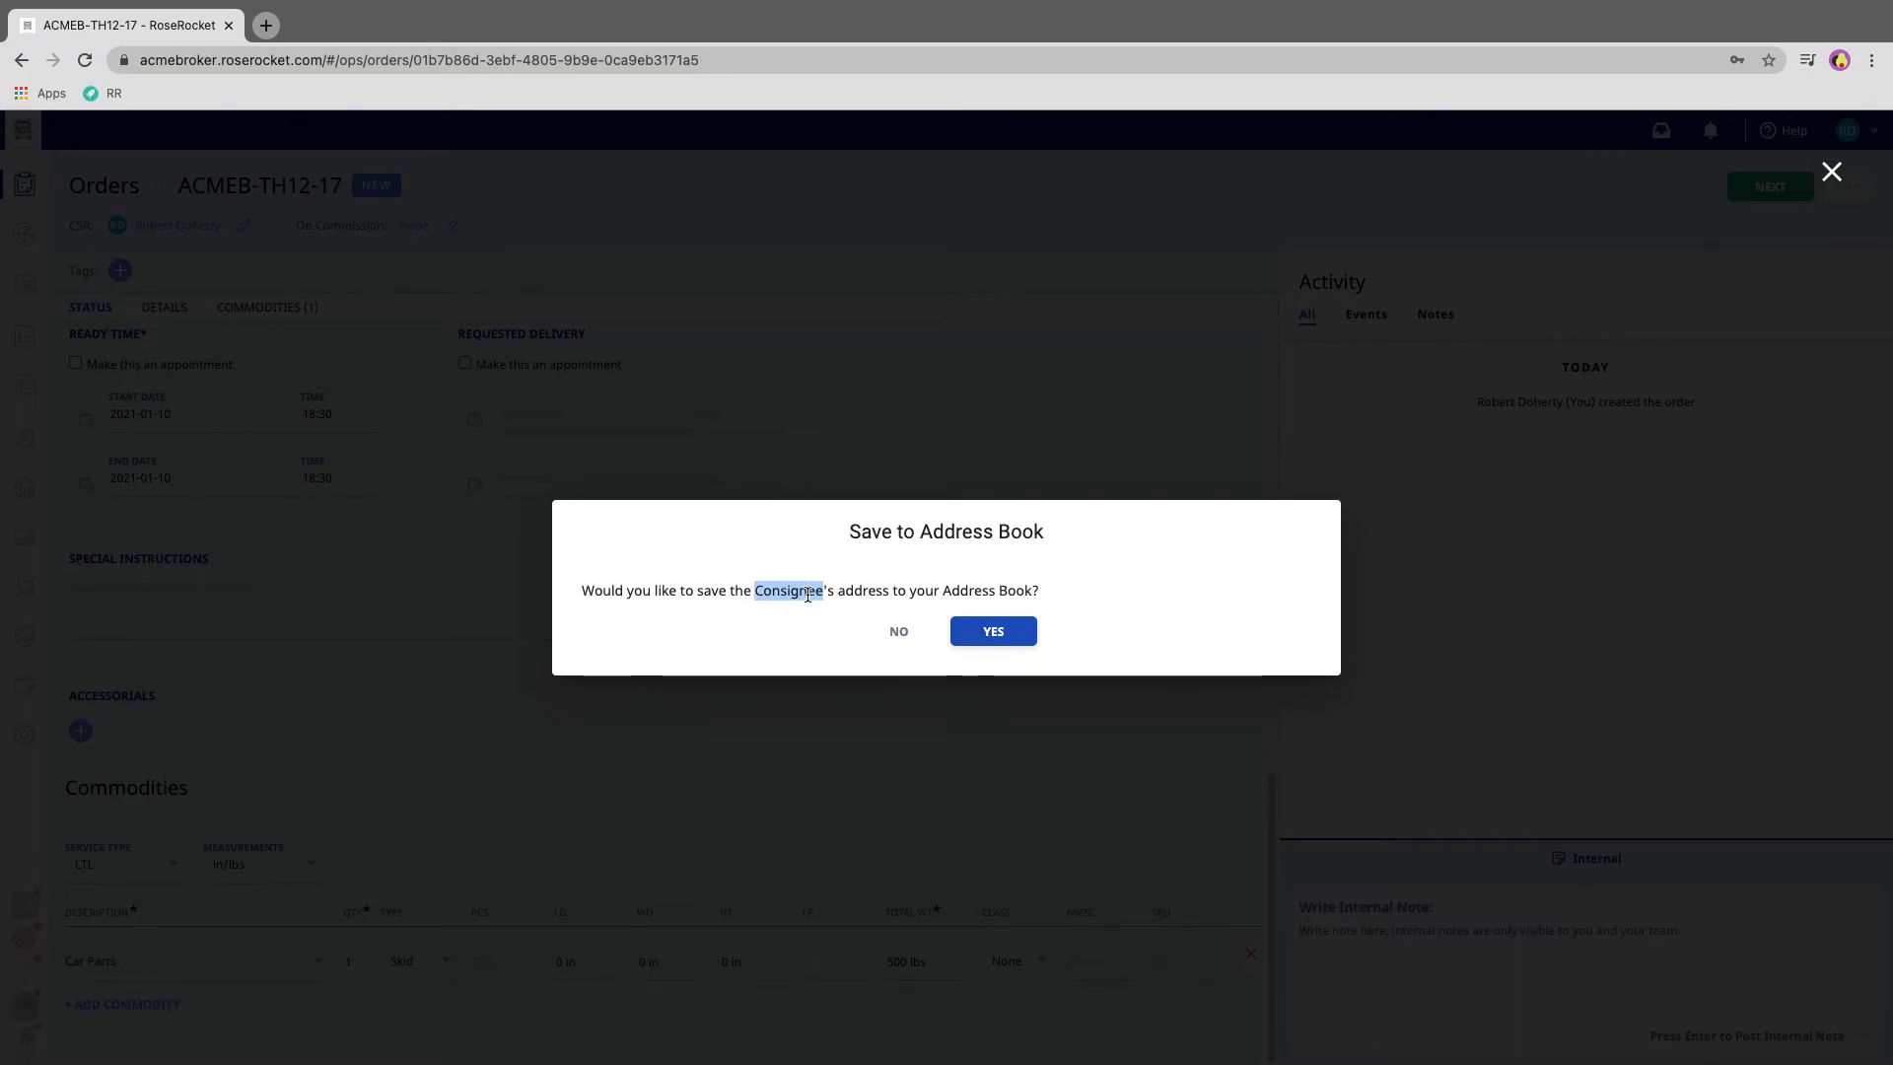
{"action": "key", "text": "Return"}
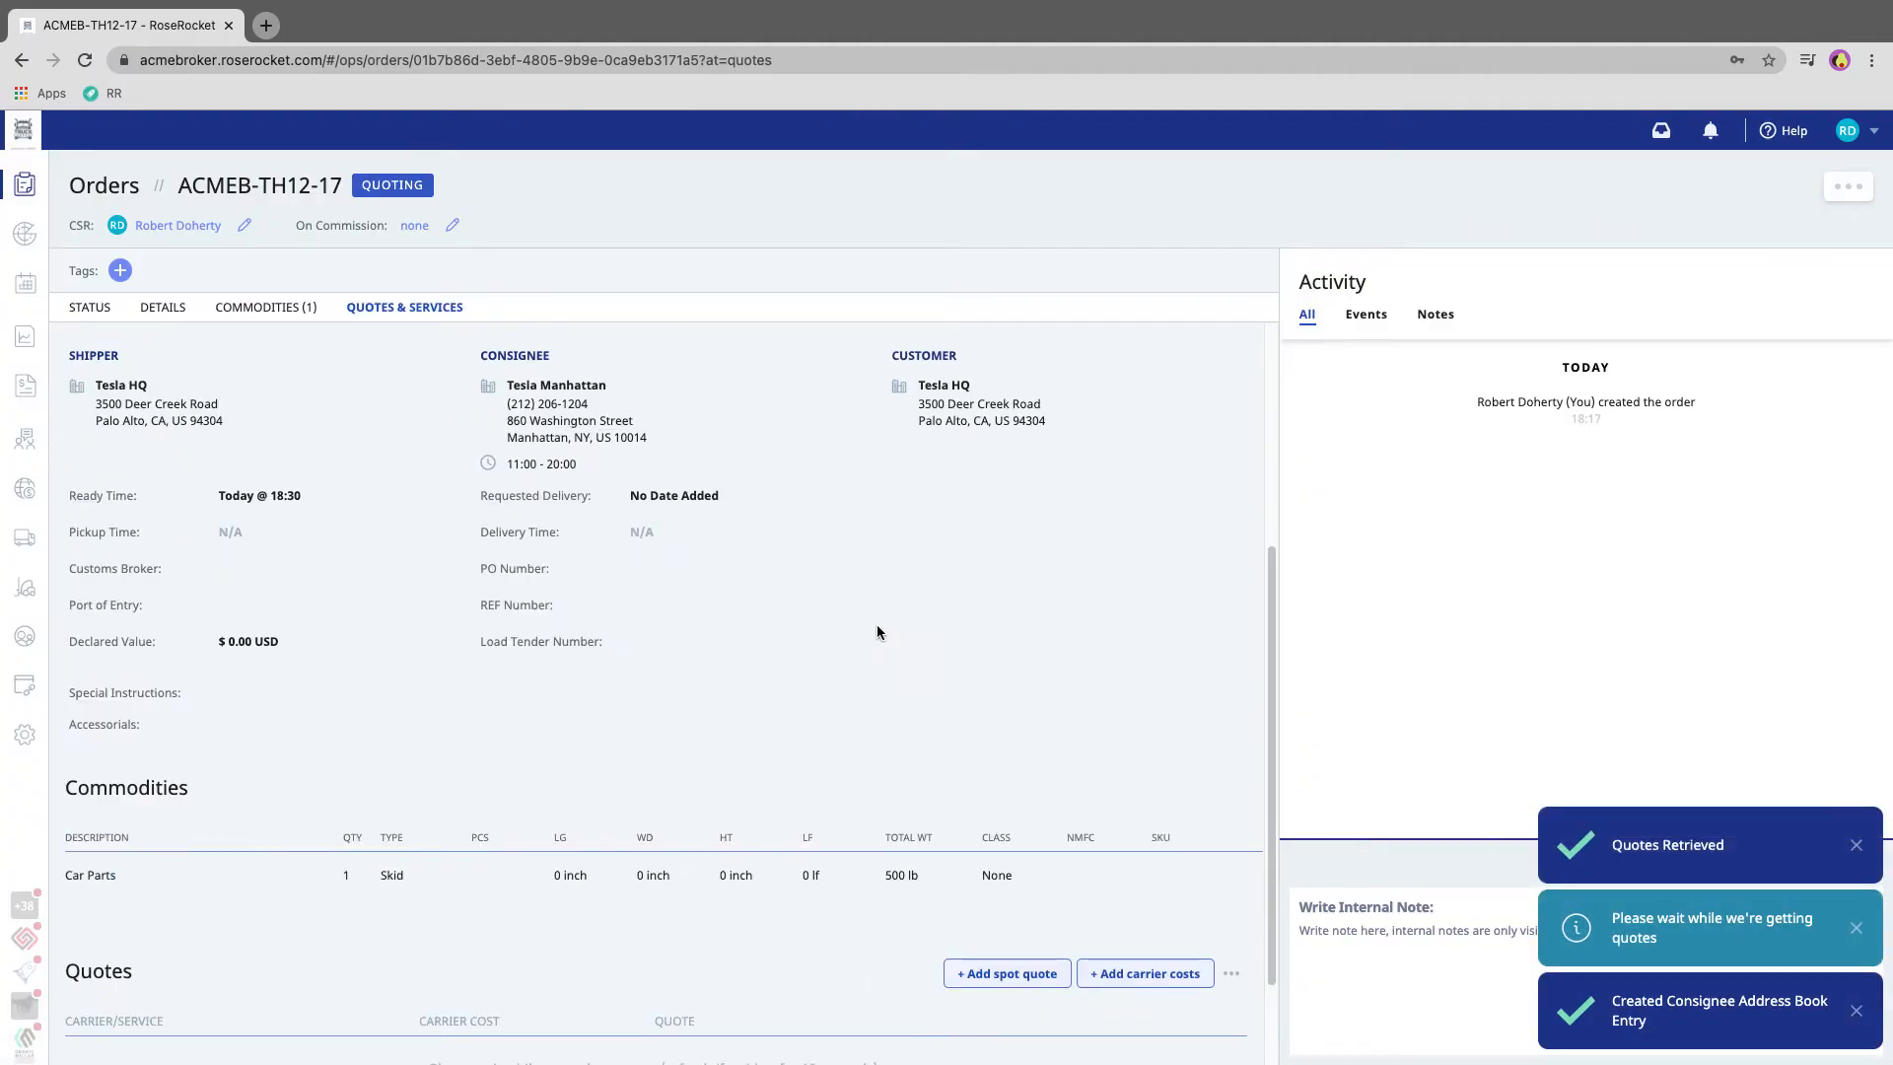
In Tesla HQ's customer address book, rename the Tesla Manhattan entry's company as Tesla Manhattan 2
{"action": "left_click_drag", "start_coordinate": [508, 387], "coordinate": [626, 383]}
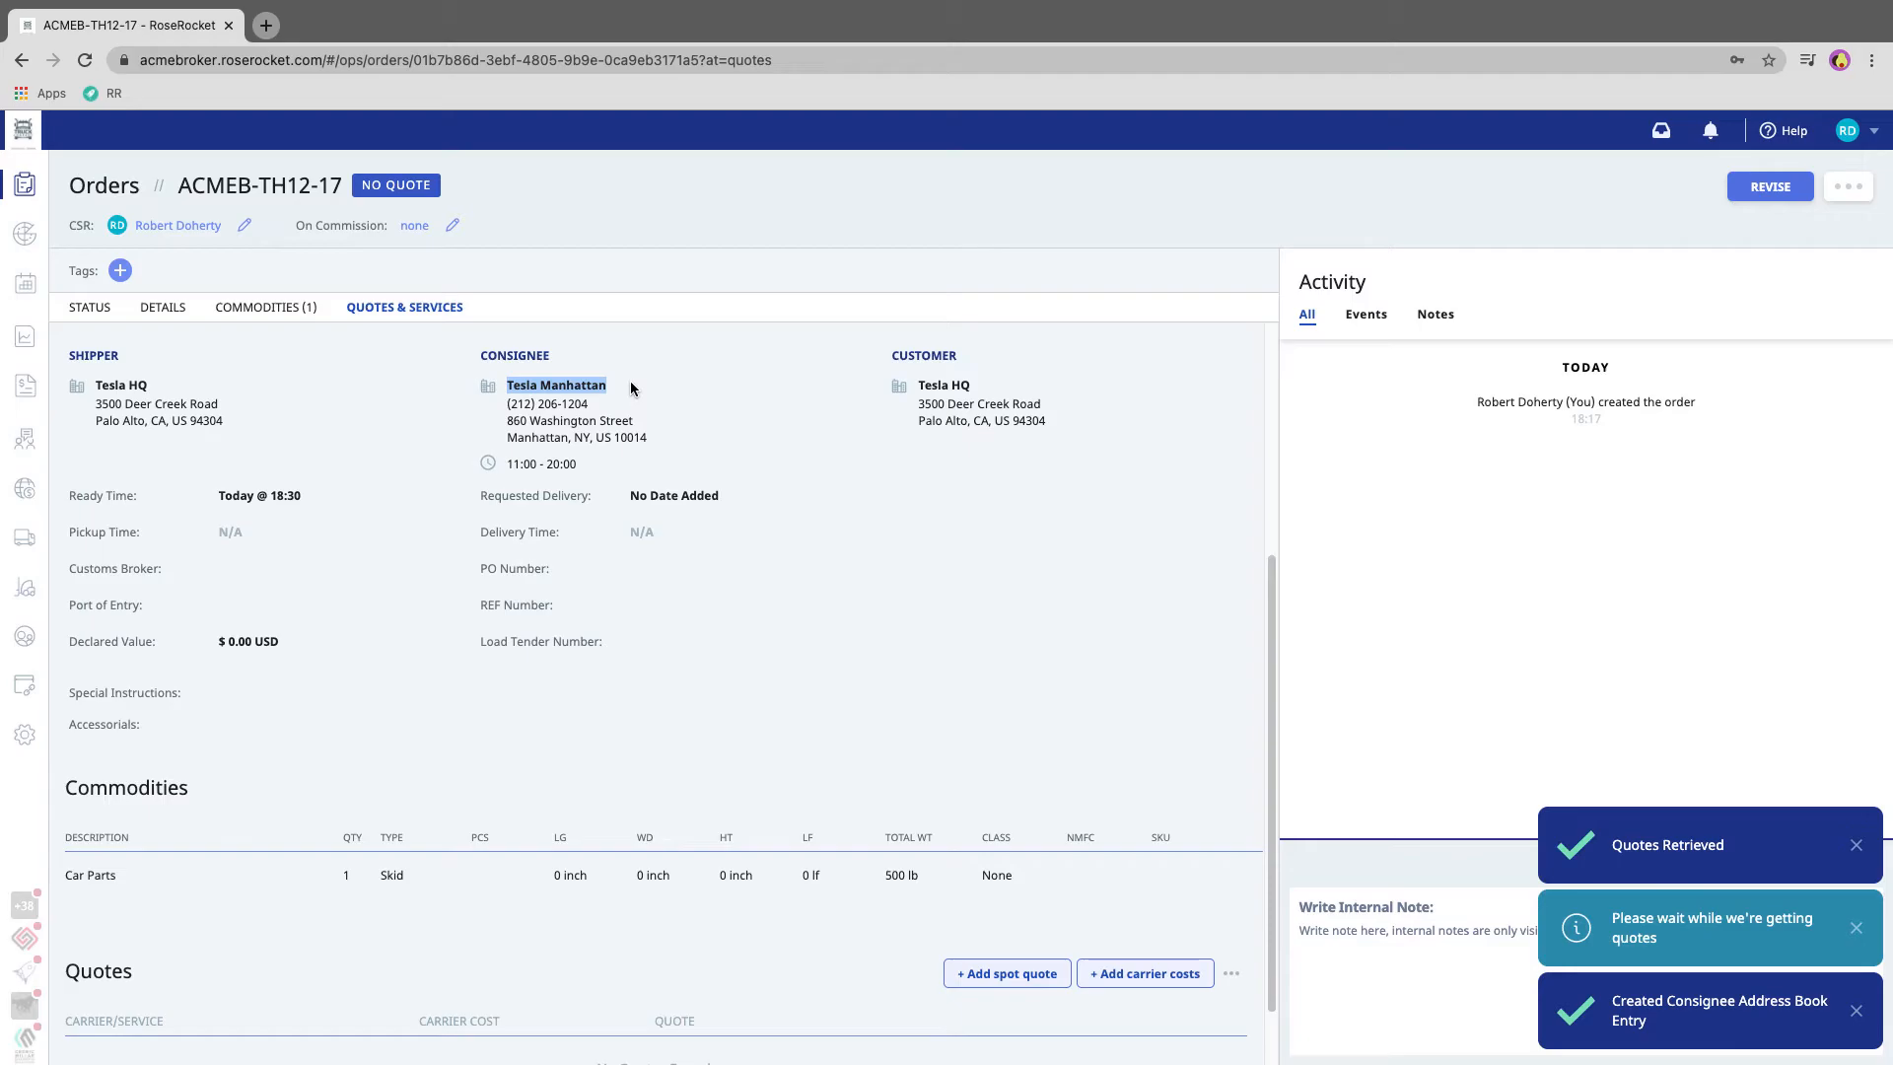
{"action": "left_click", "coordinate": [24, 442]}
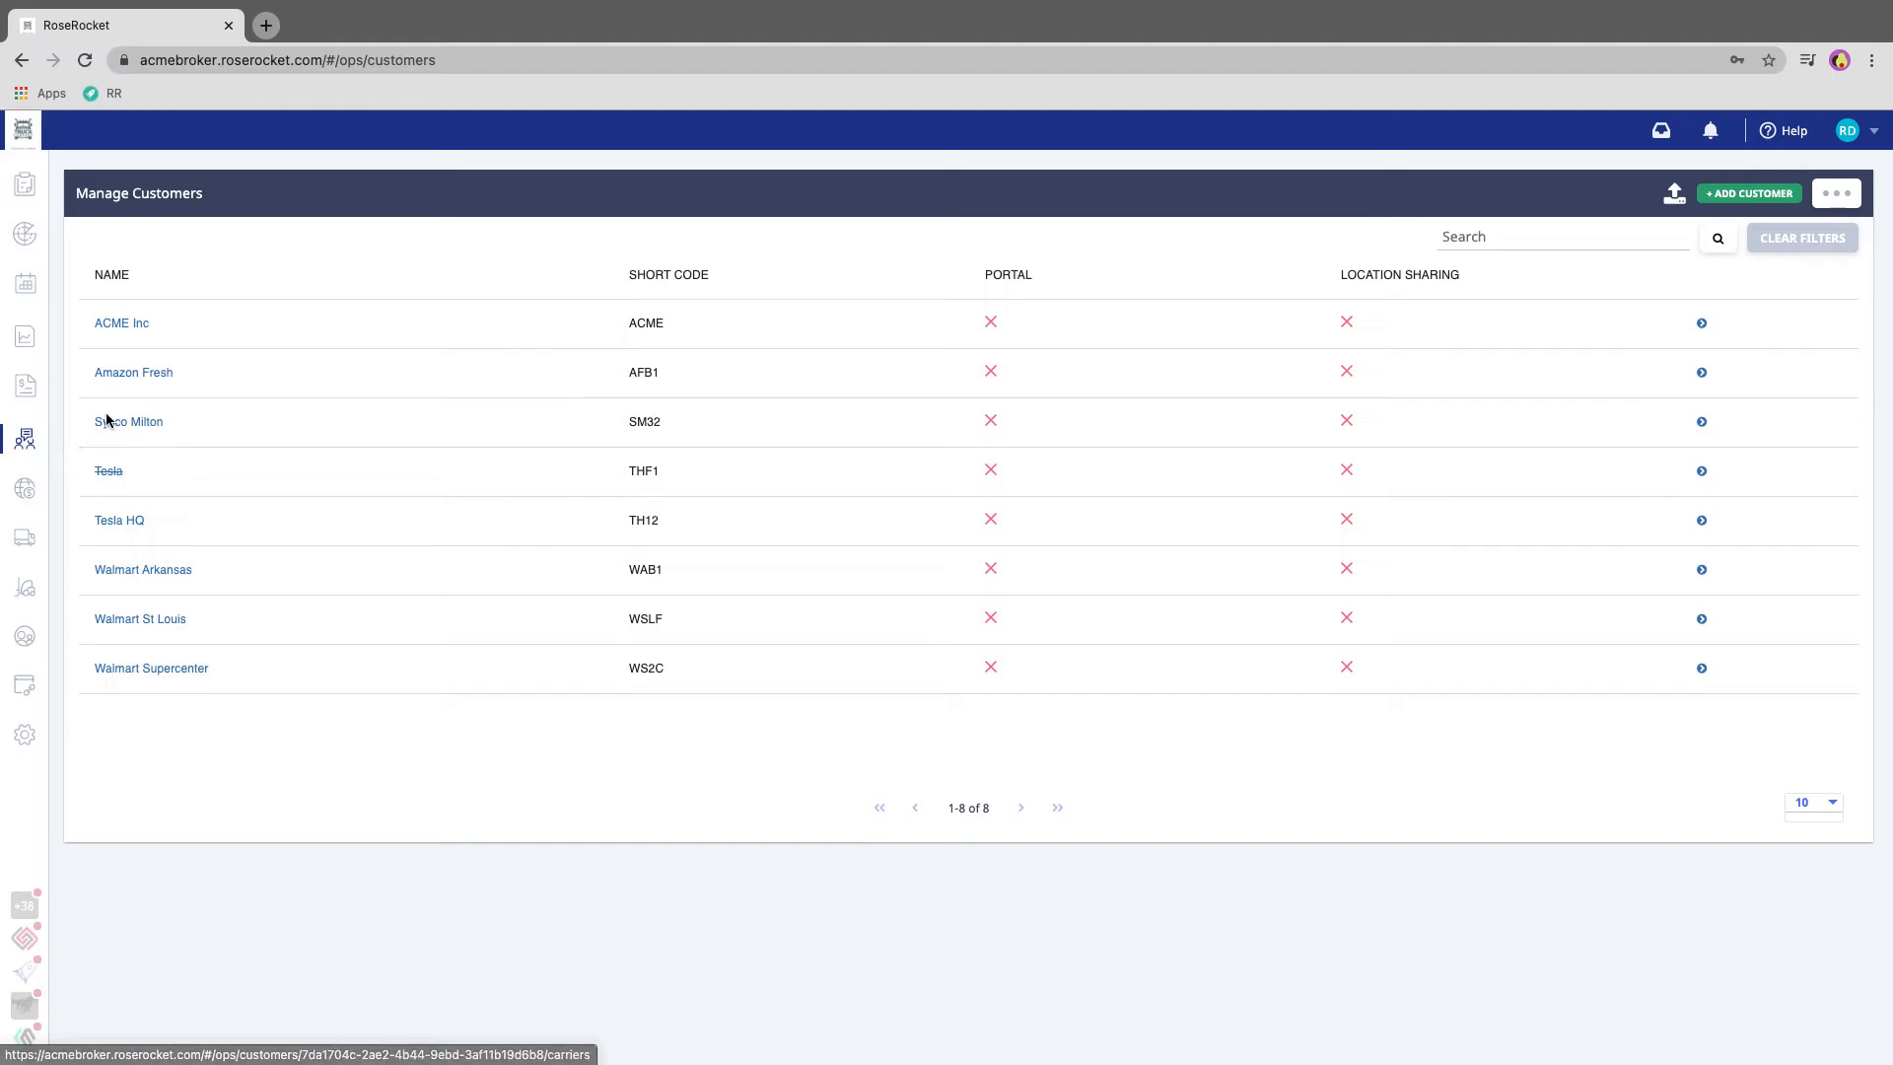
{"action": "left_click", "coordinate": [110, 528]}
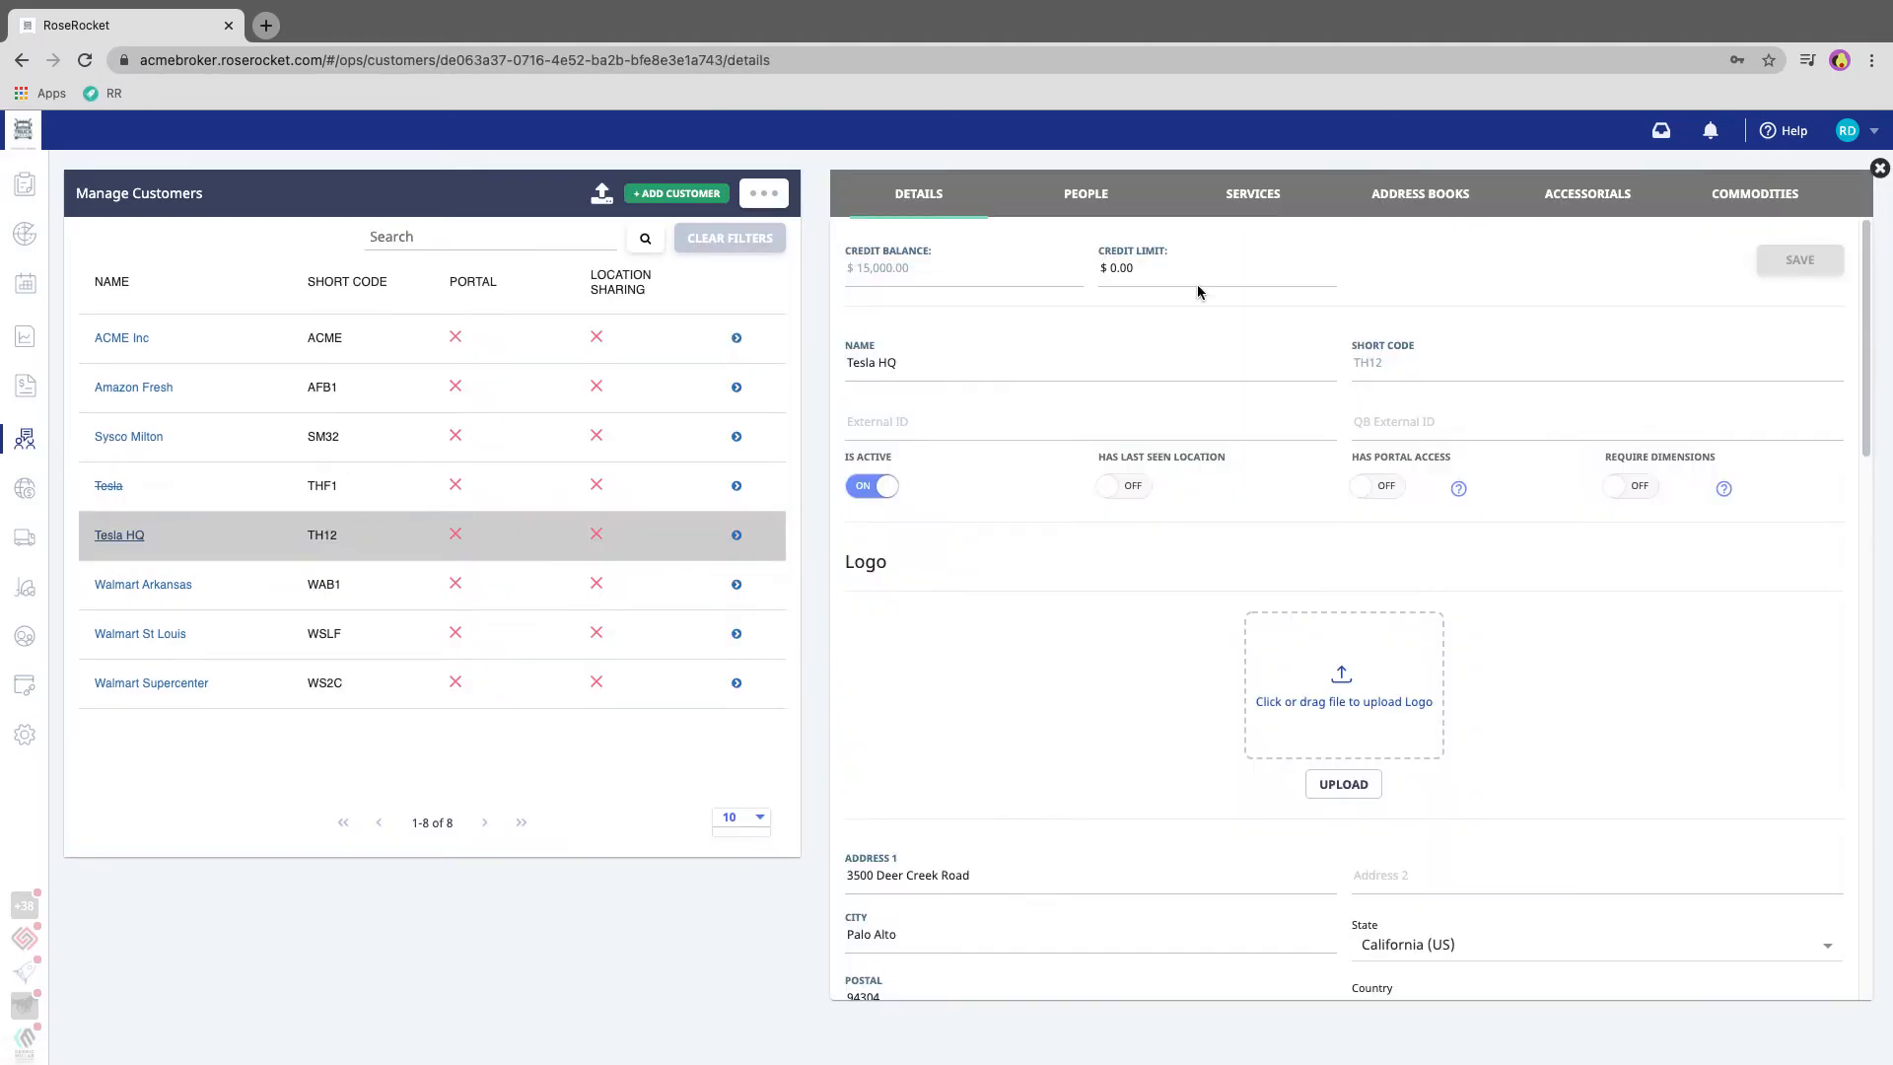
{"action": "left_click", "coordinate": [1448, 202]}
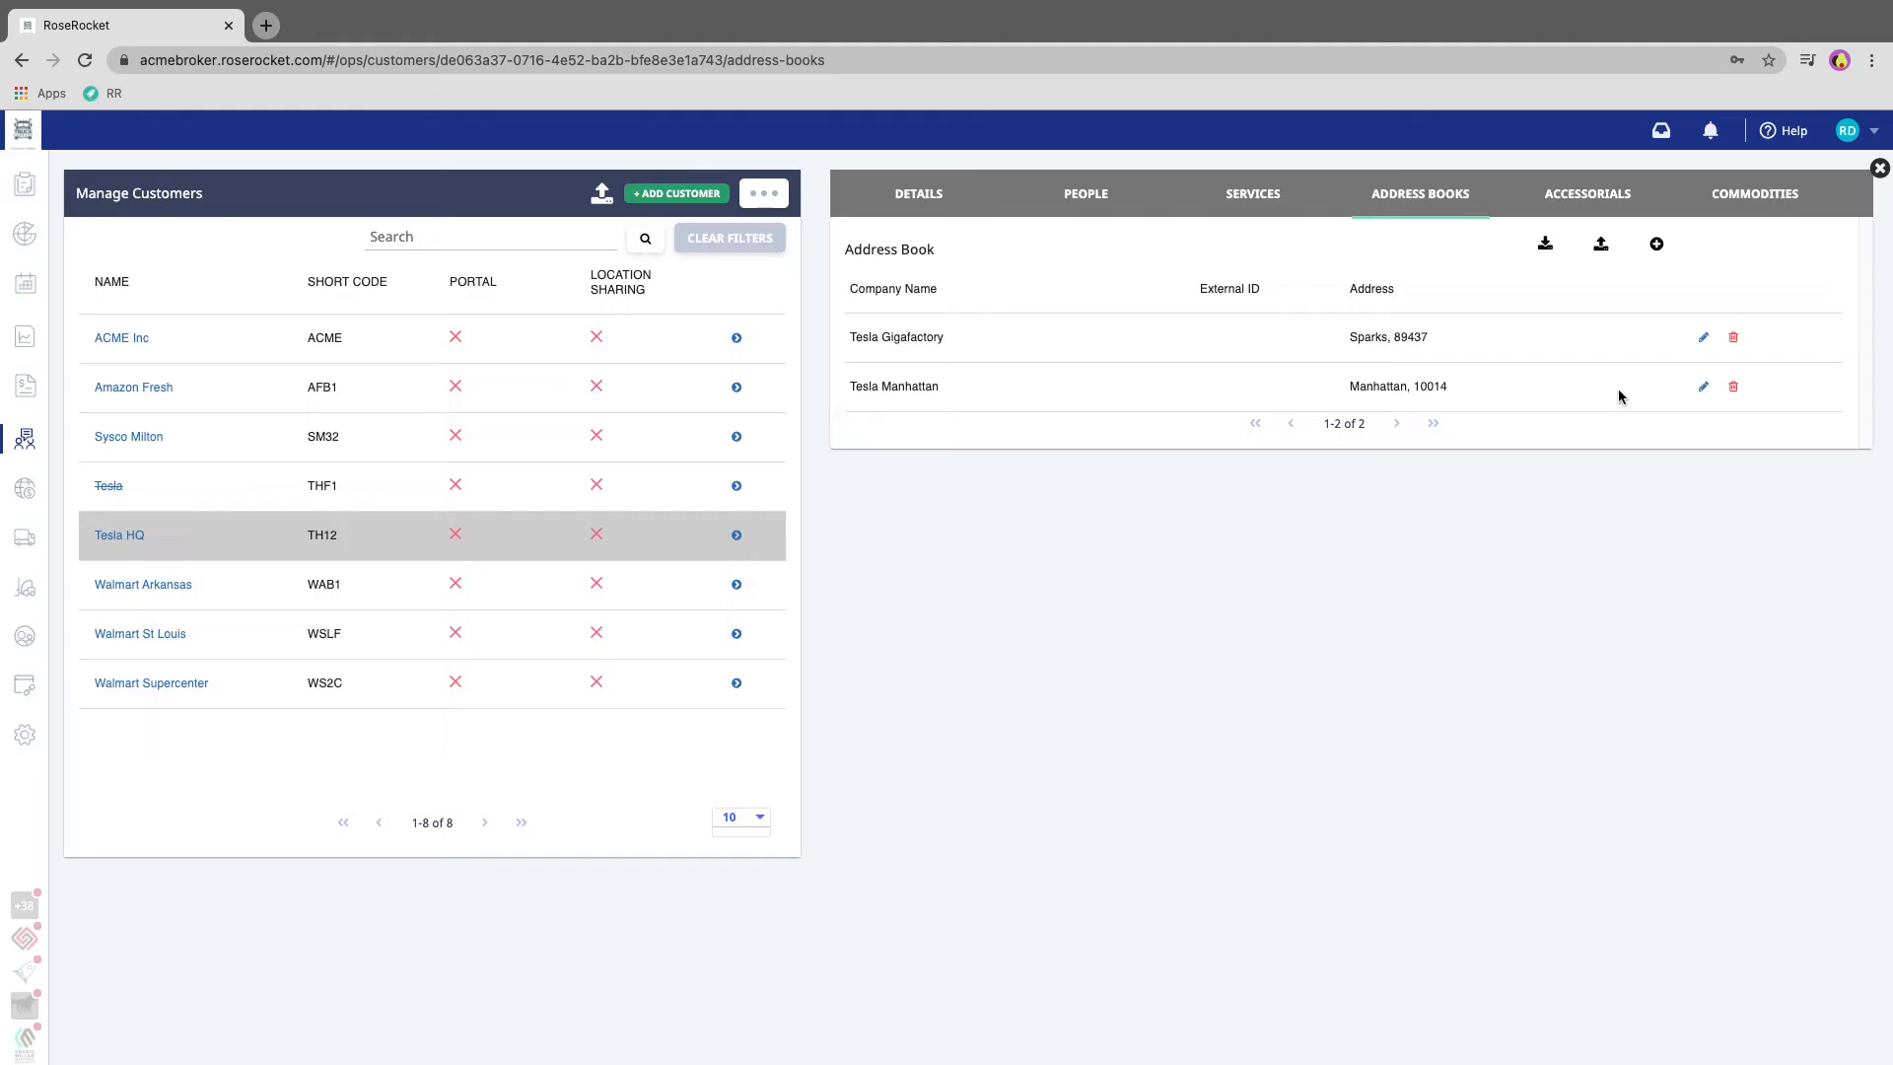
{"action": "left_click", "coordinate": [1703, 387]}
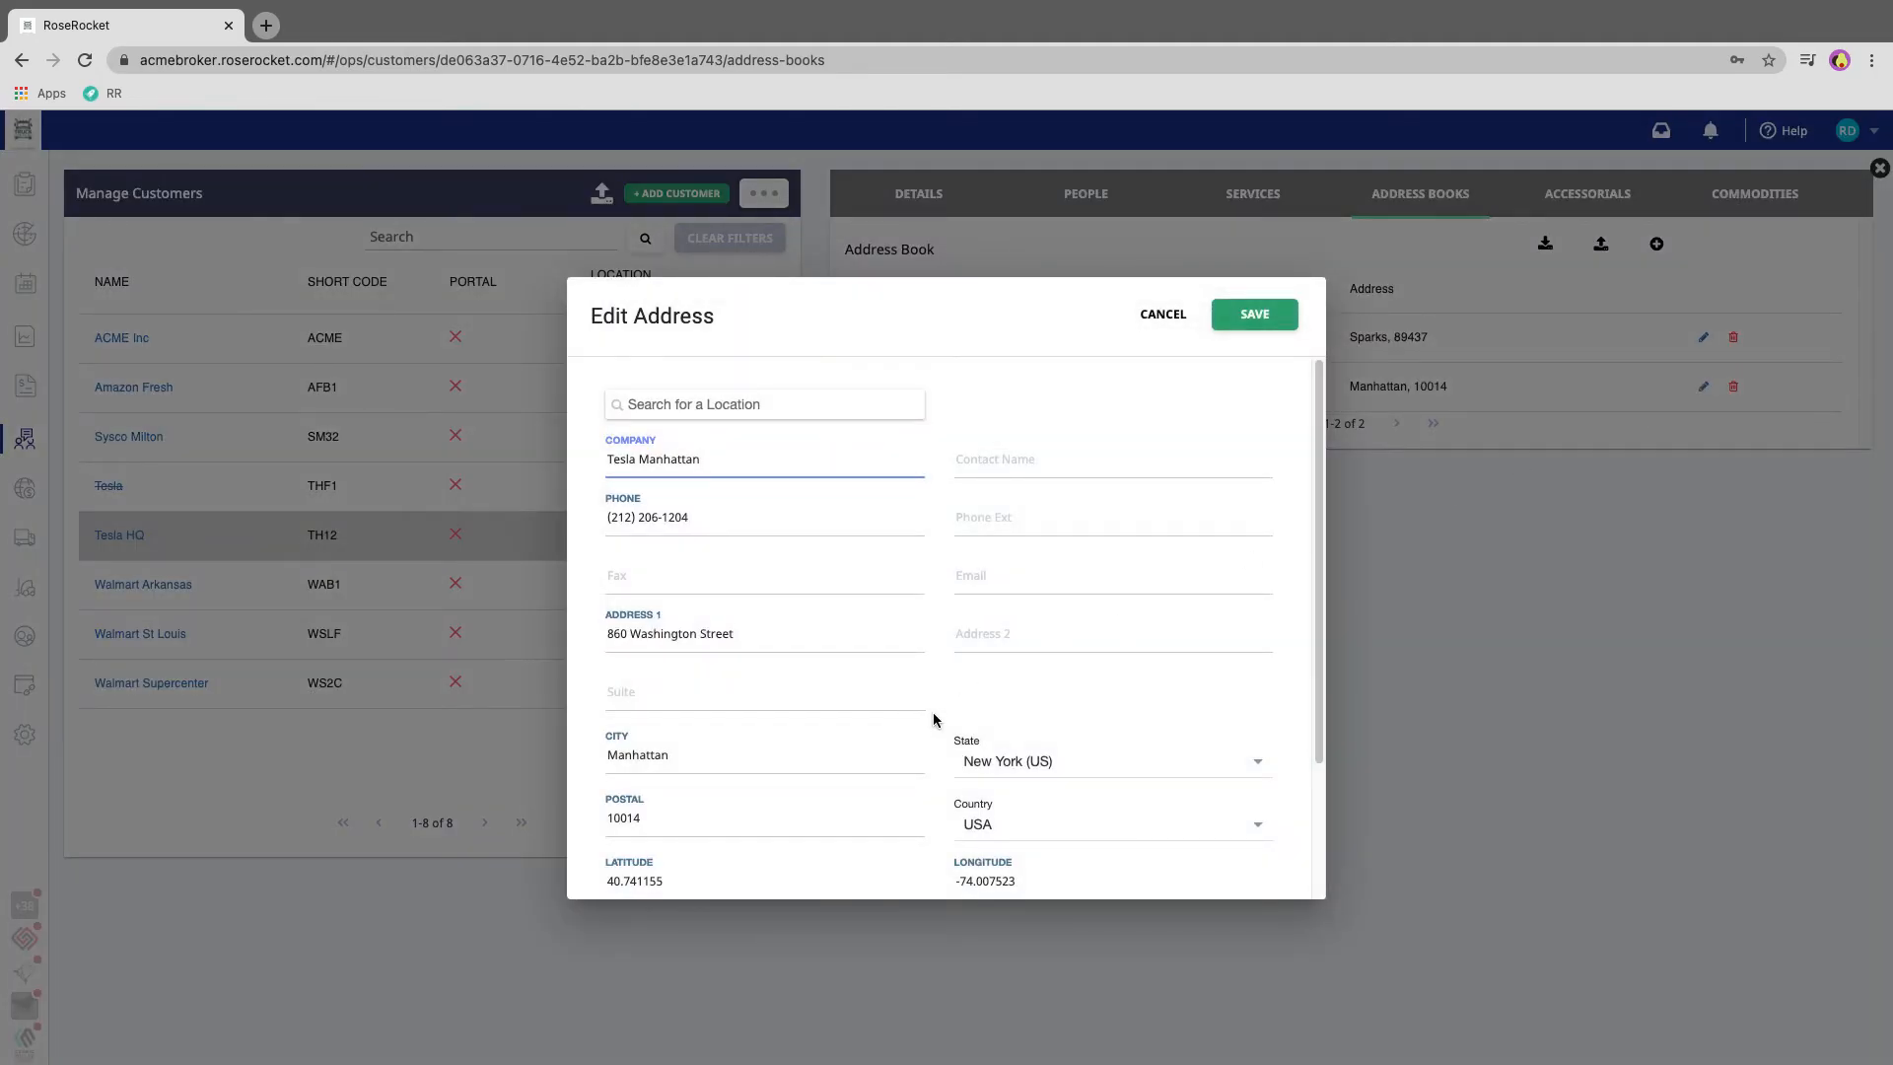
{"action": "scroll", "coordinate": [934, 718], "scroll_direction": "down", "scroll_amount": 3}
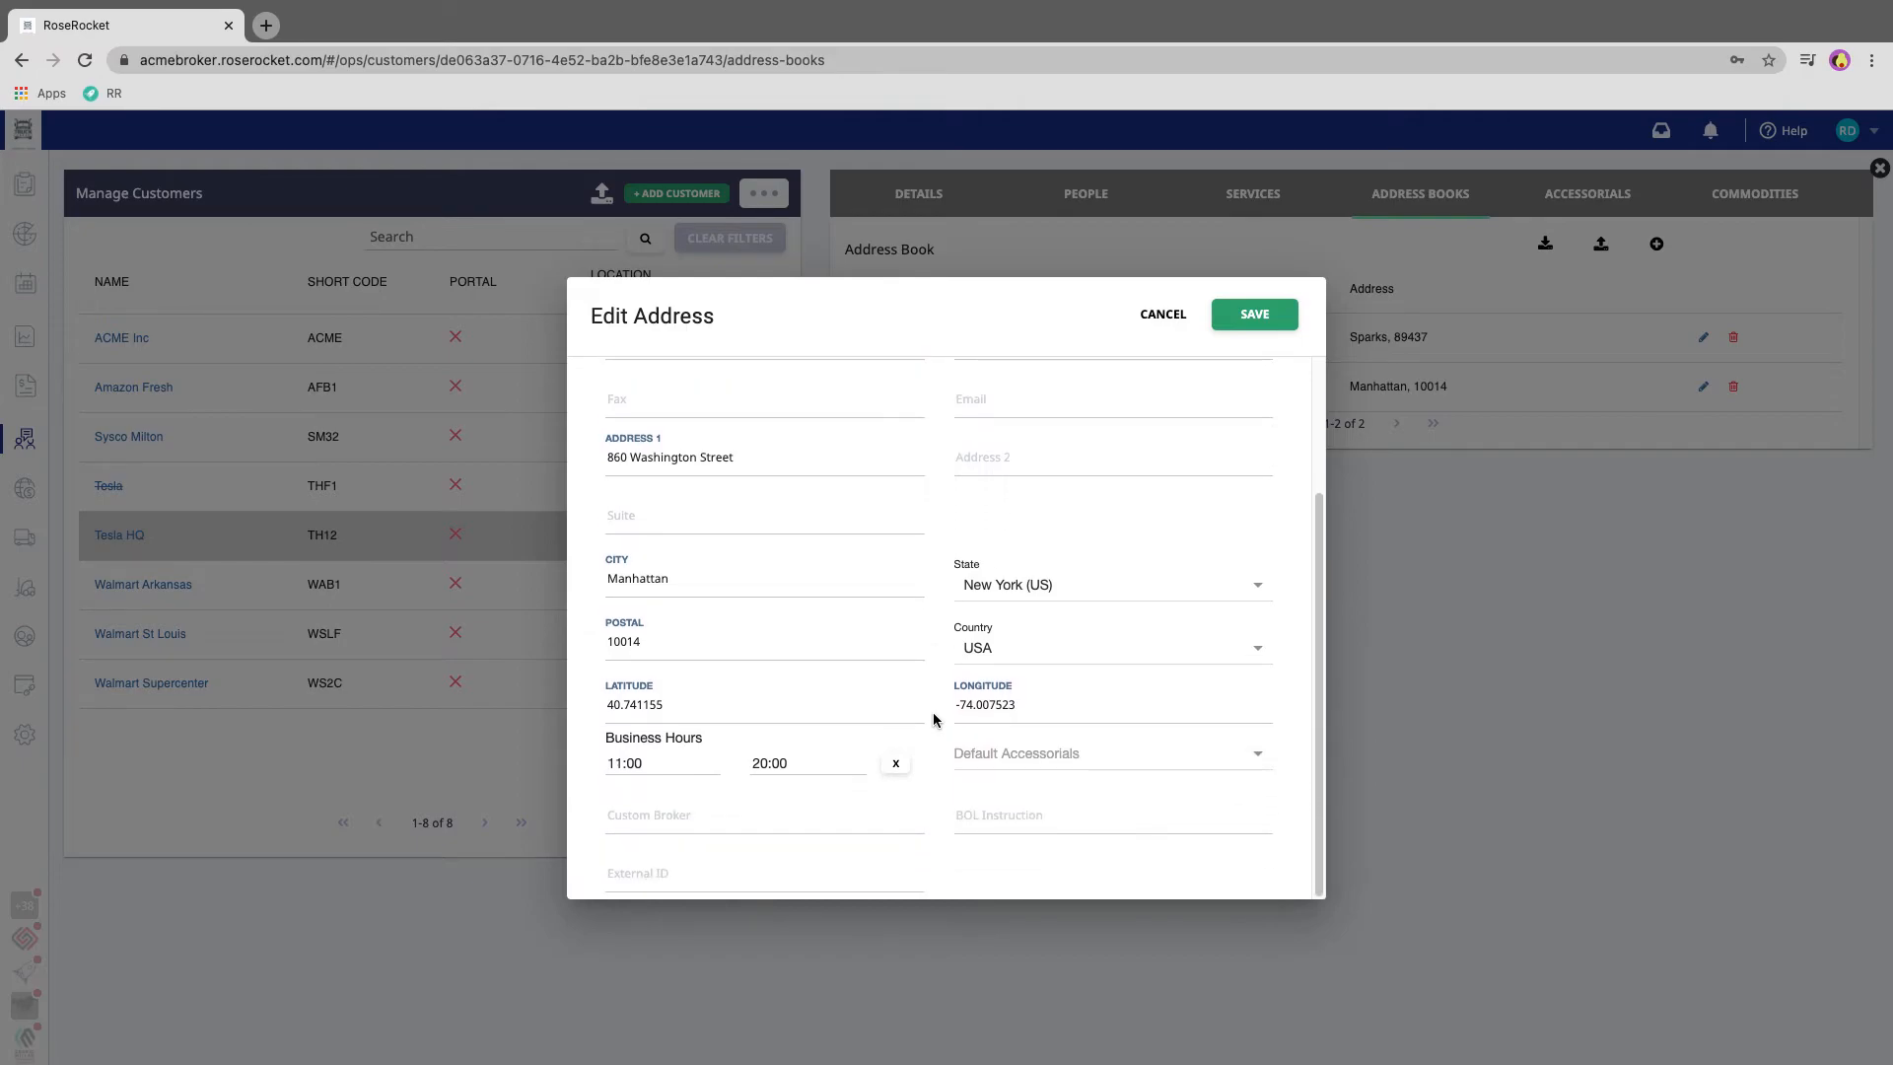
{"action": "scroll", "coordinate": [935, 719], "scroll_direction": "up", "scroll_amount": 3}
{"action": "left_click", "coordinate": [705, 448]}
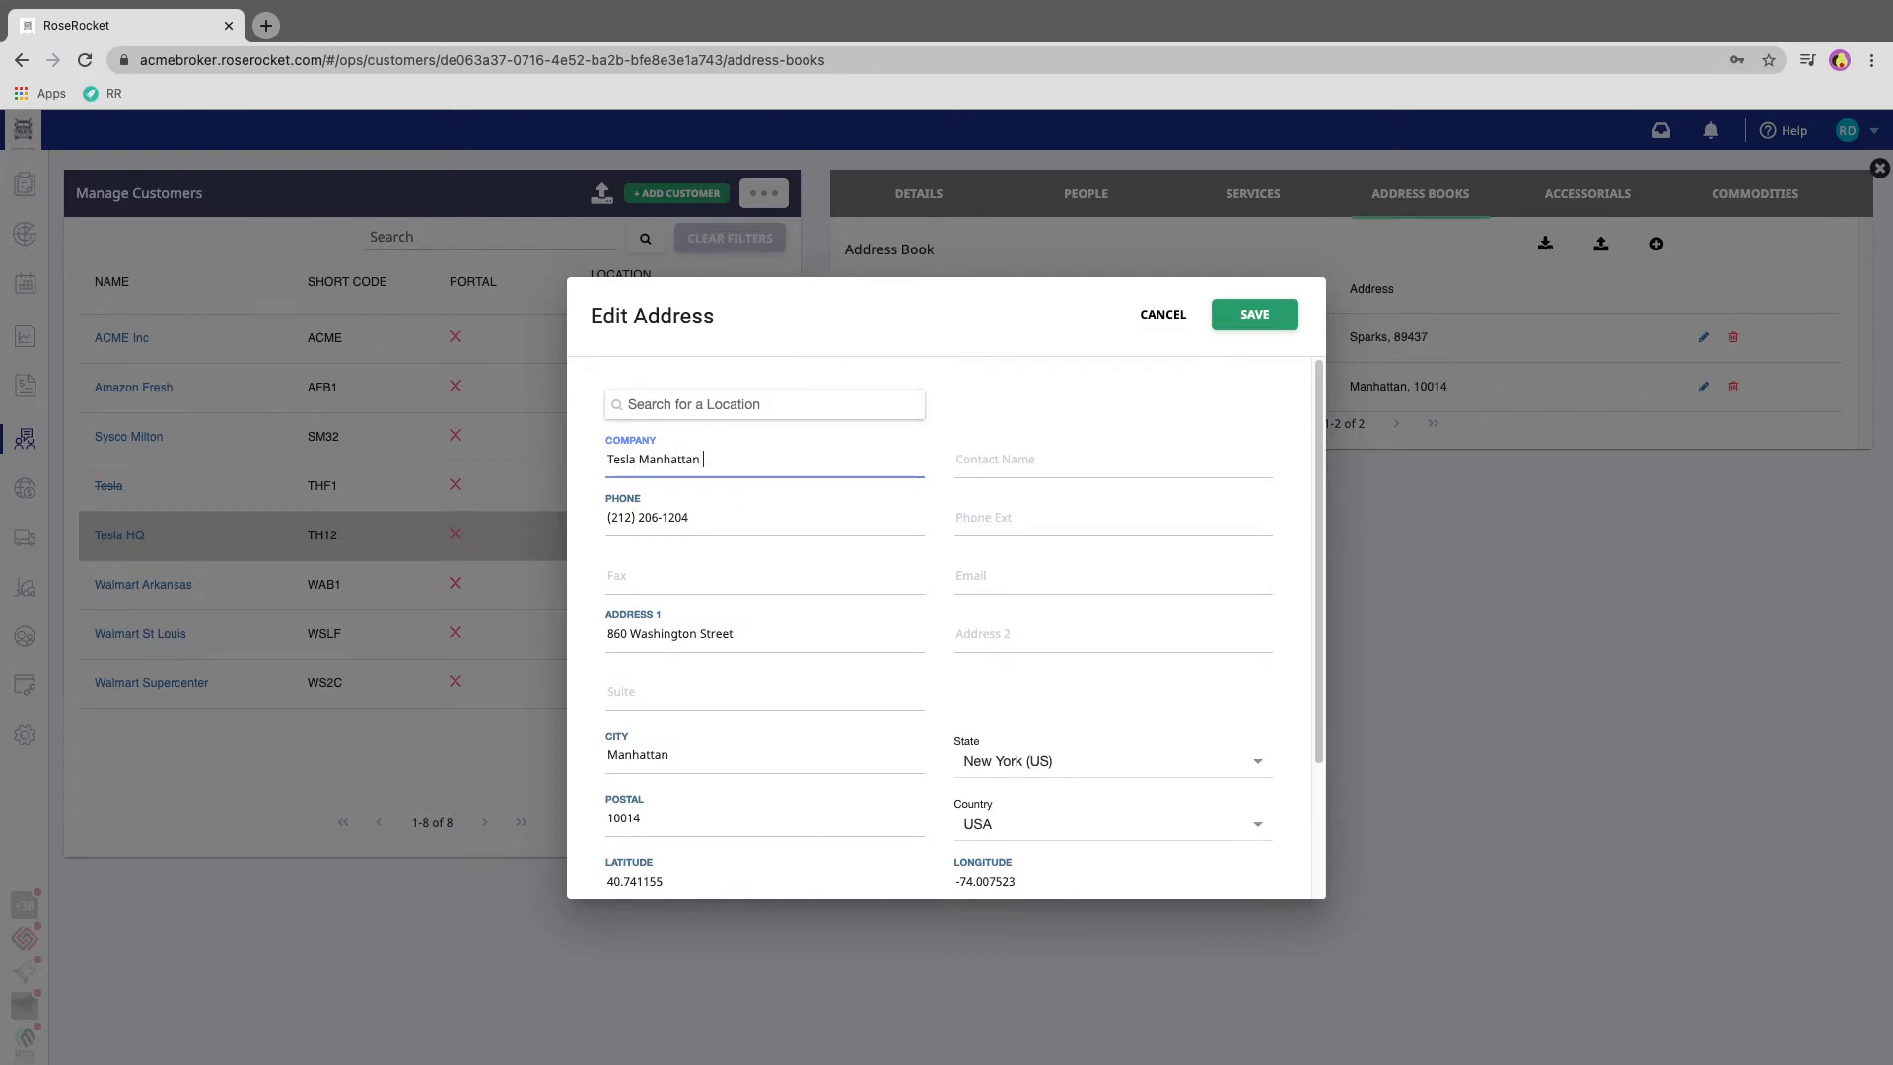
{"action": "left_click", "coordinate": [1043, 404]}
Add Appointment Delivery as a default accessorial for the Tesla Manhattan 2 address
{"action": "scroll", "coordinate": [962, 691], "scroll_direction": "down", "scroll_amount": 3}
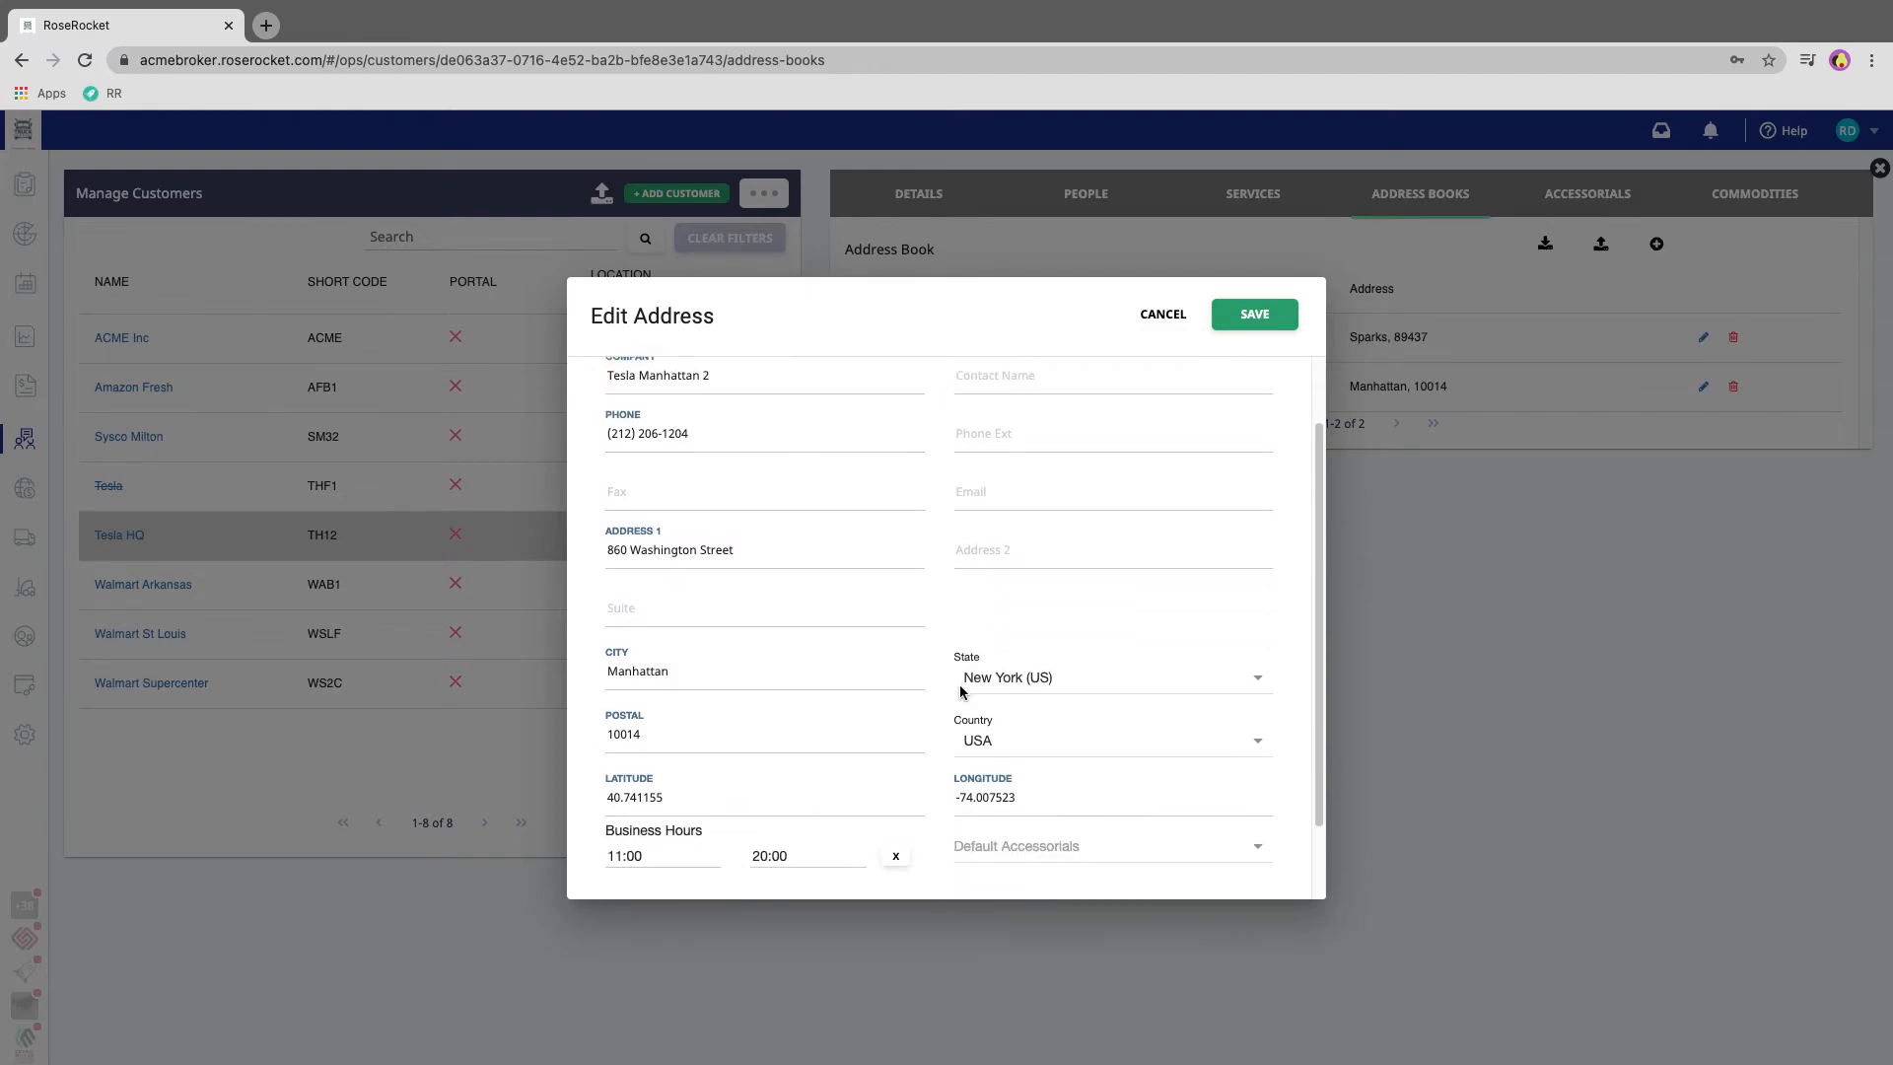
{"action": "left_click", "coordinate": [989, 755]}
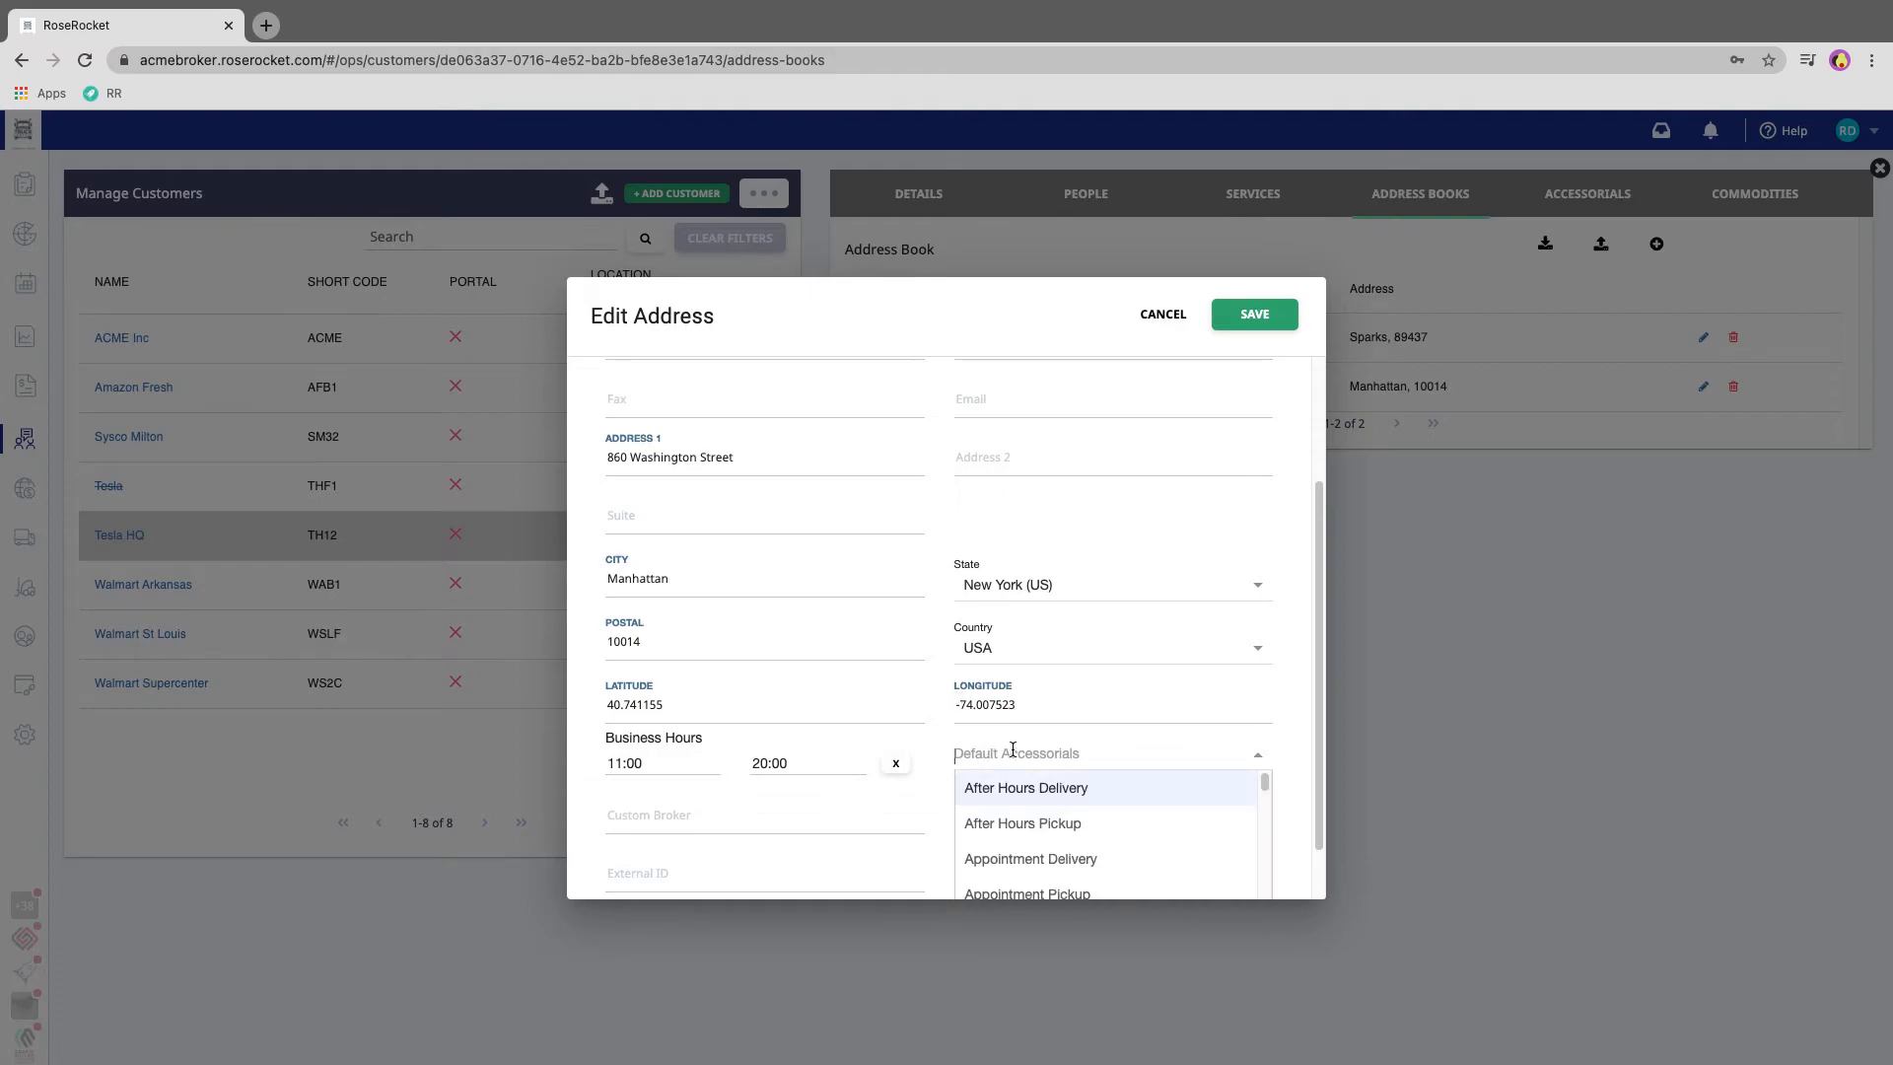
{"action": "left_click", "coordinate": [1003, 868]}
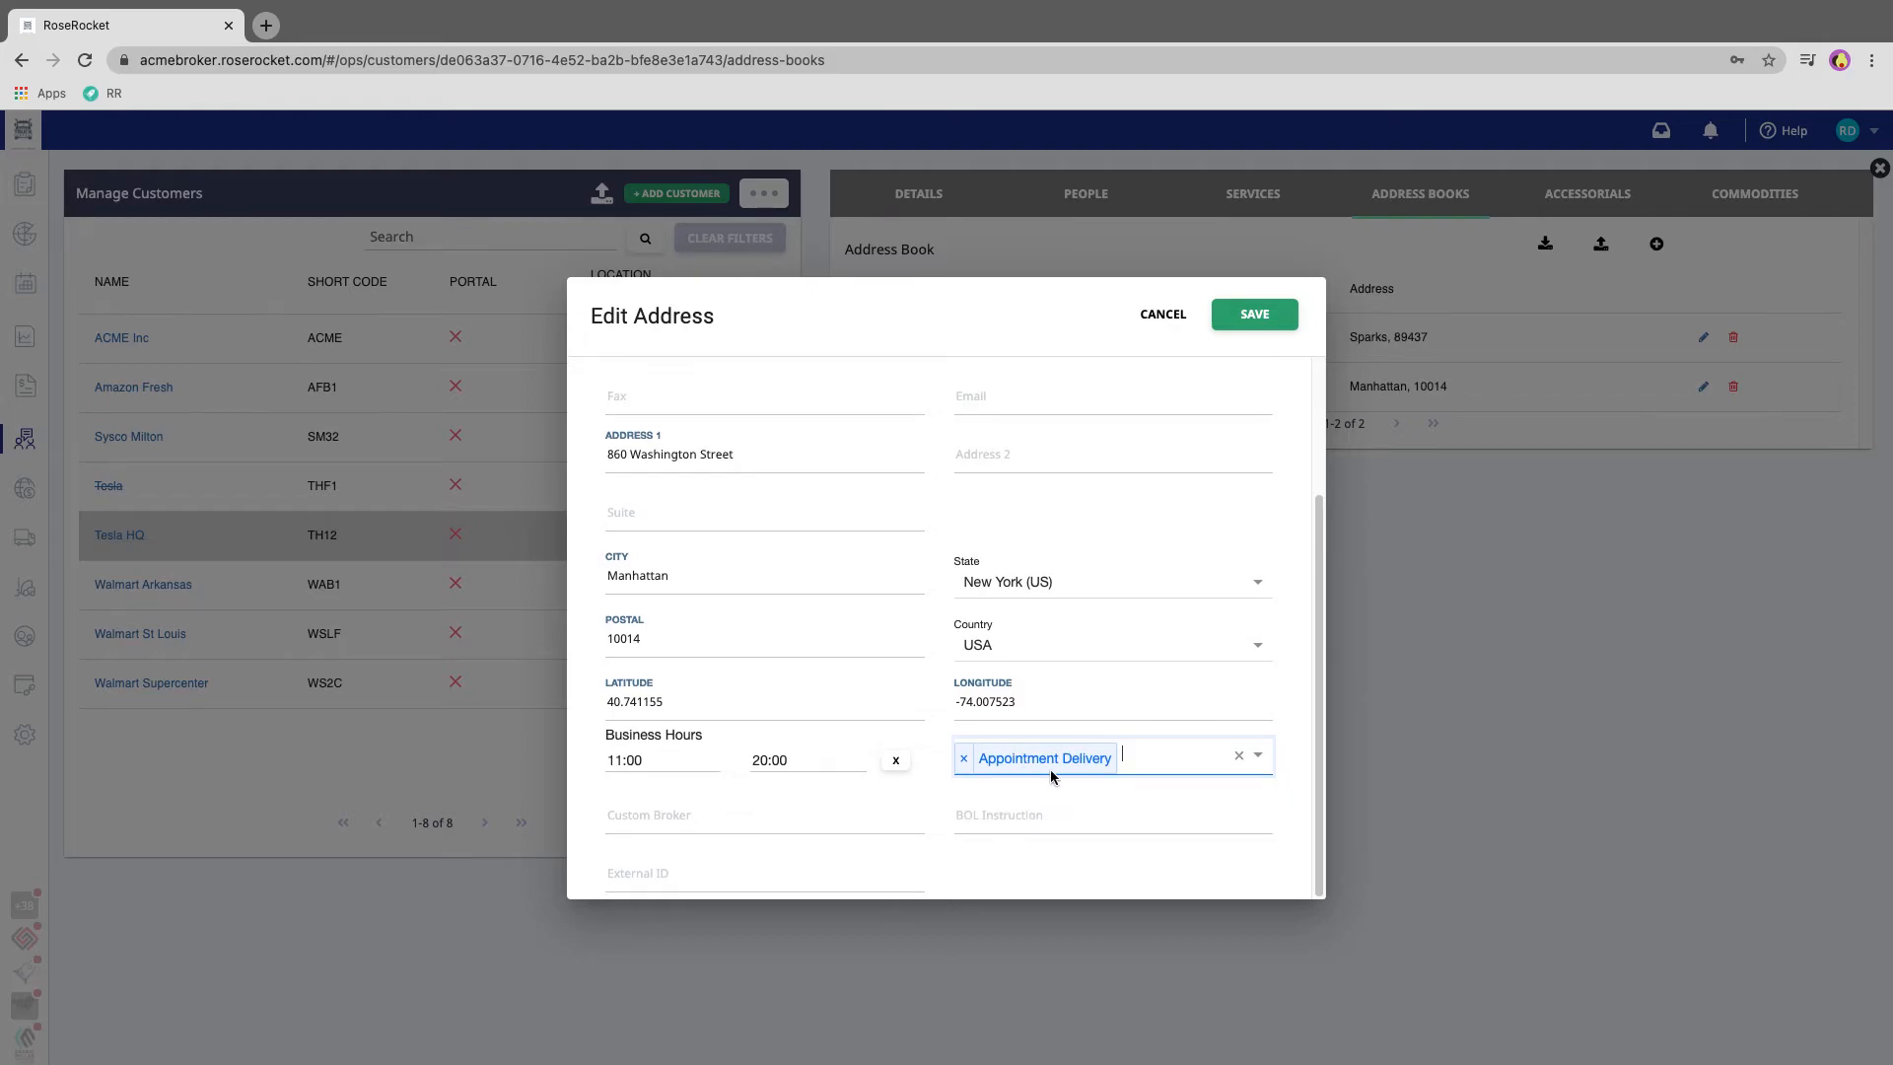
{"action": "scroll", "coordinate": [1030, 770], "scroll_direction": "up", "scroll_amount": 3}
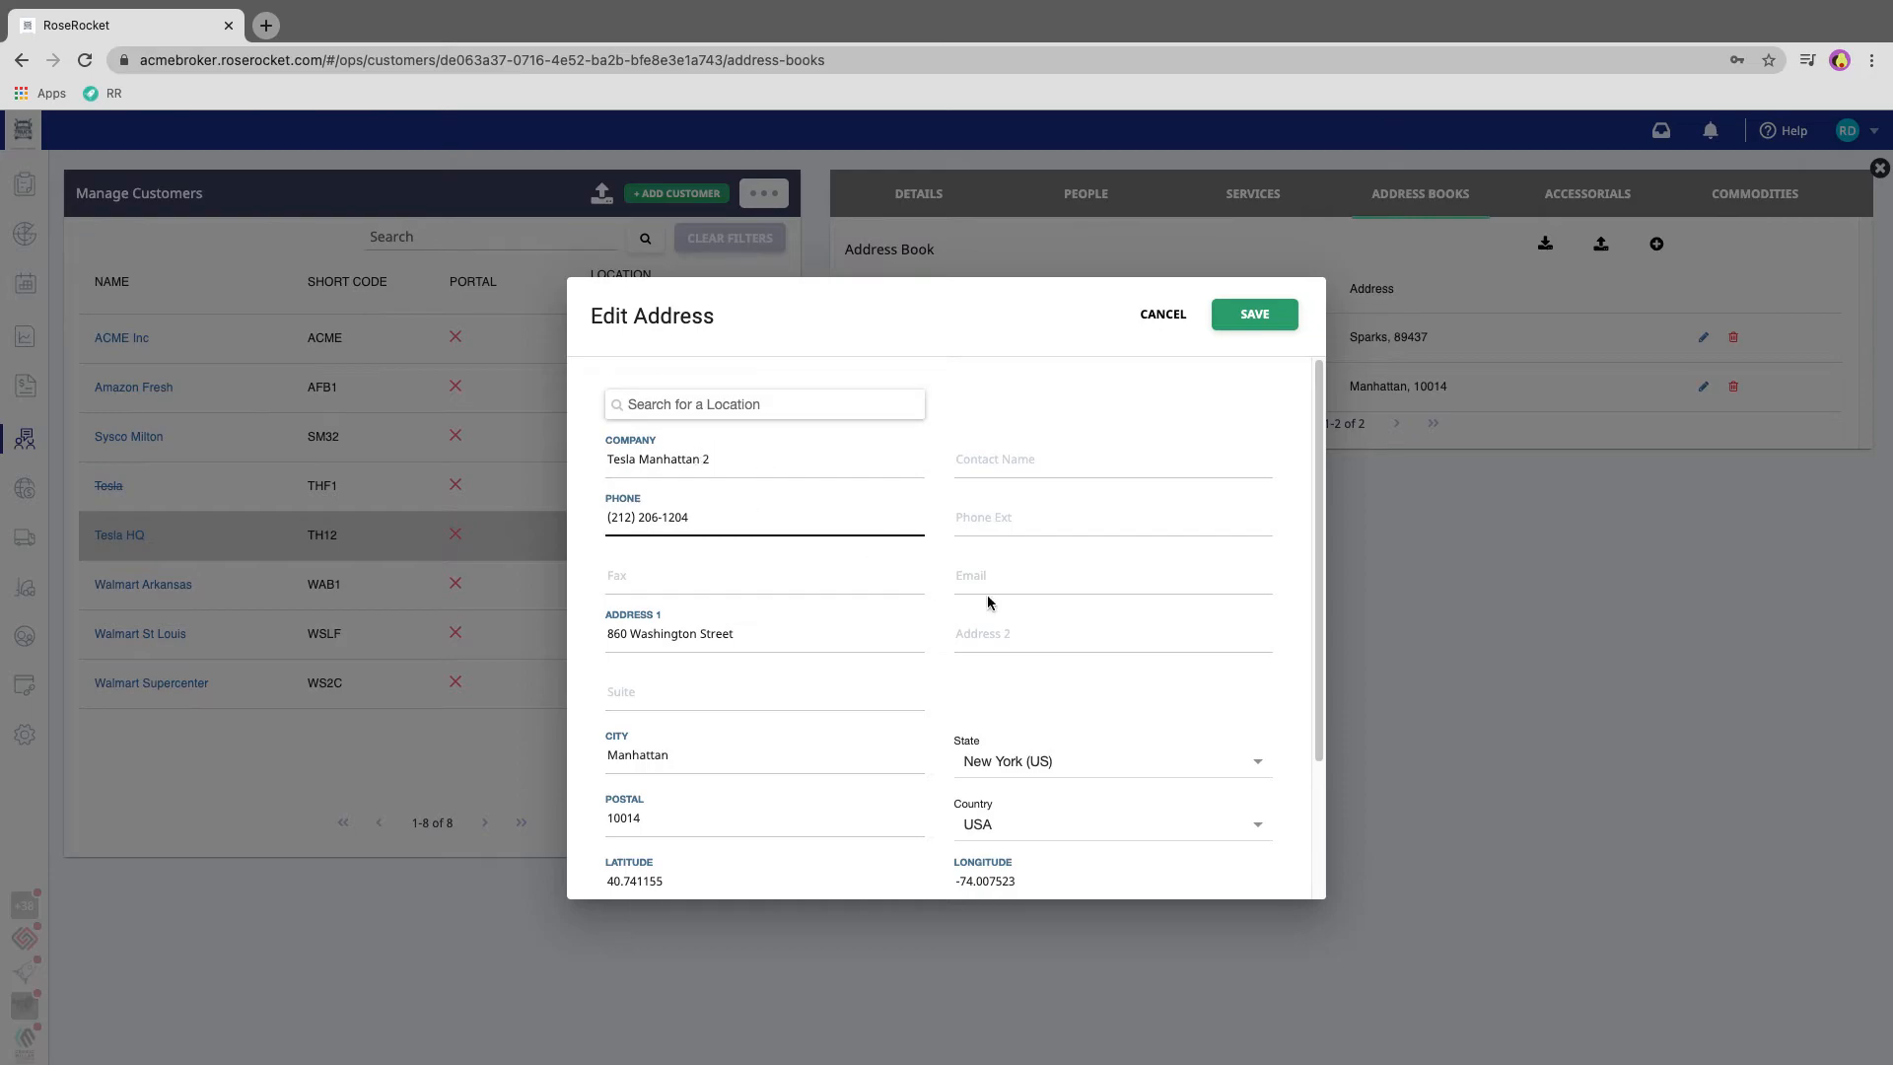
{"action": "scroll", "coordinate": [927, 582], "scroll_direction": "down", "scroll_amount": 2}
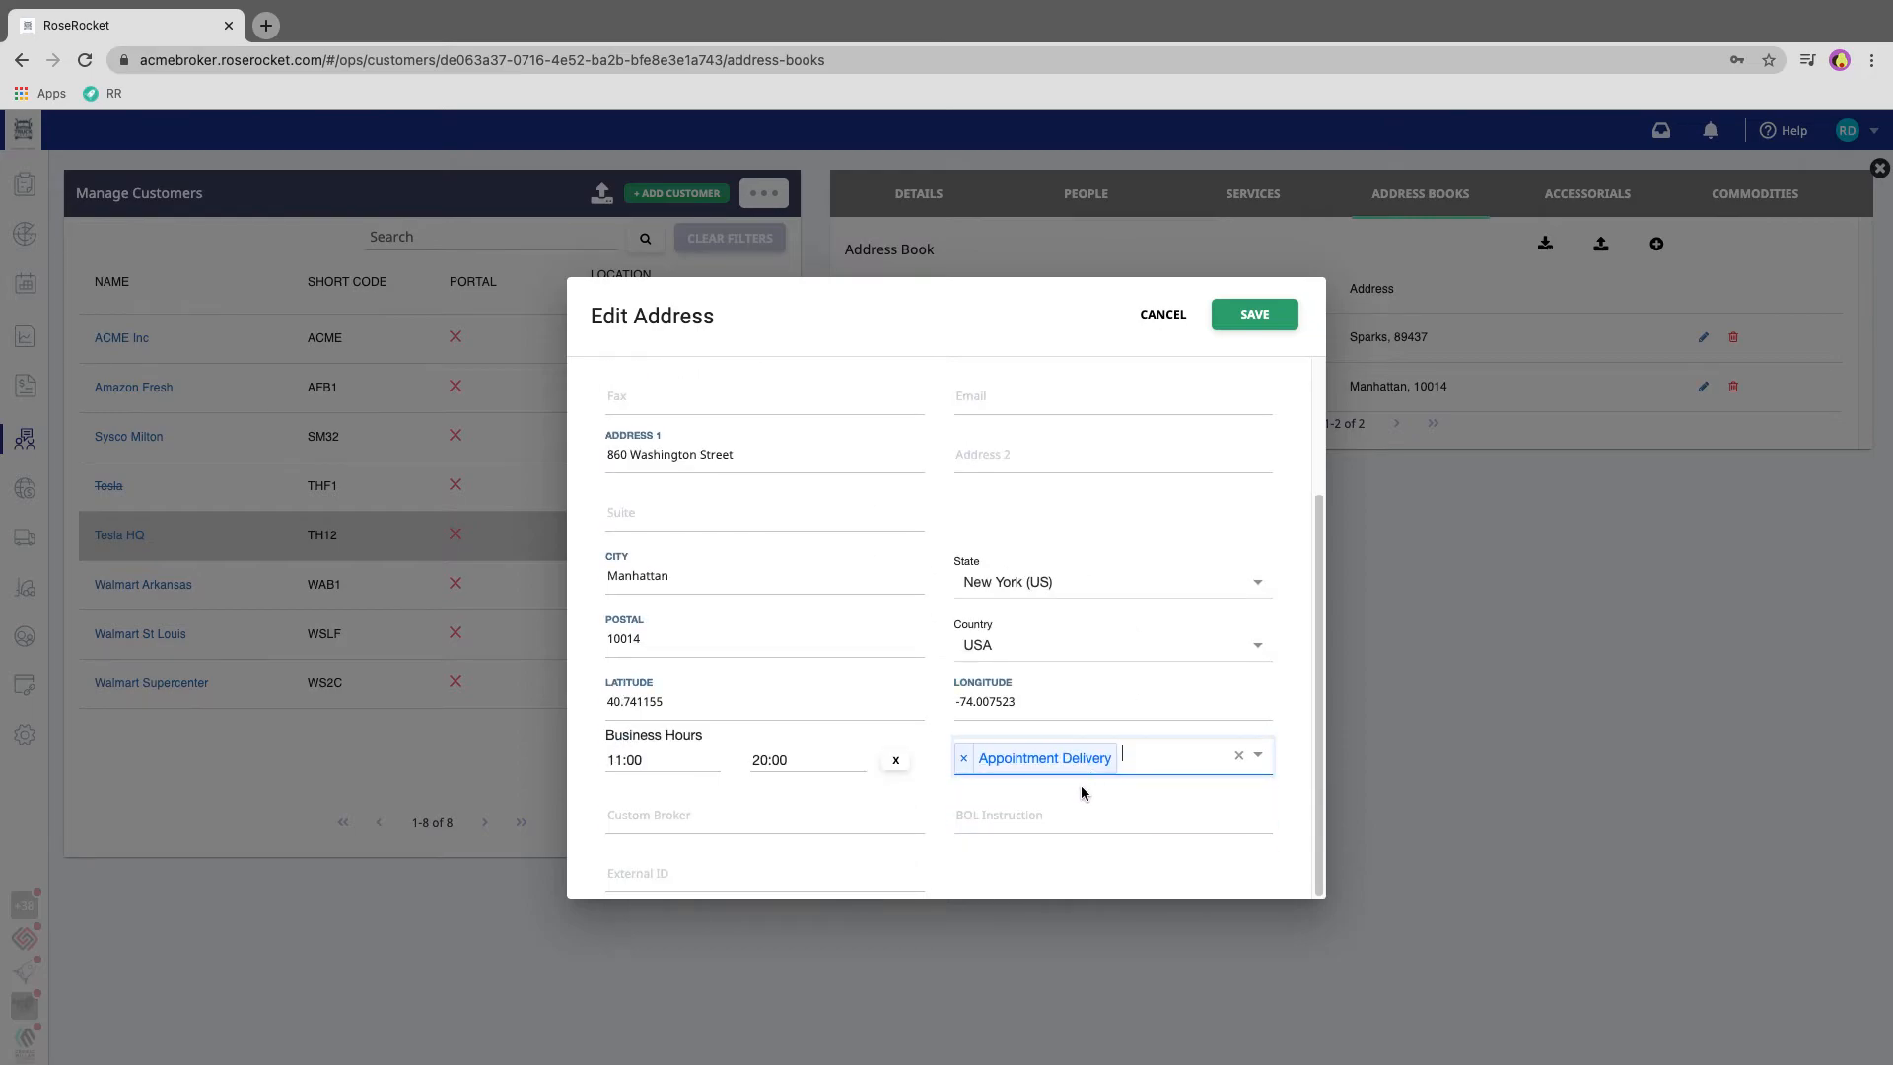
Enter the BOL instruction "Driver must call 30 minutes before delivery" for the address and save the edited entry
{"action": "left_click", "coordinate": [1060, 812]}
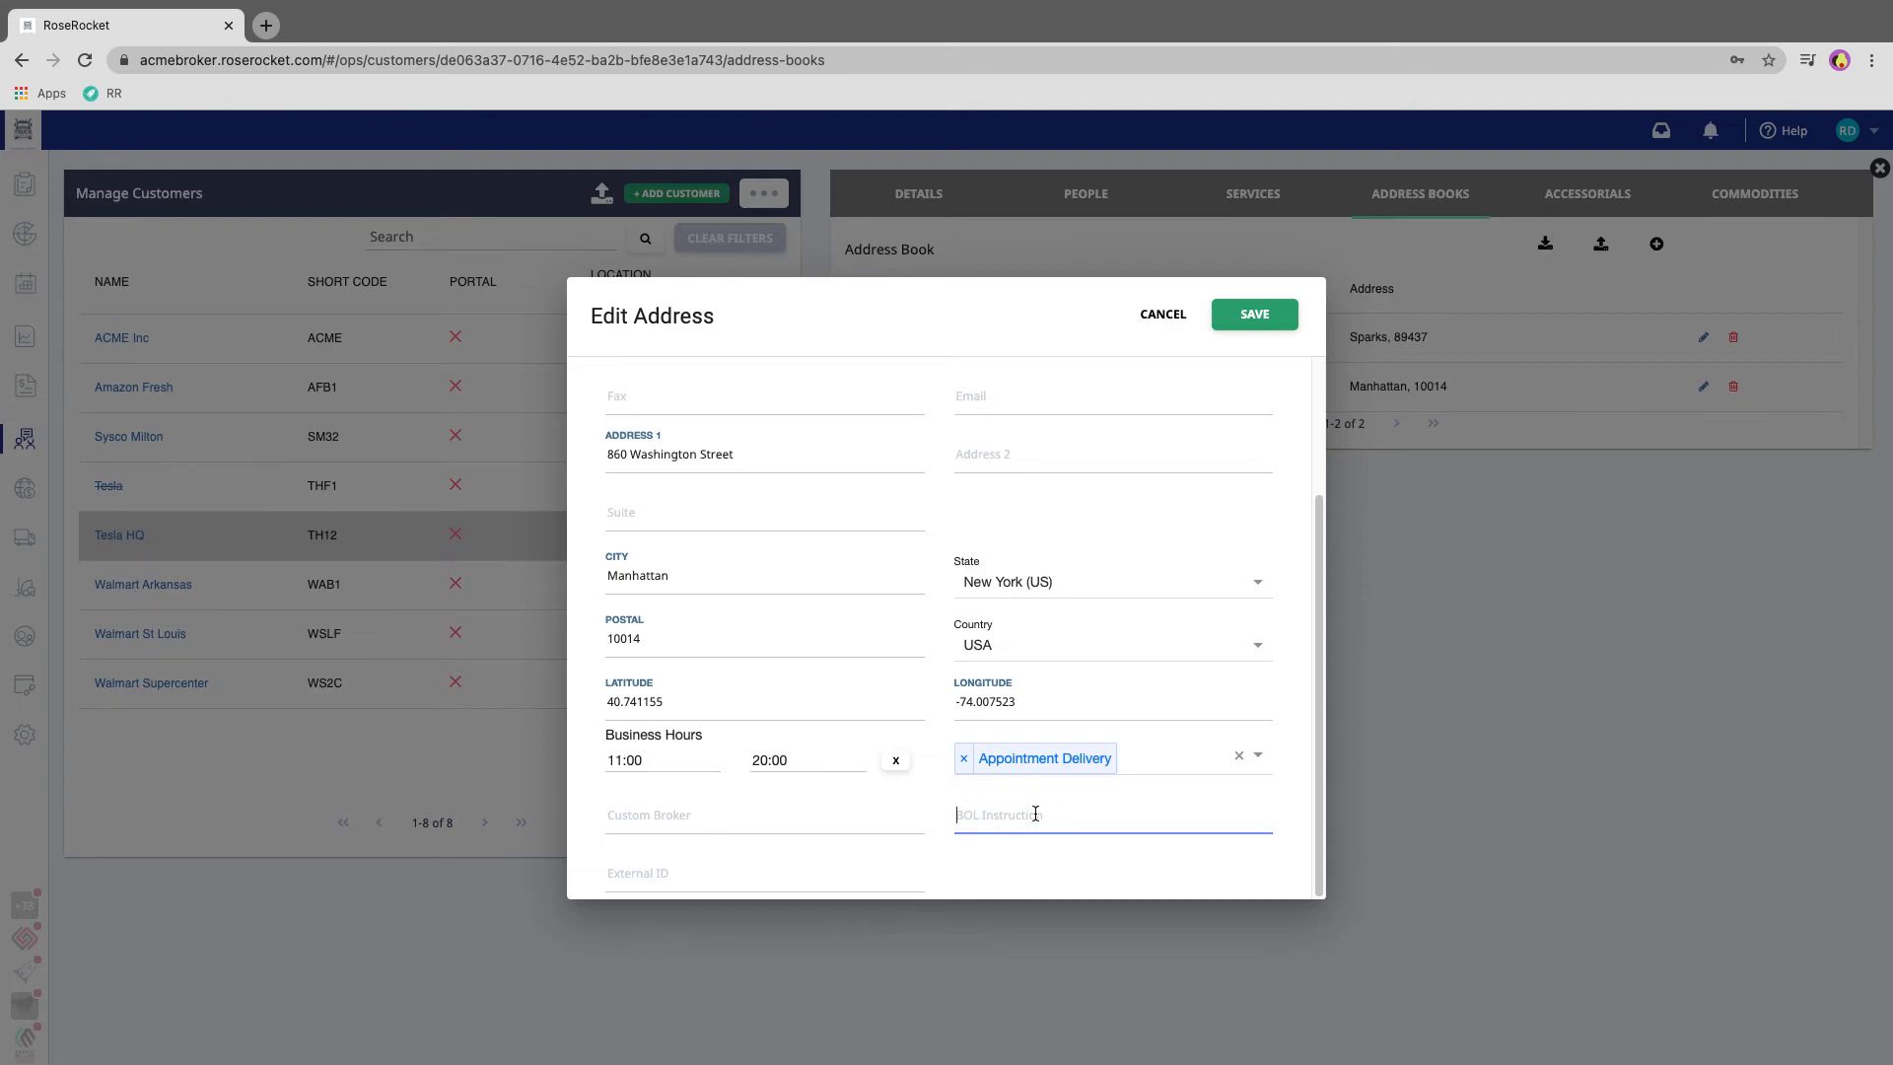
{"action": "type", "text": "Driver must call 30 minutes before delivery"}
{"action": "left_click", "coordinate": [1260, 316]}
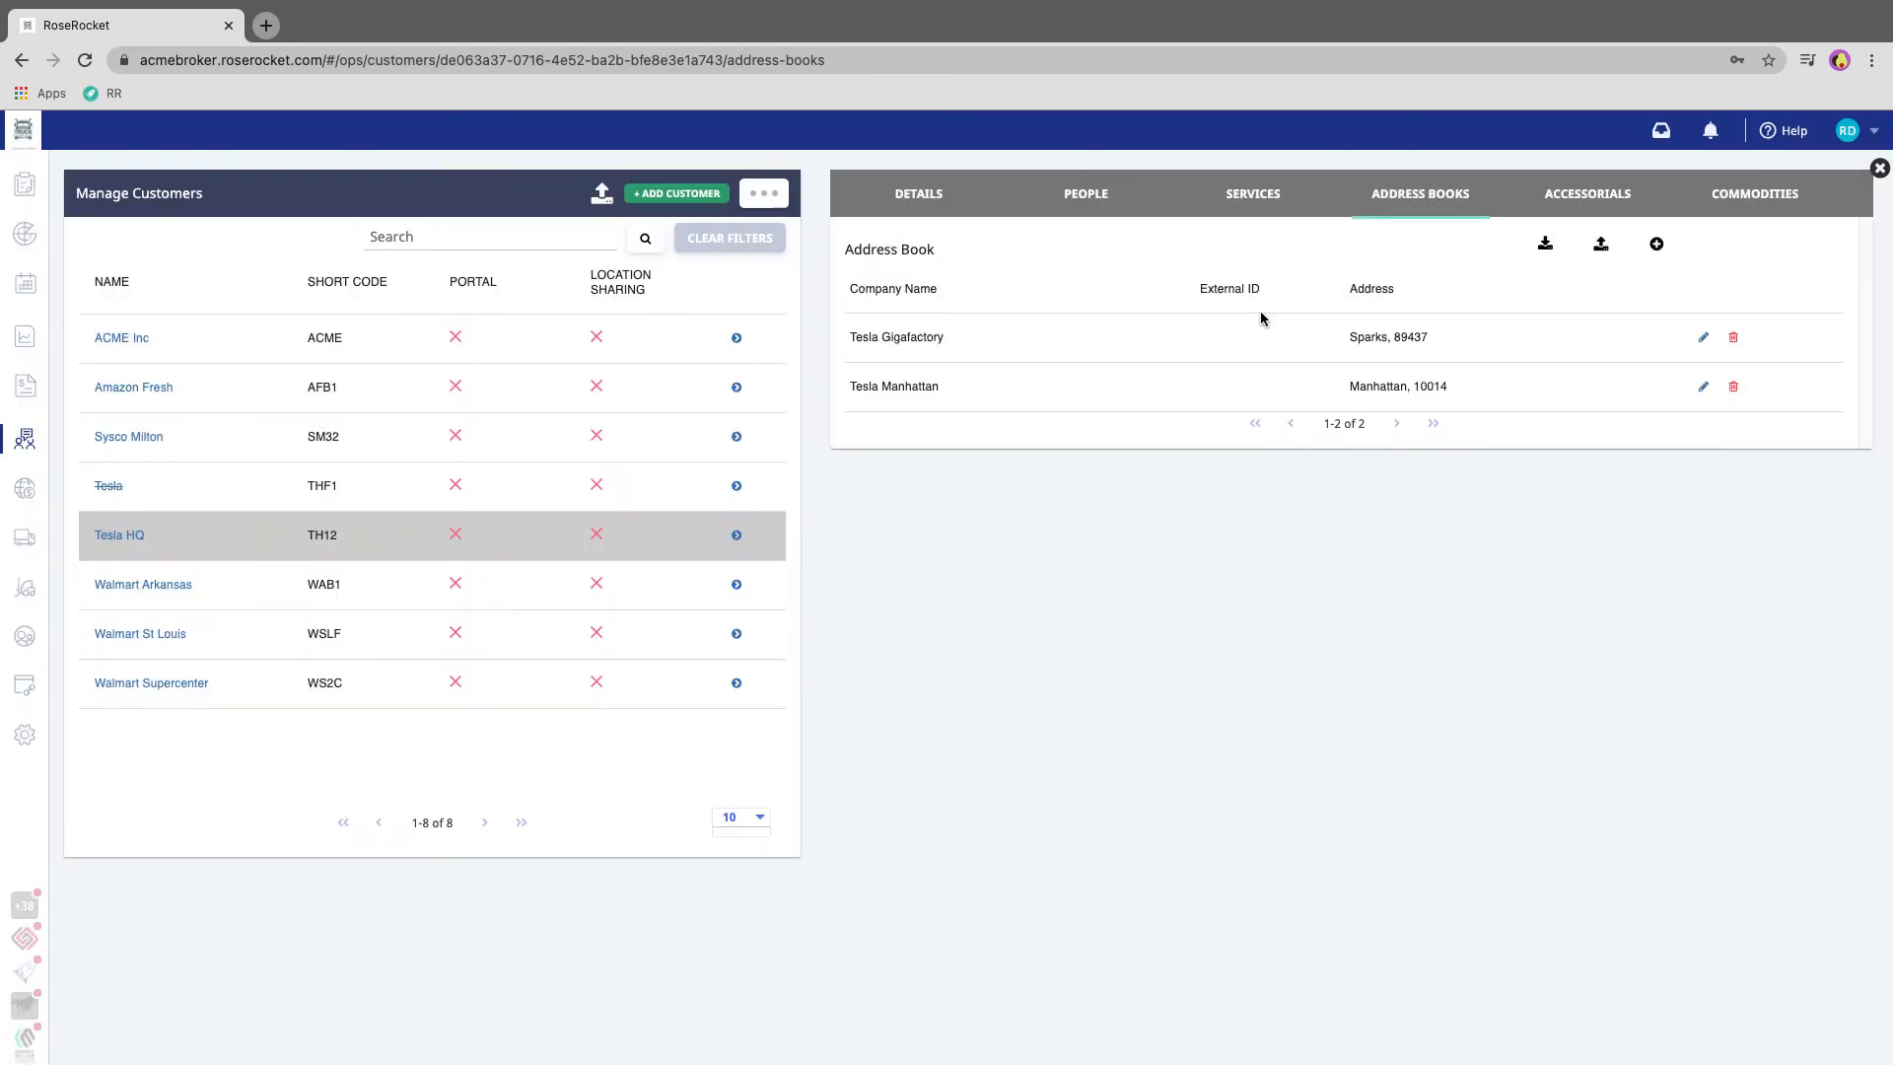
Create a new order for the customer Tesla HQ (TH12)
{"action": "left_click", "coordinate": [30, 186]}
{"action": "left_click", "coordinate": [1758, 195]}
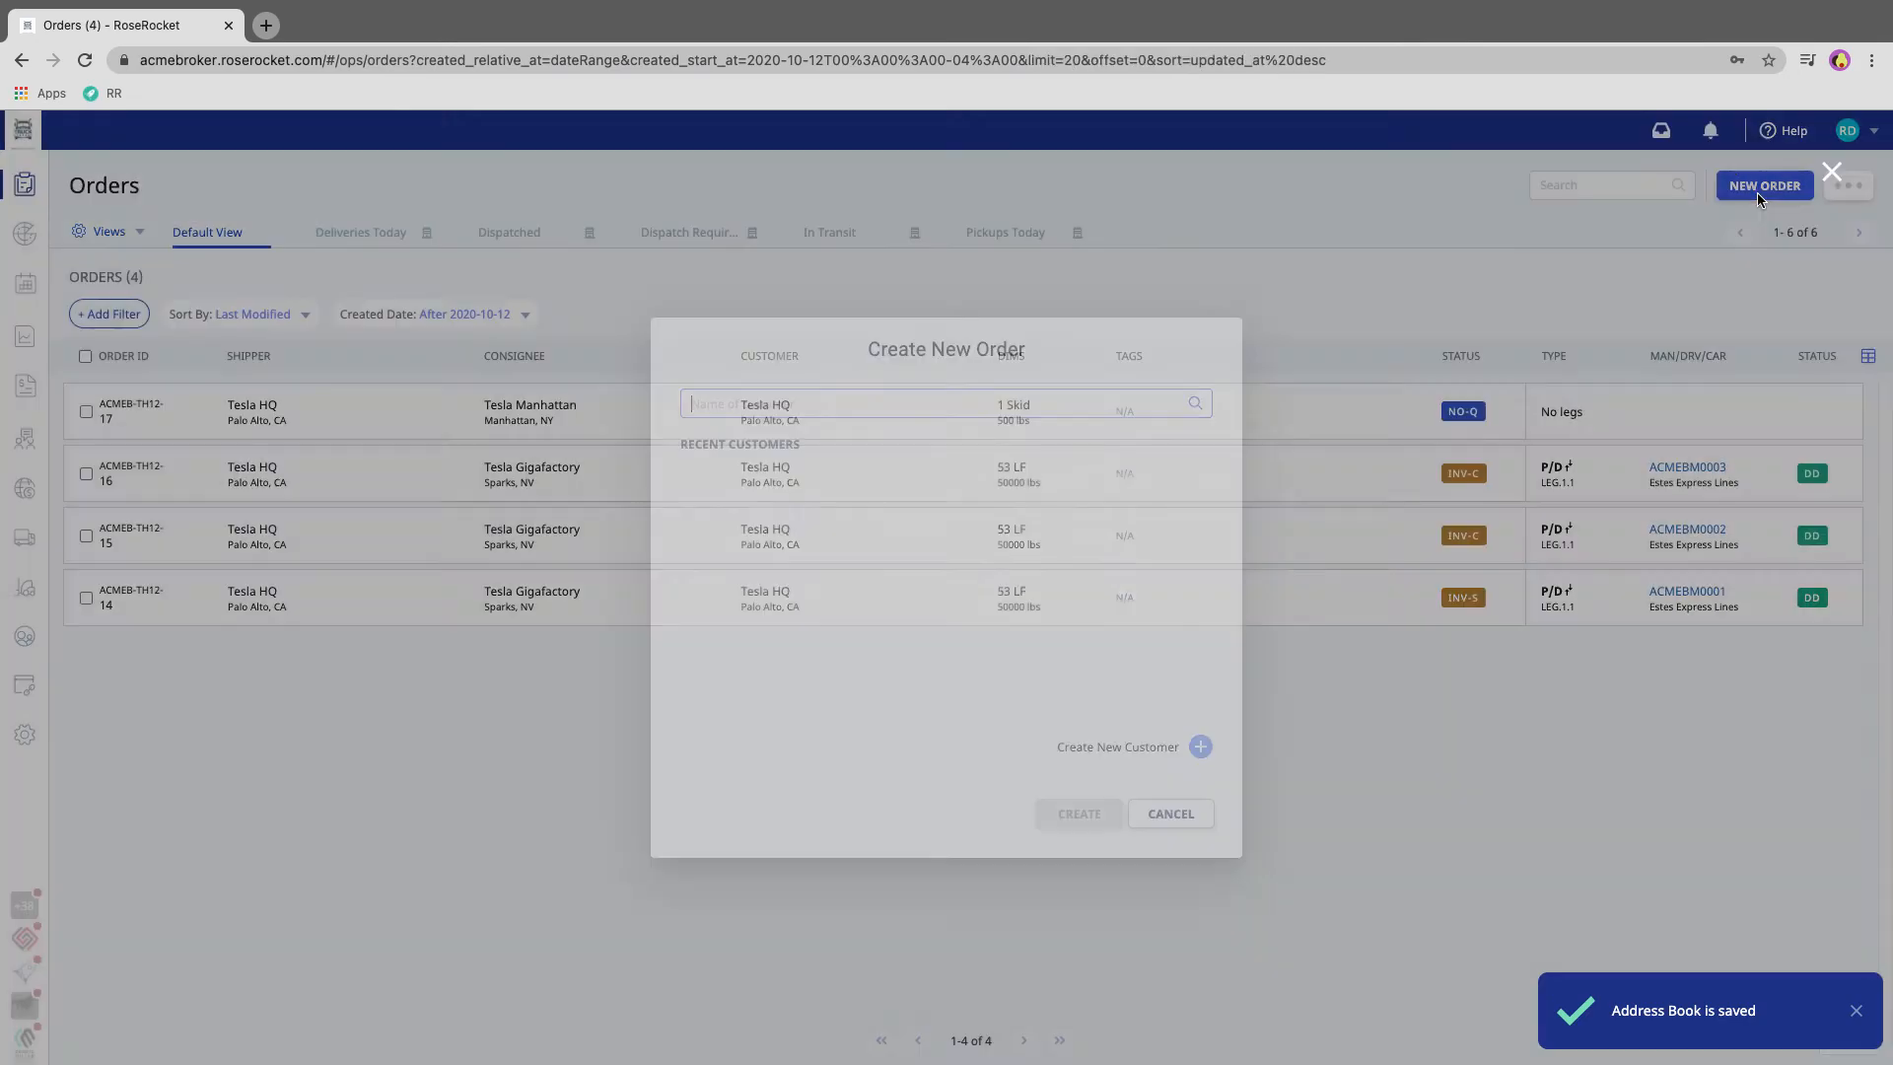
{"action": "left_click", "coordinate": [807, 472]}
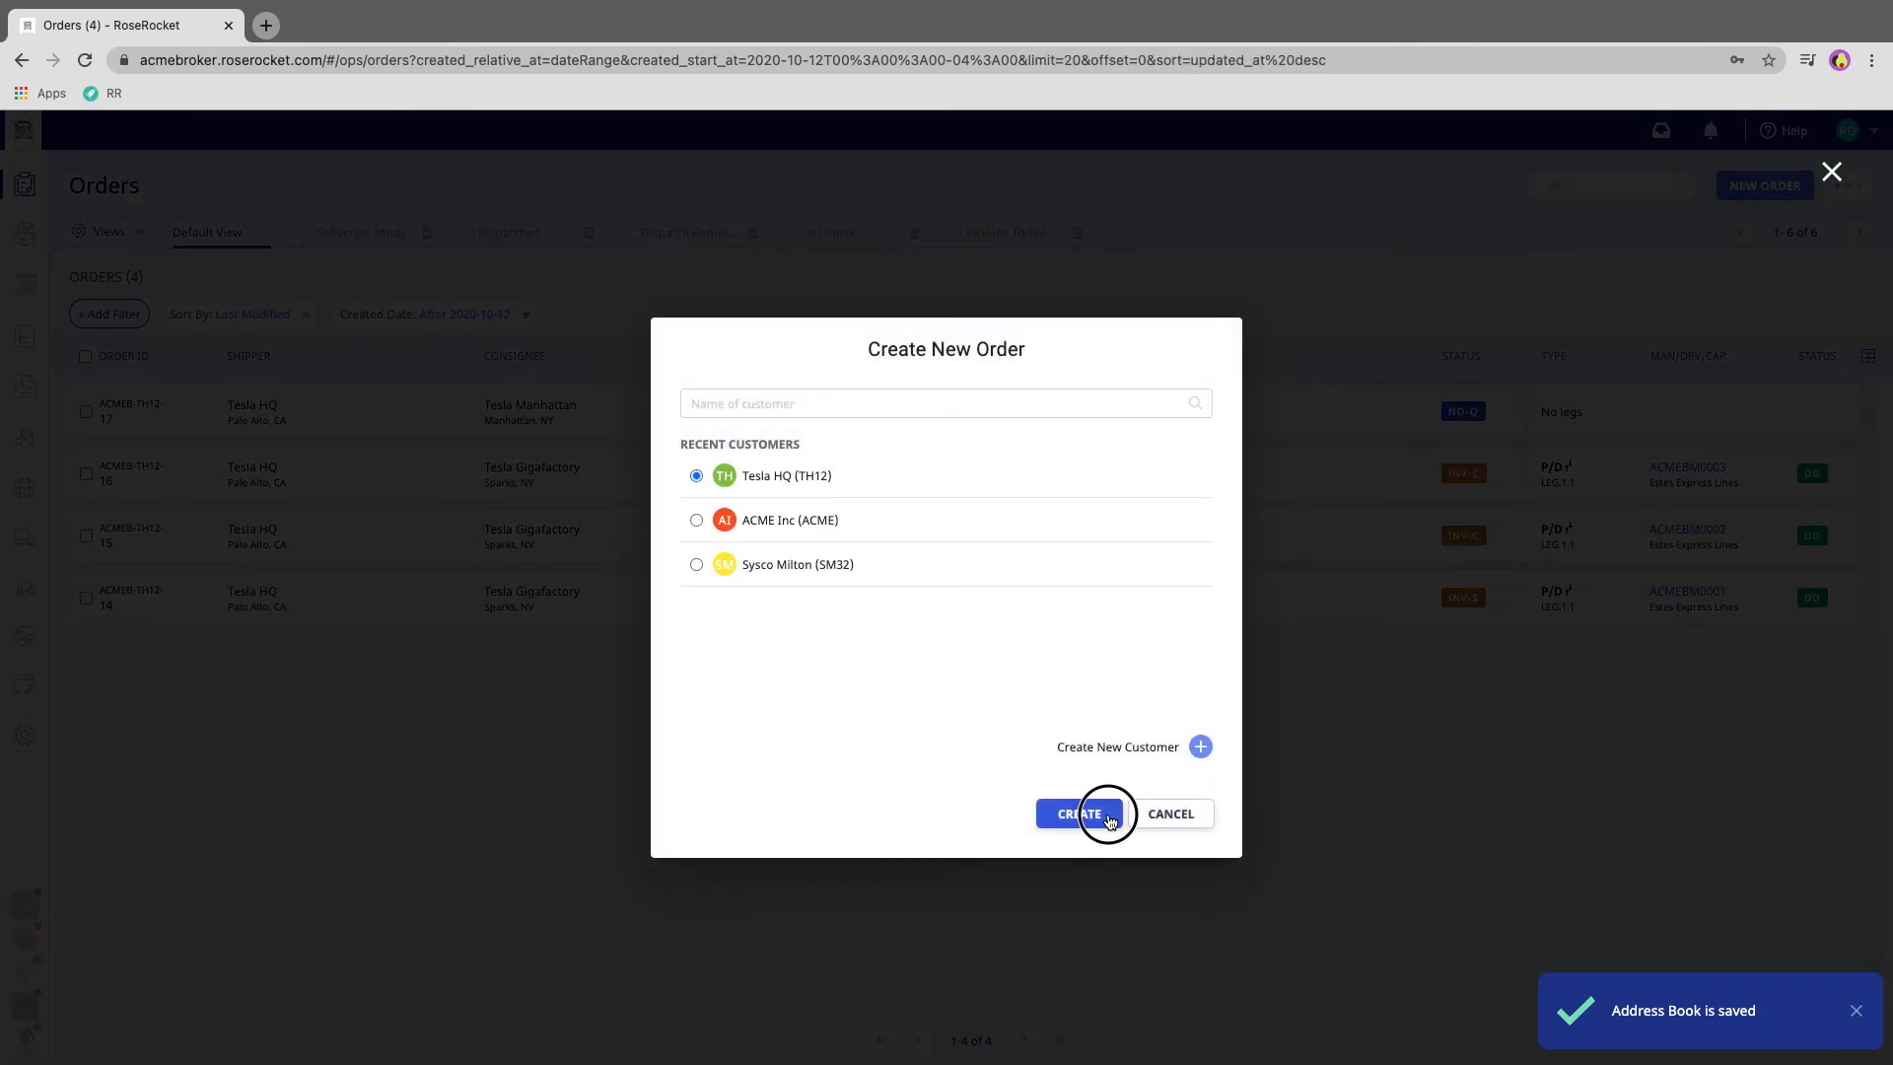
{"action": "left_click", "coordinate": [1108, 818]}
Look up "man" as the consignee, choose the saved Tesla Manhattan 2 address, and review the order's delivery time, special instructions and accessorials
{"action": "scroll", "coordinate": [649, 869], "scroll_direction": "down", "scroll_amount": 3}
{"action": "left_click", "coordinate": [607, 614]}
{"action": "type", "text": "man"}
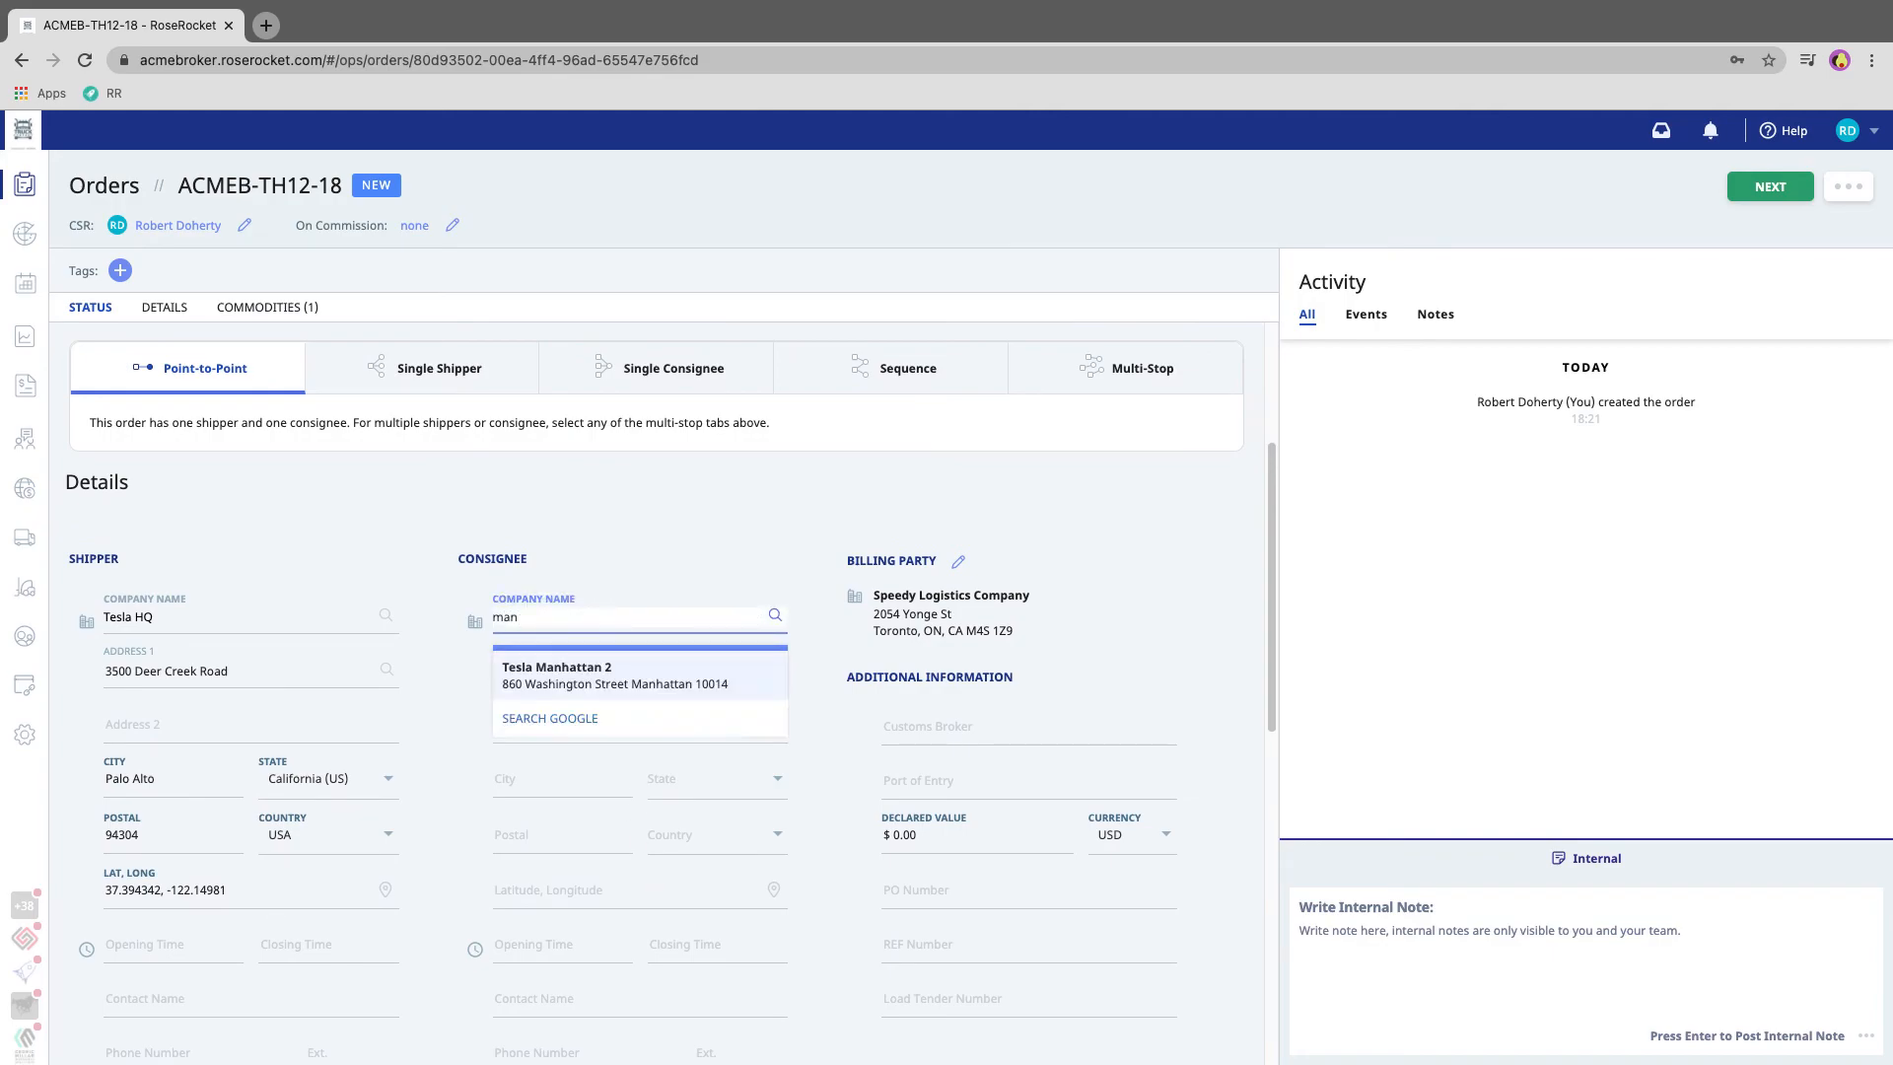
{"action": "left_click", "coordinate": [638, 680]}
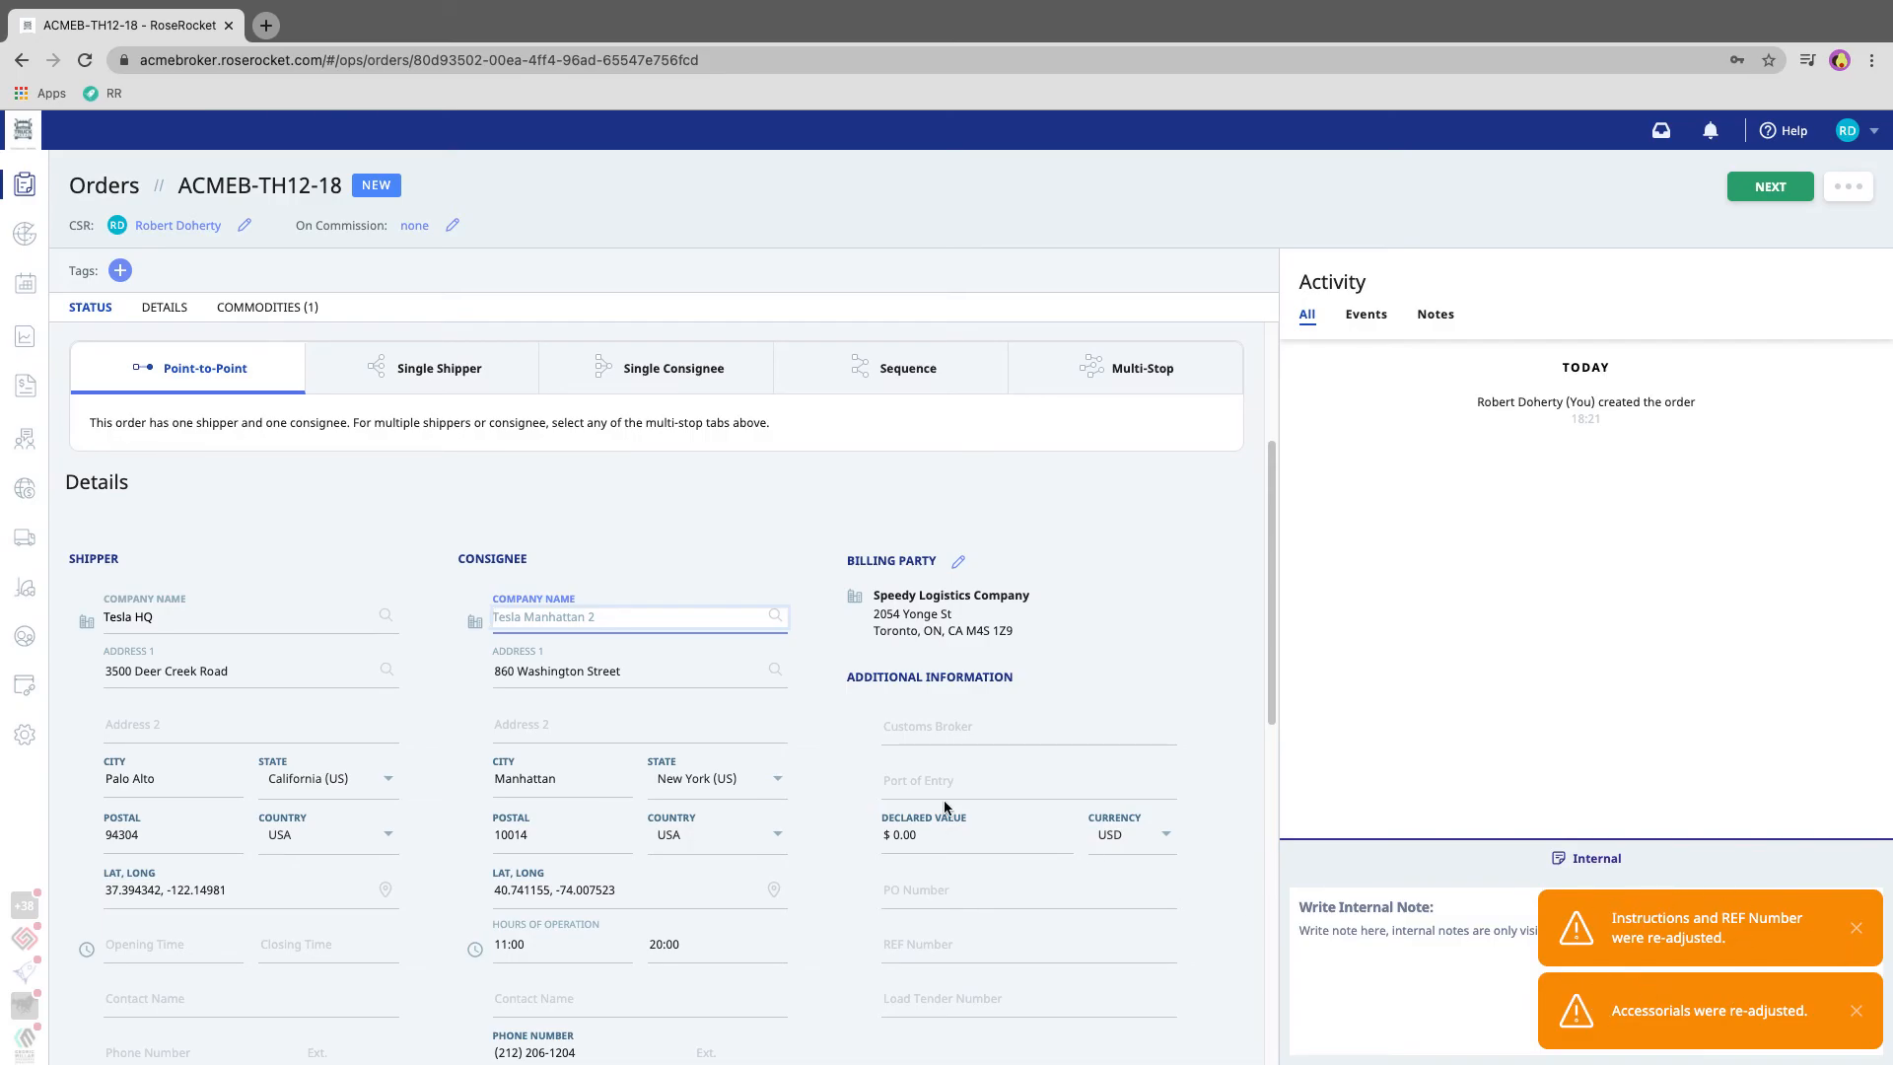
{"action": "scroll", "coordinate": [643, 791], "scroll_direction": "down", "scroll_amount": 10}
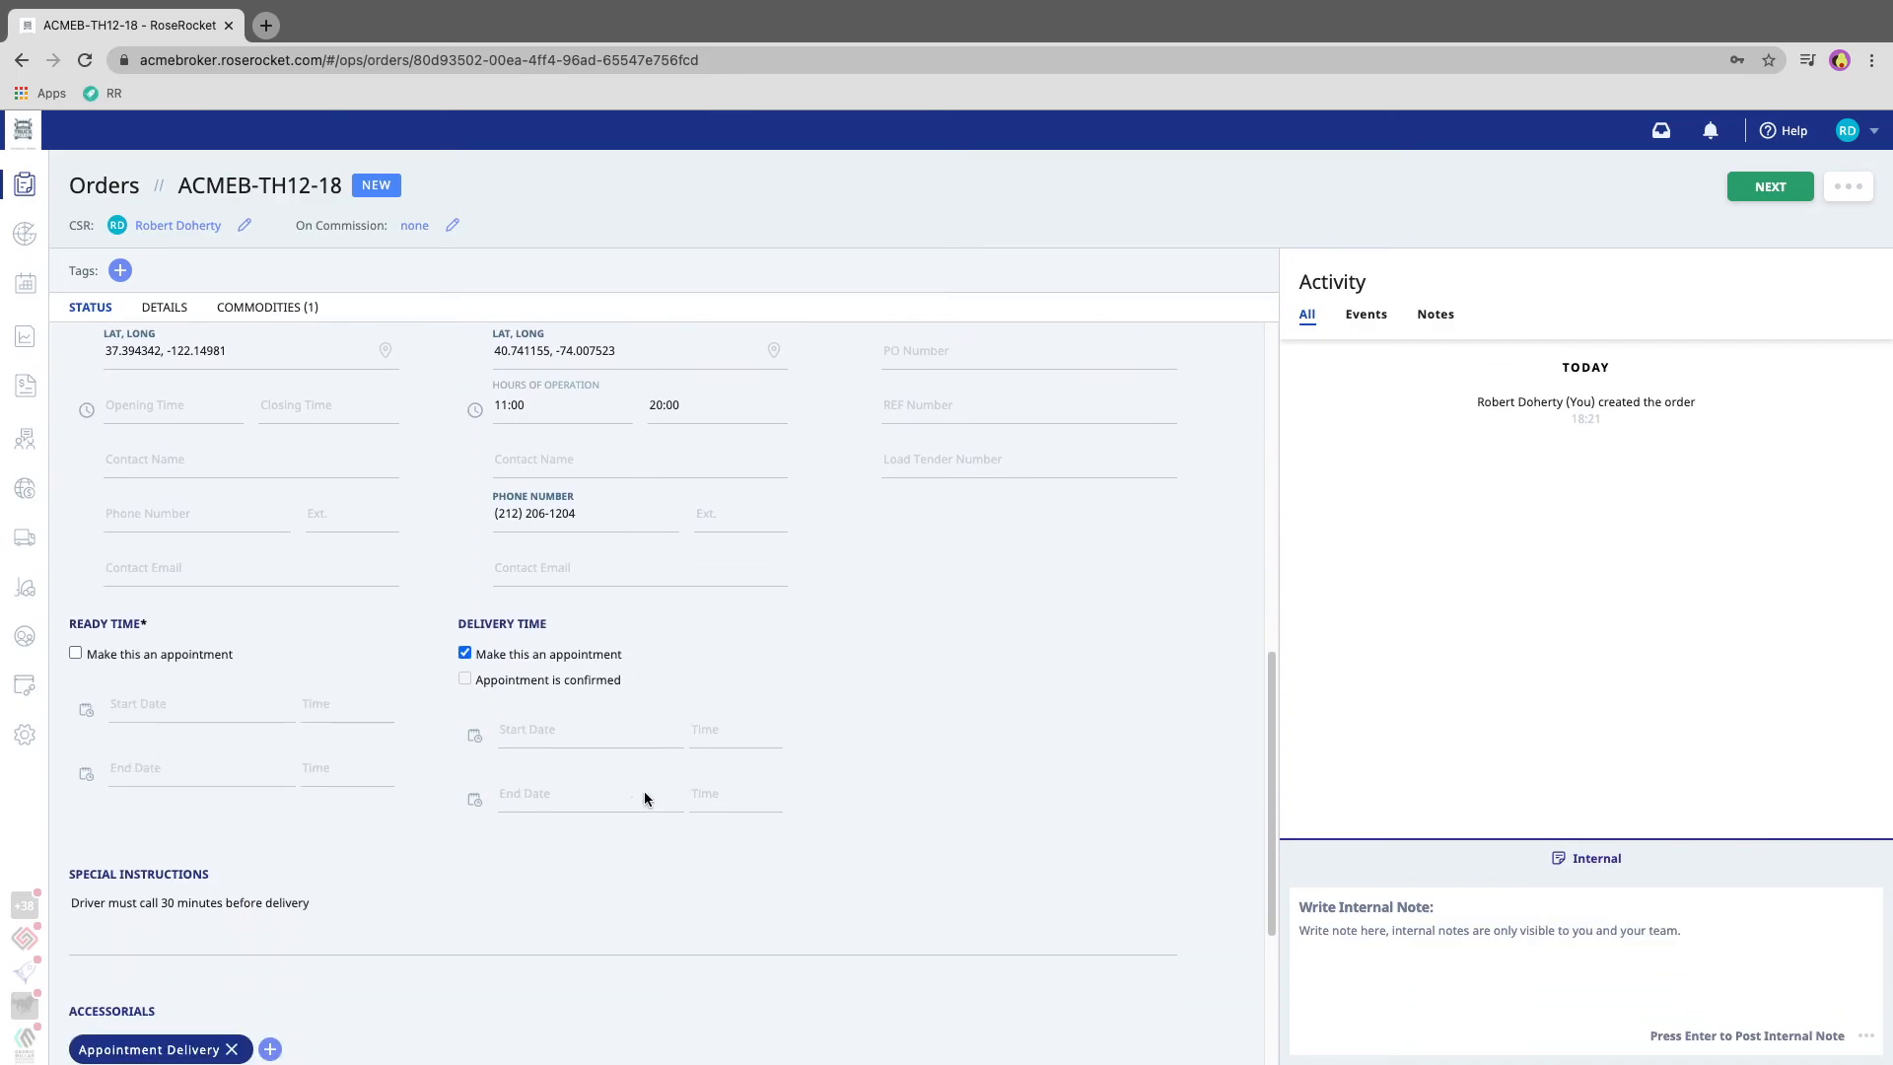
{"action": "left_click", "coordinate": [360, 738]}
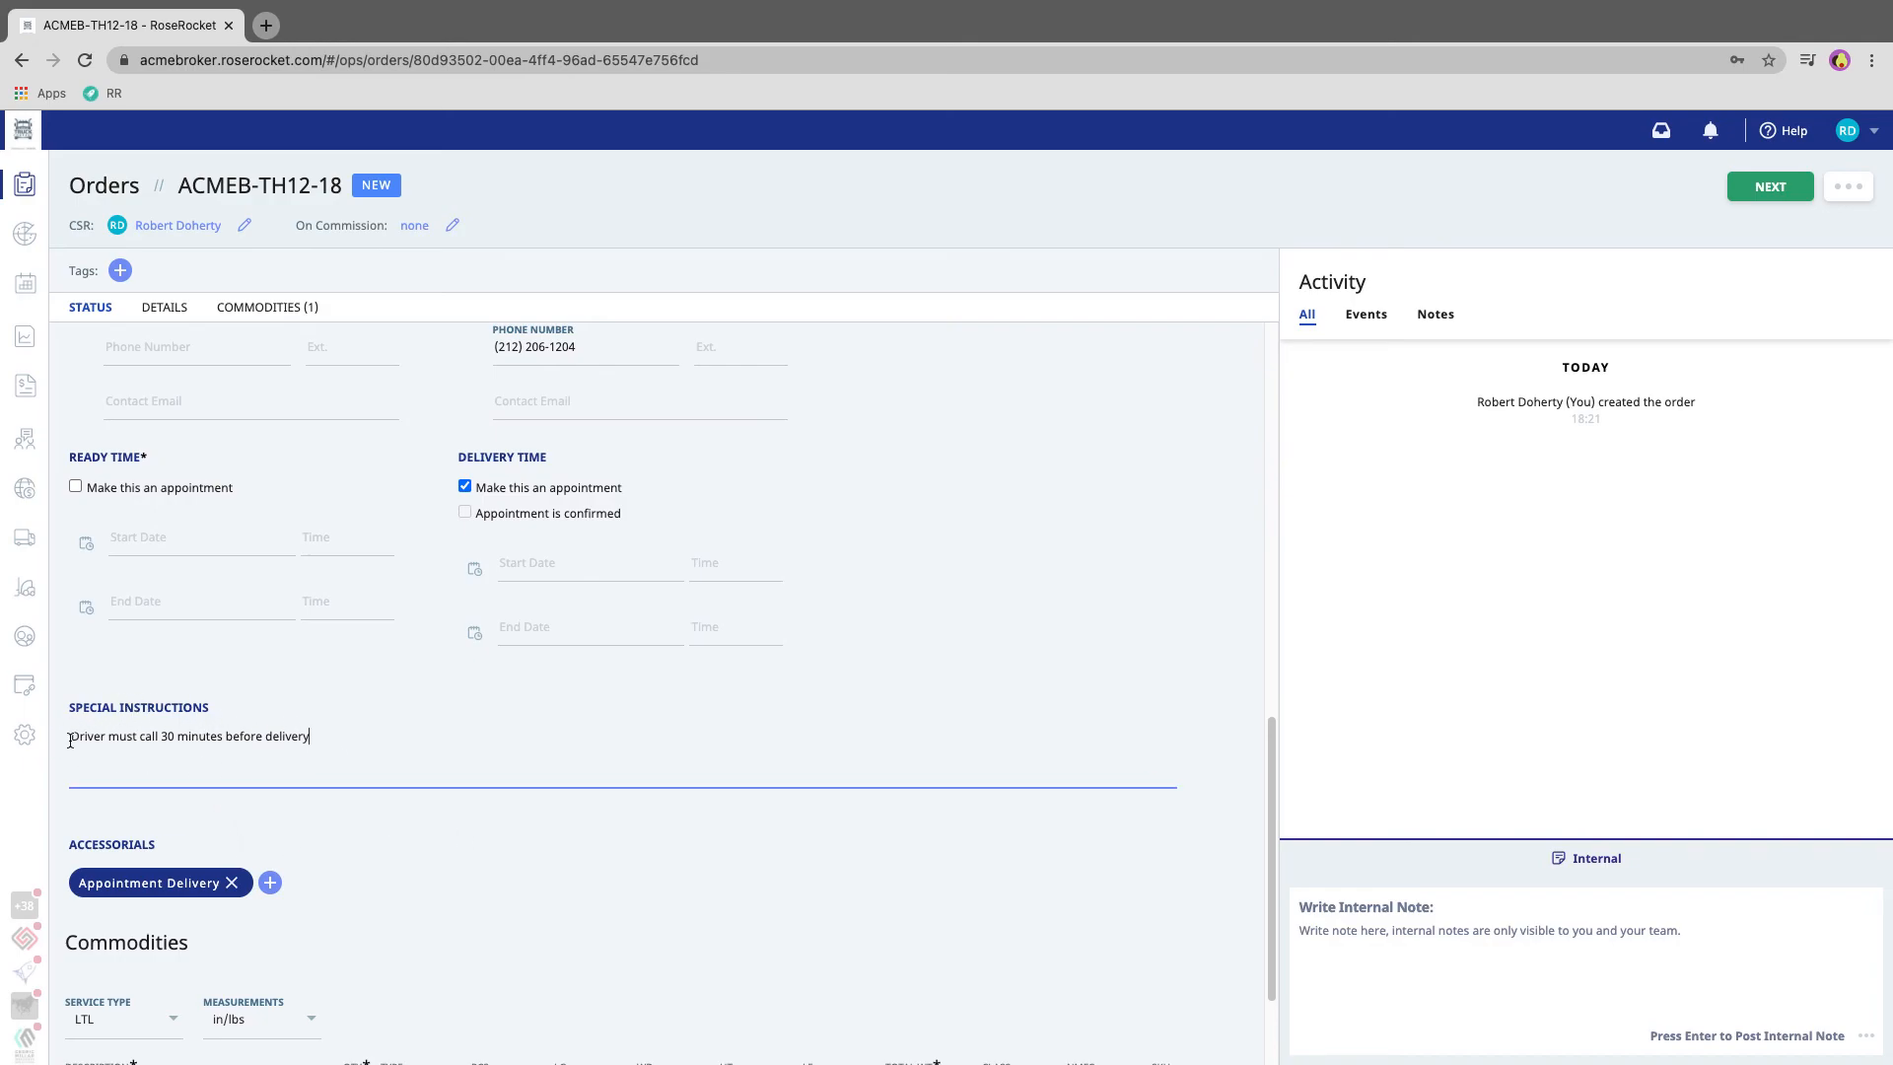
{"action": "scroll", "coordinate": [241, 769], "scroll_direction": "down", "scroll_amount": 3}
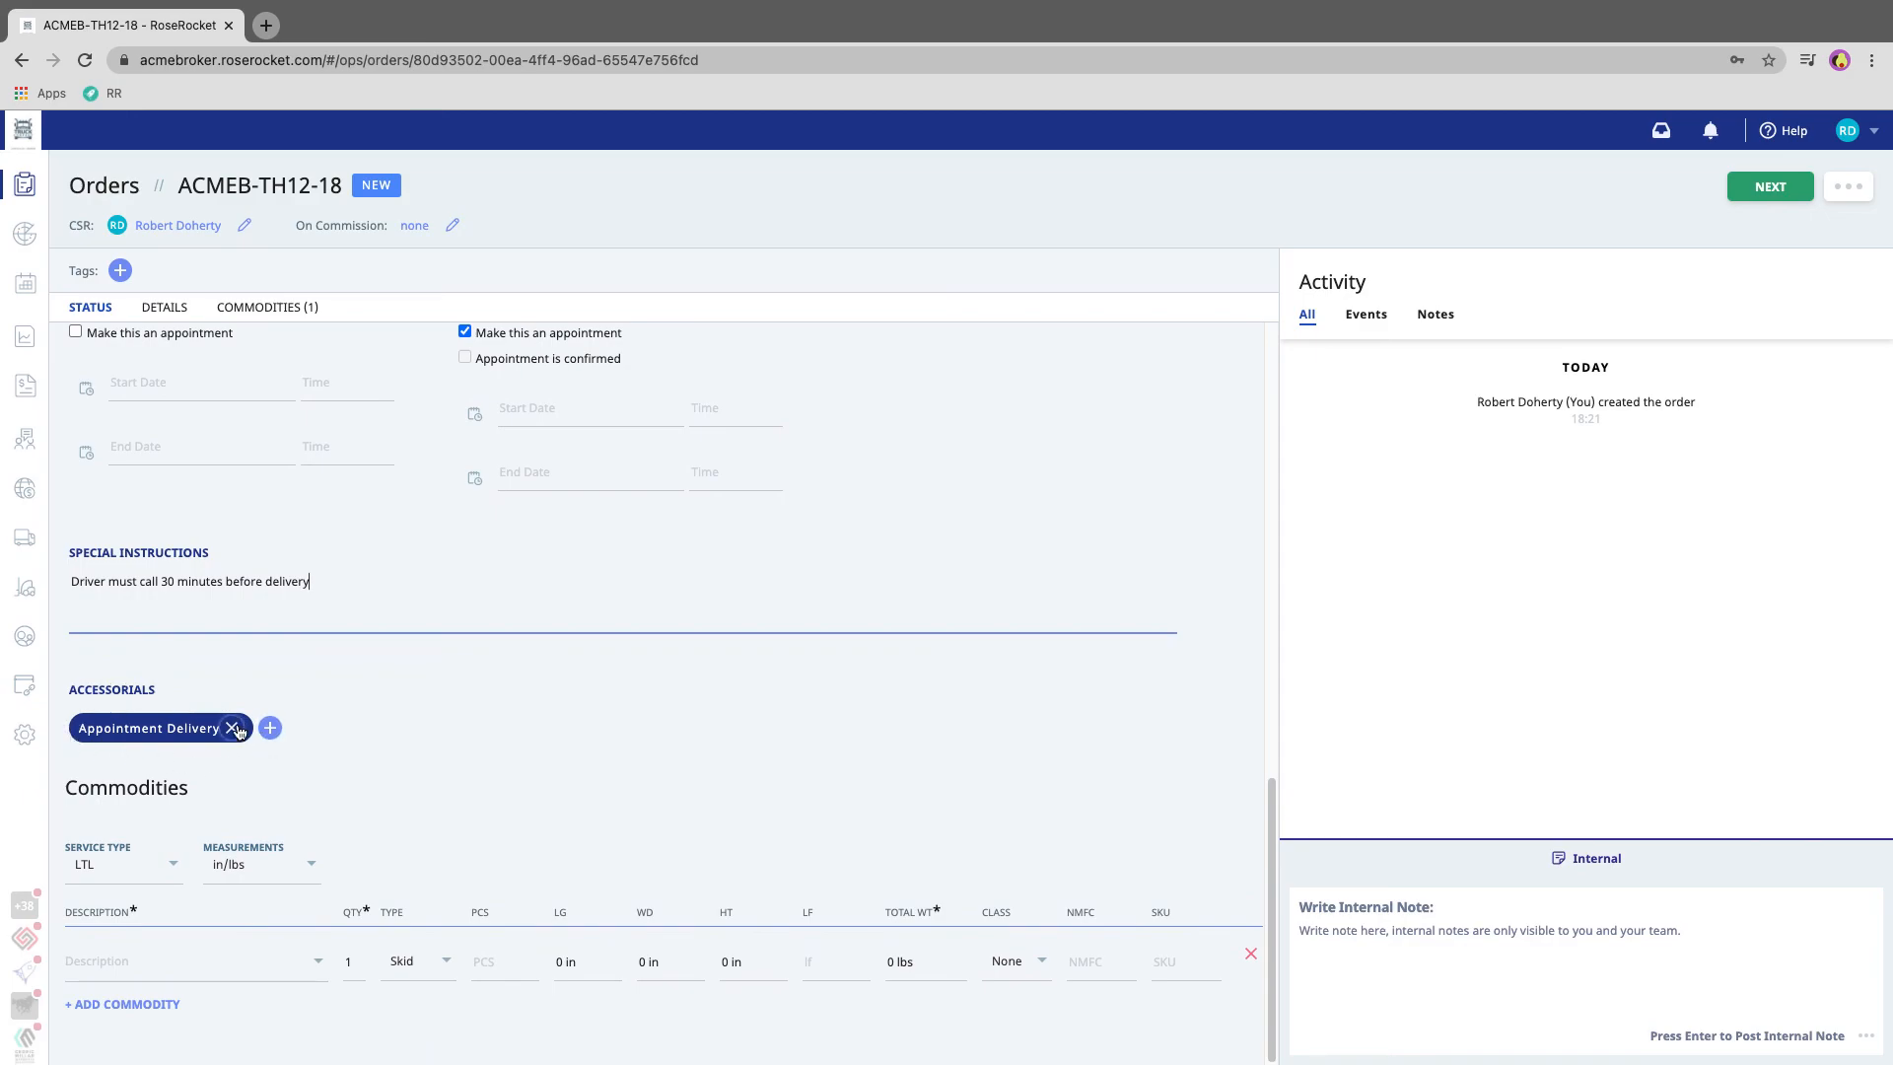
{"action": "scroll", "coordinate": [225, 646], "scroll_direction": "up", "scroll_amount": 5}
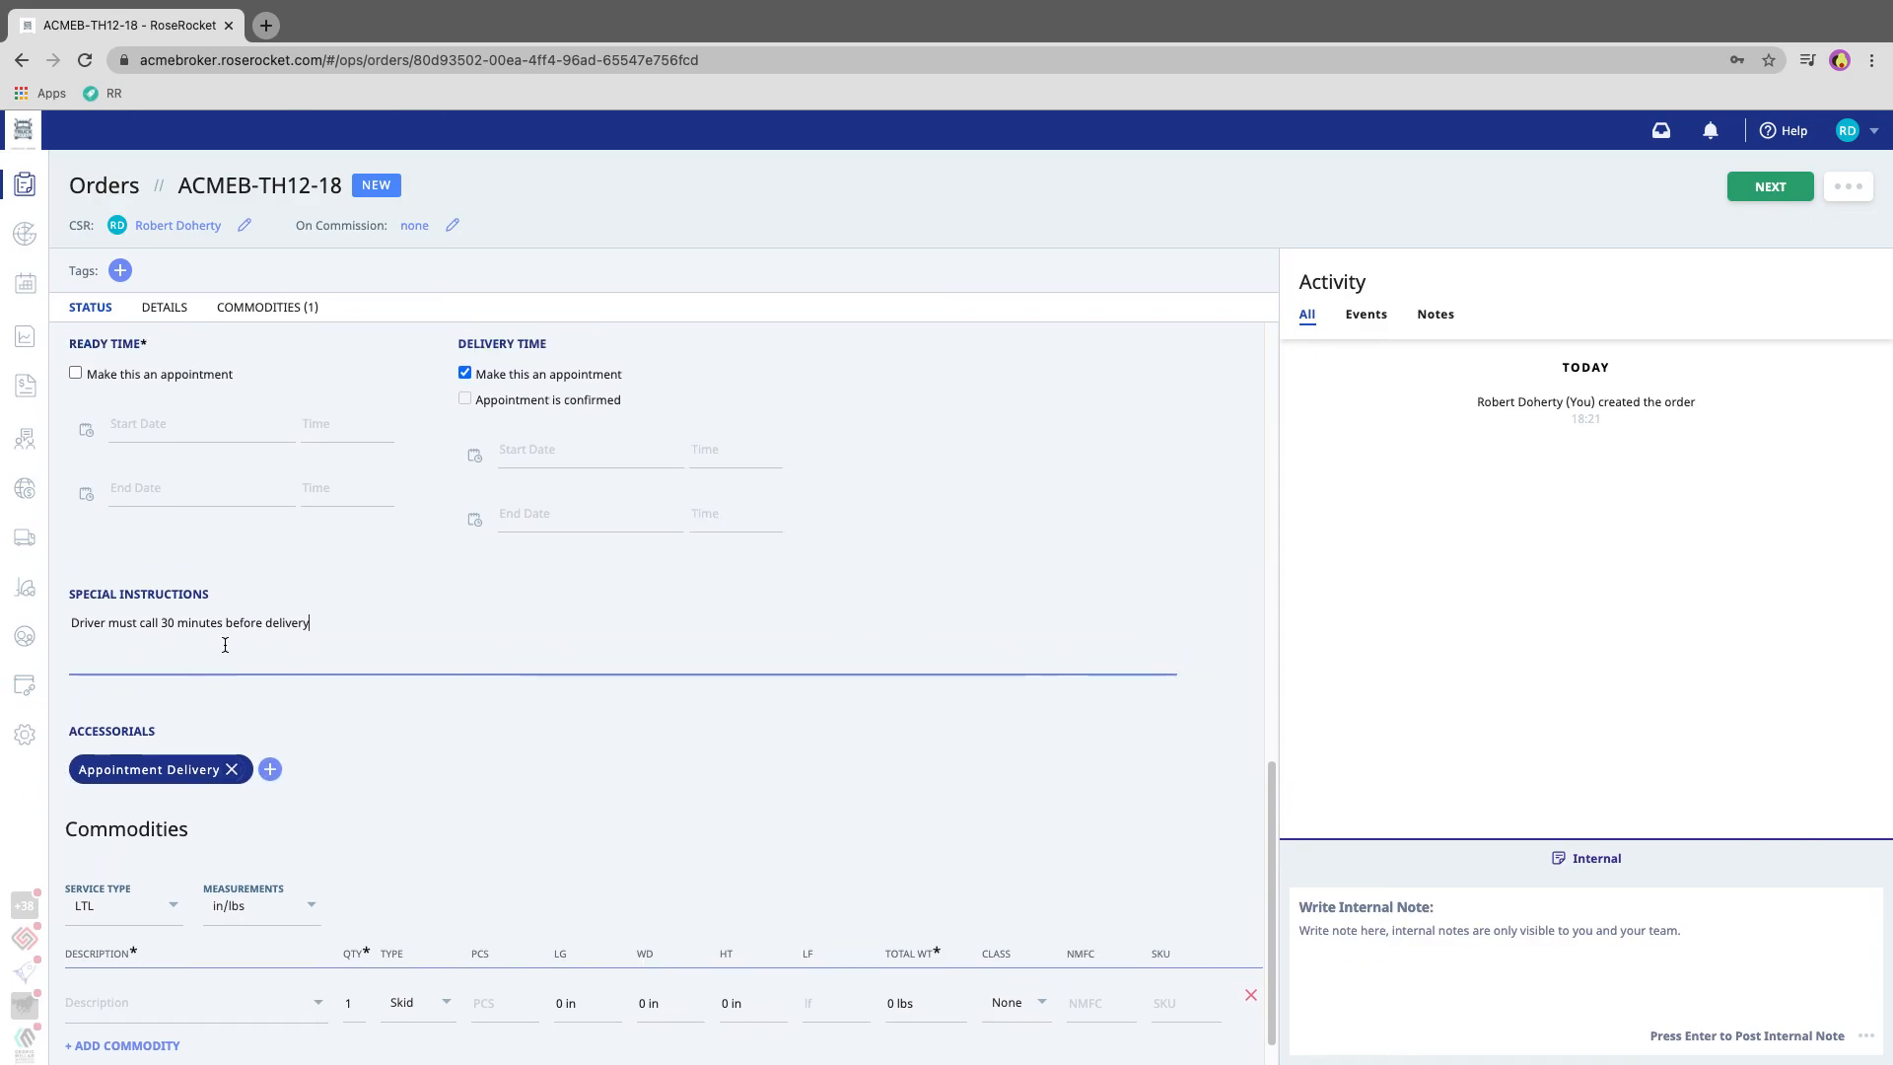
Delete the Tesla Manhattan 2 address from Tesla HQ's customer address book
{"action": "left_click", "coordinate": [27, 443]}
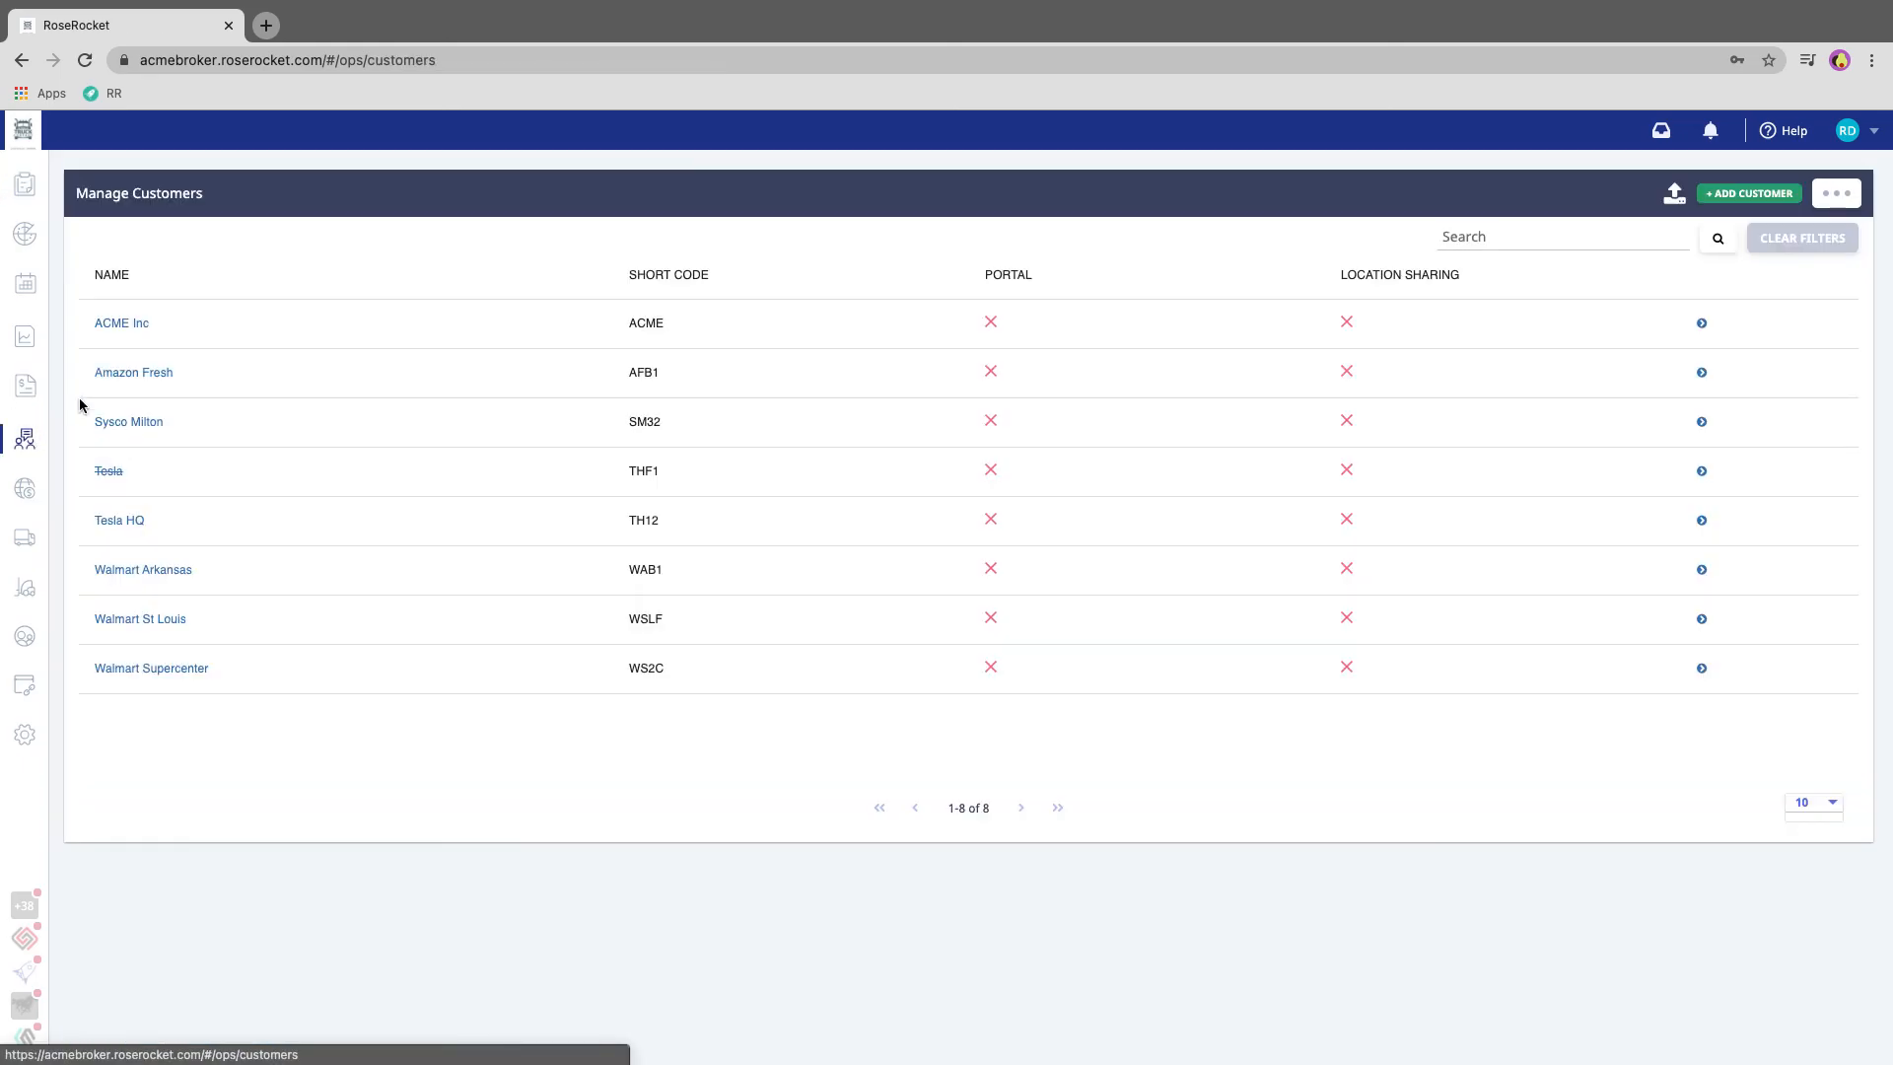
{"action": "left_click", "coordinate": [117, 519]}
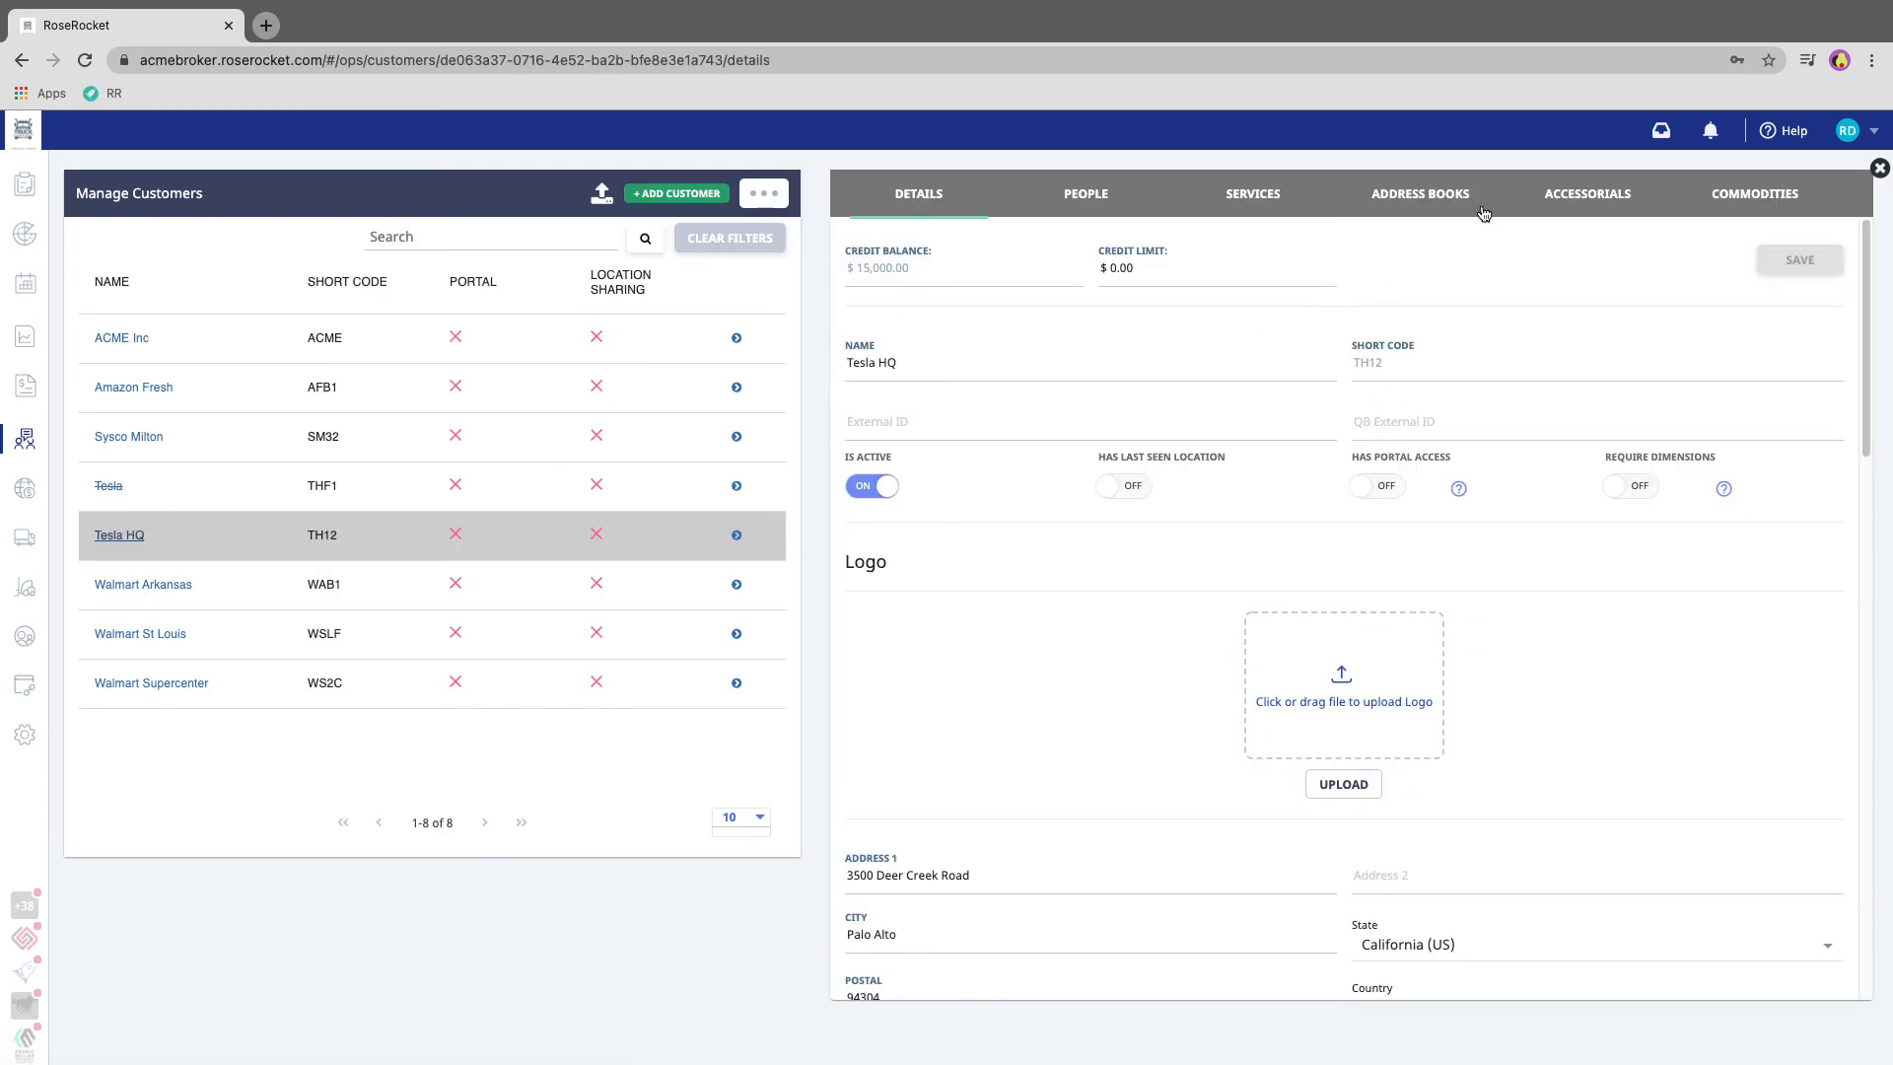
{"action": "left_click", "coordinate": [1421, 196]}
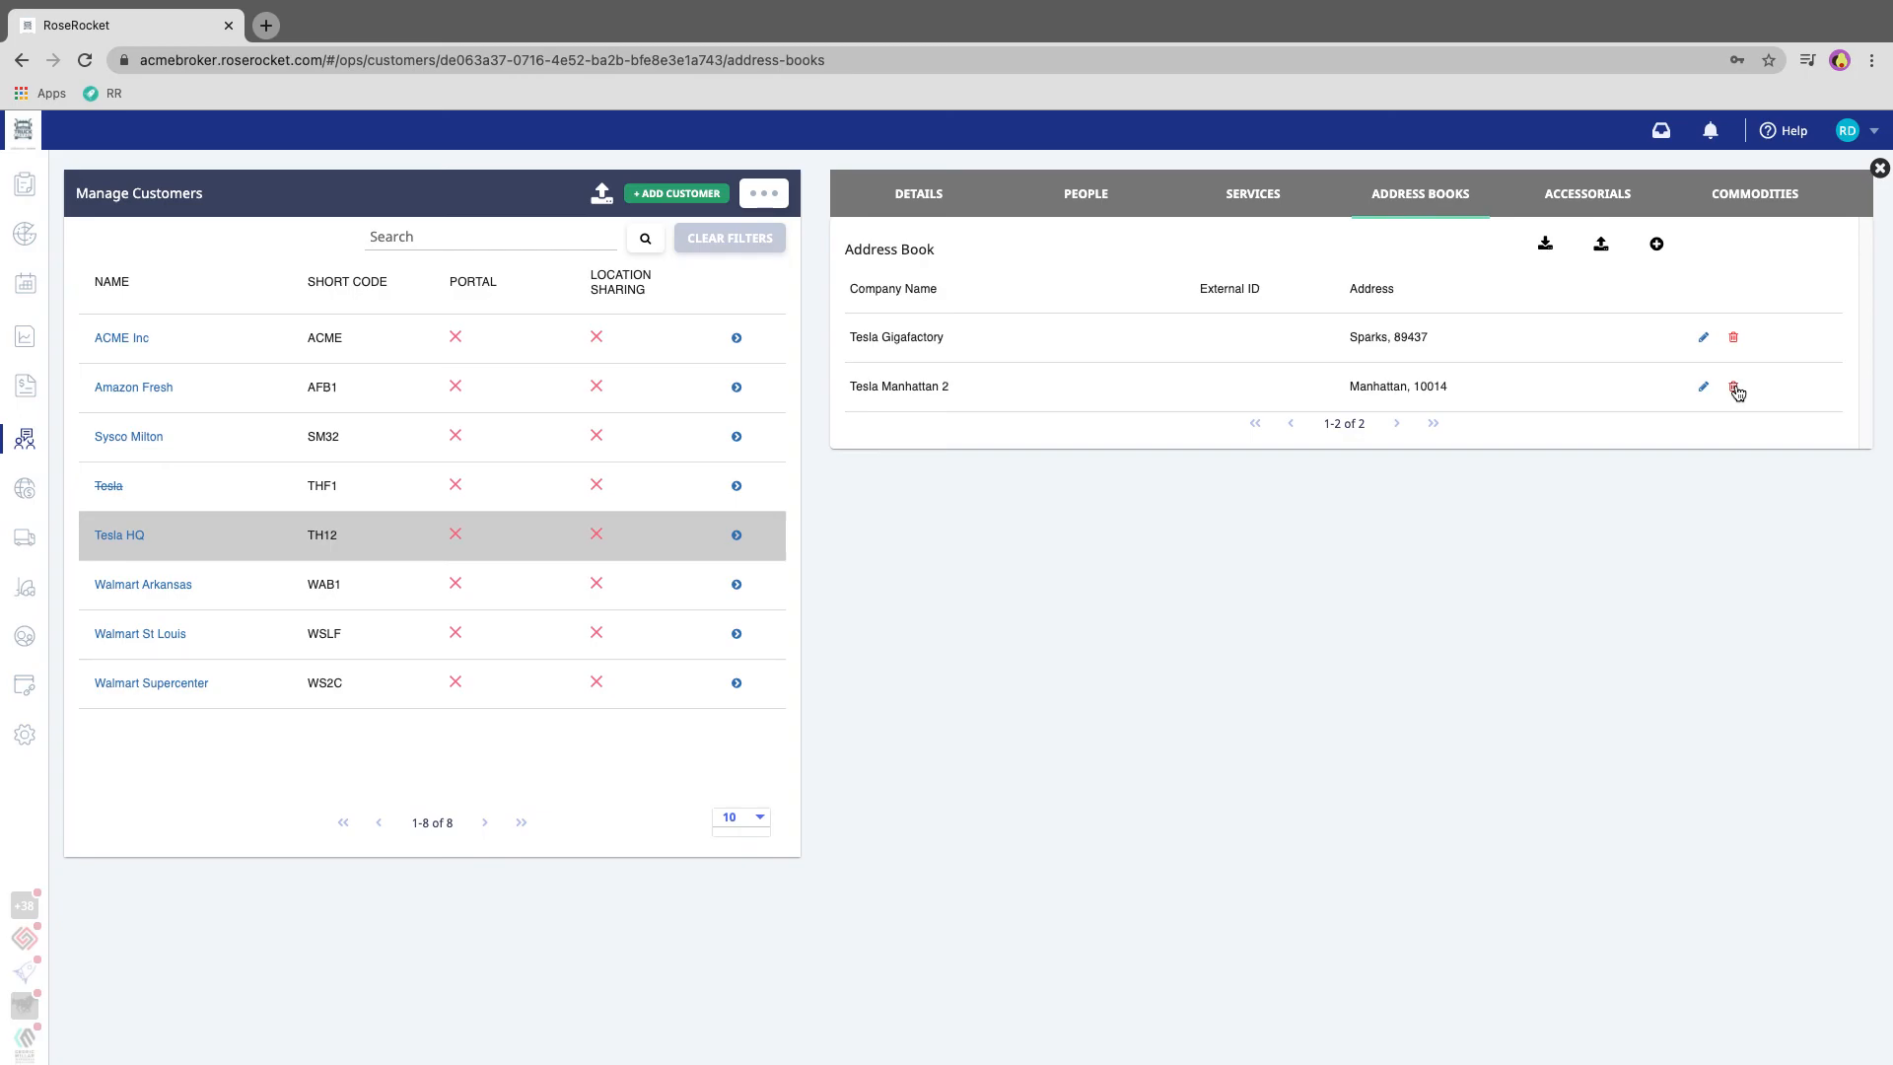
{"action": "left_click", "coordinate": [1735, 389]}
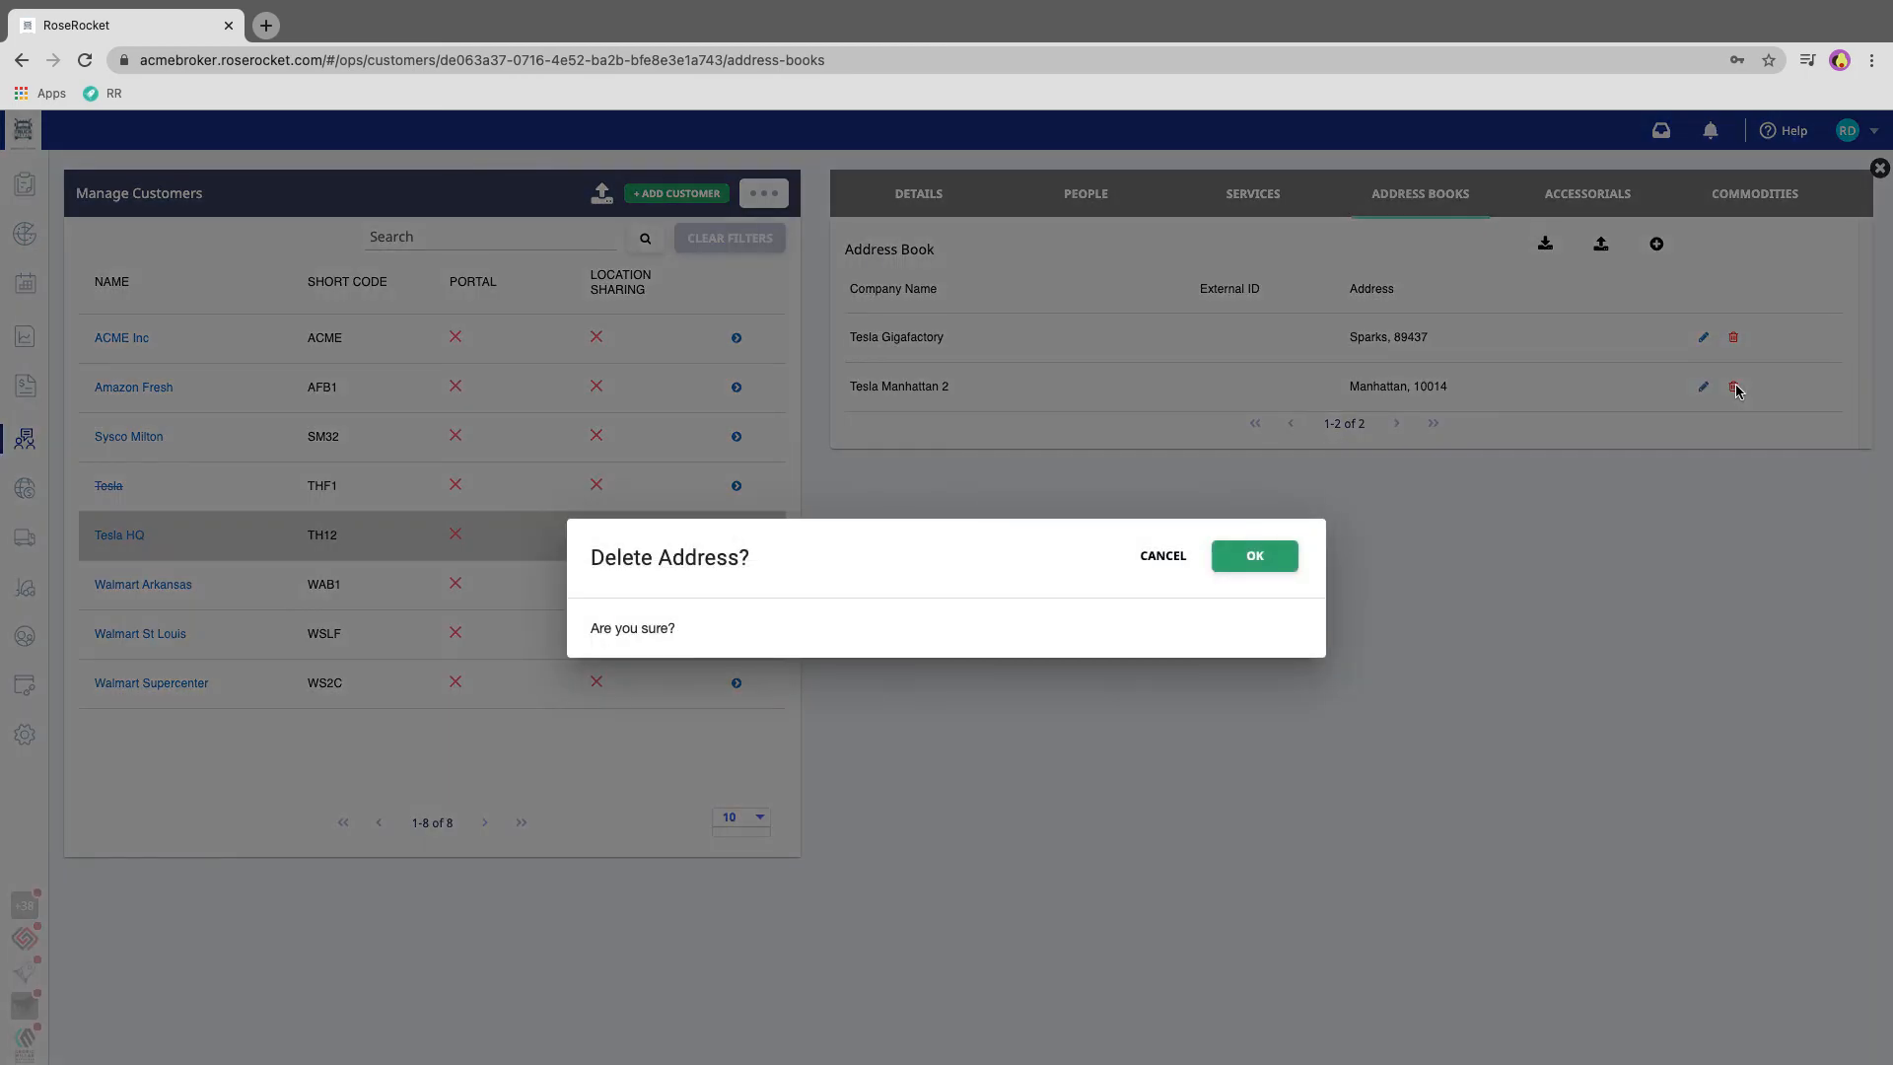
{"action": "left_click", "coordinate": [1273, 555]}
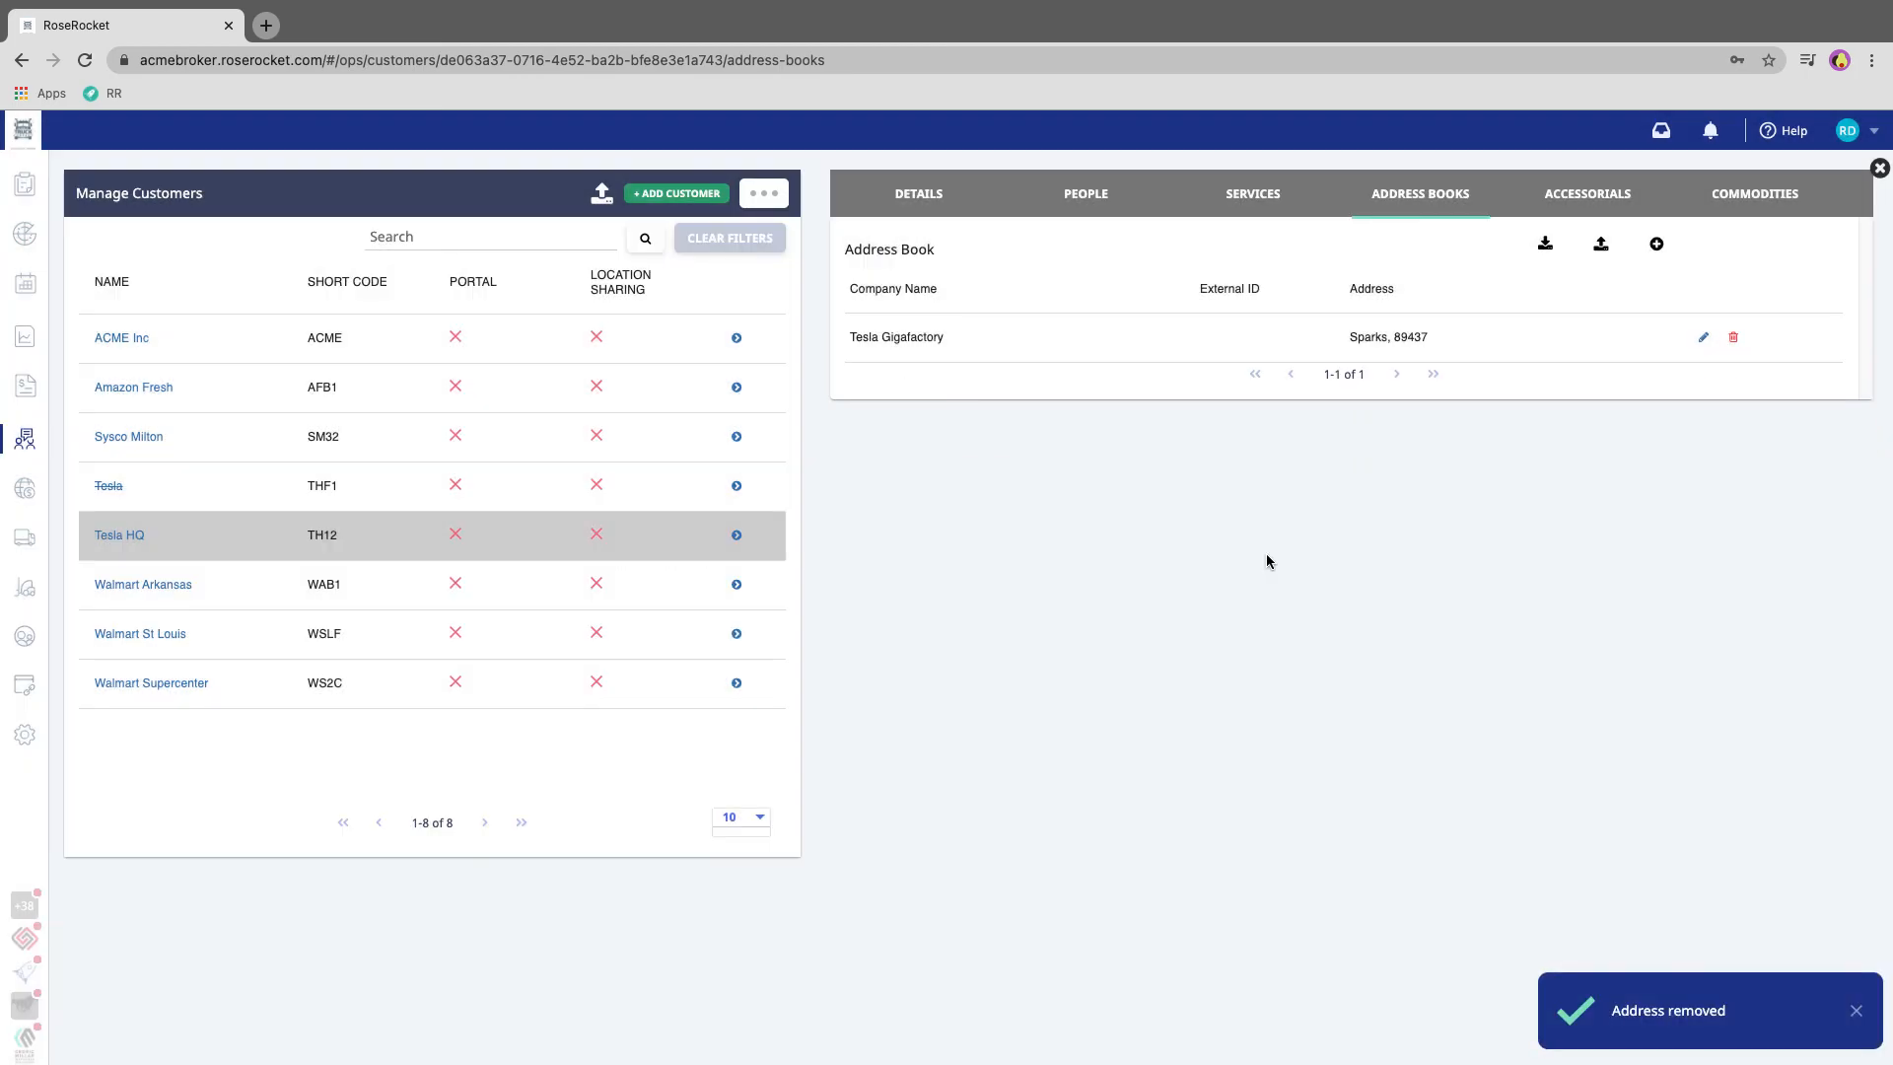